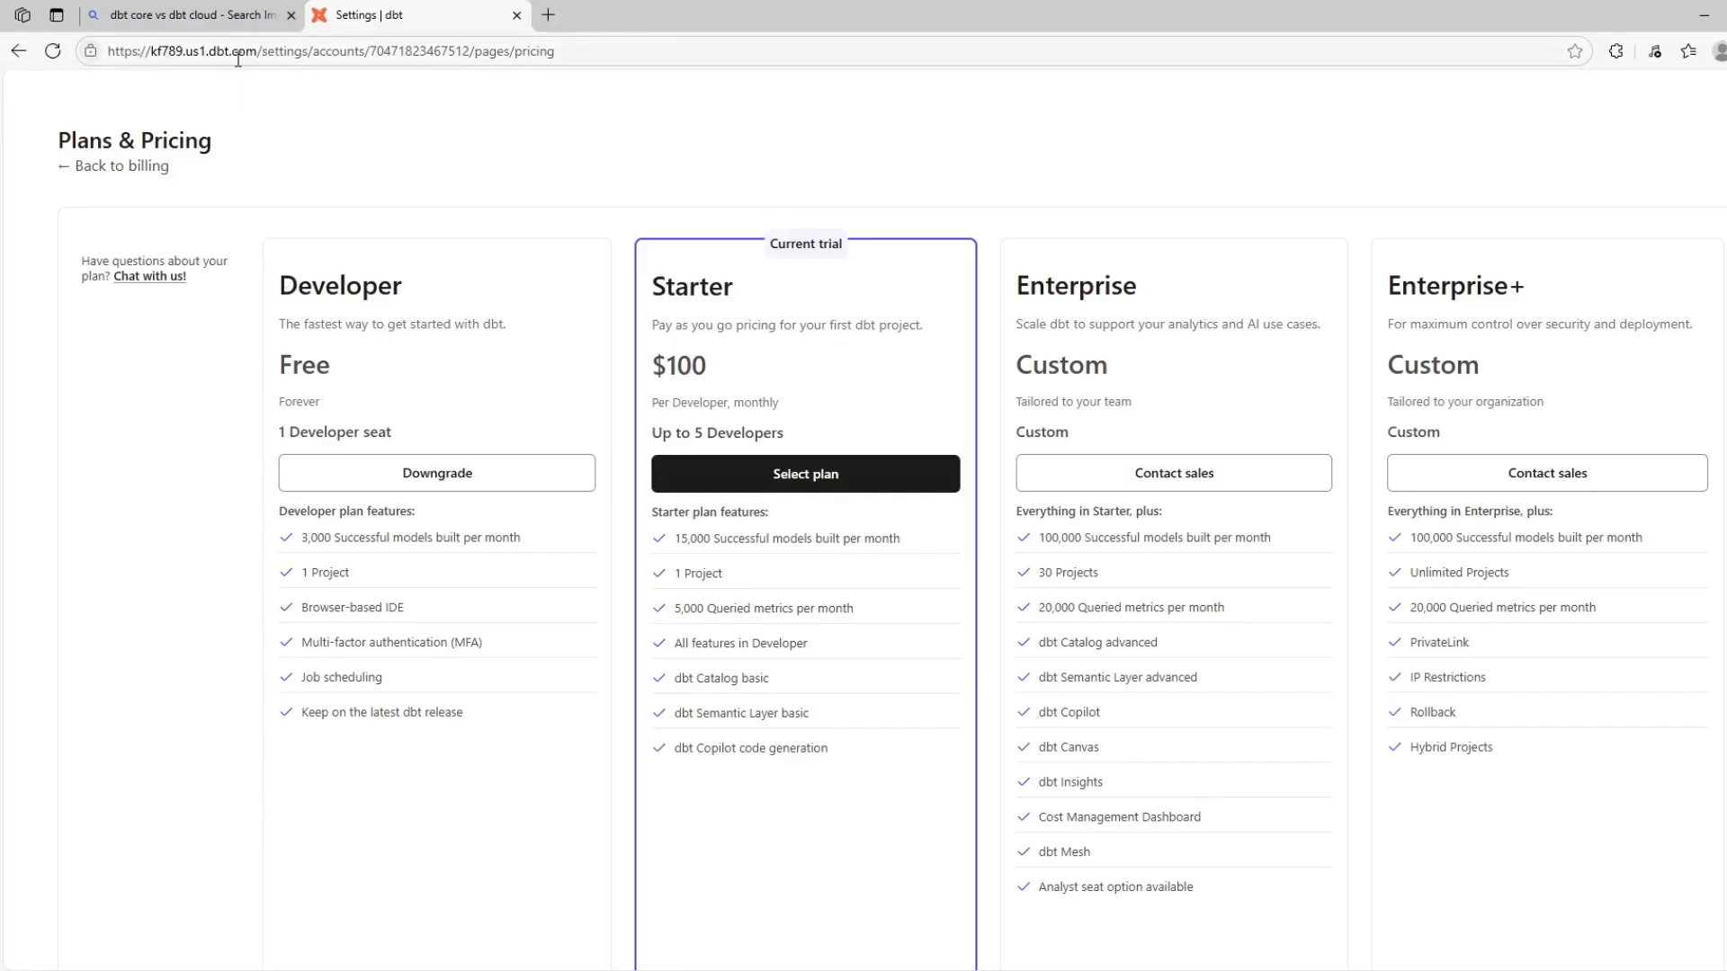
# Leave the plans and pricing page and open the project setup through the dashboard
pyautogui.doubleClick(212, 51)
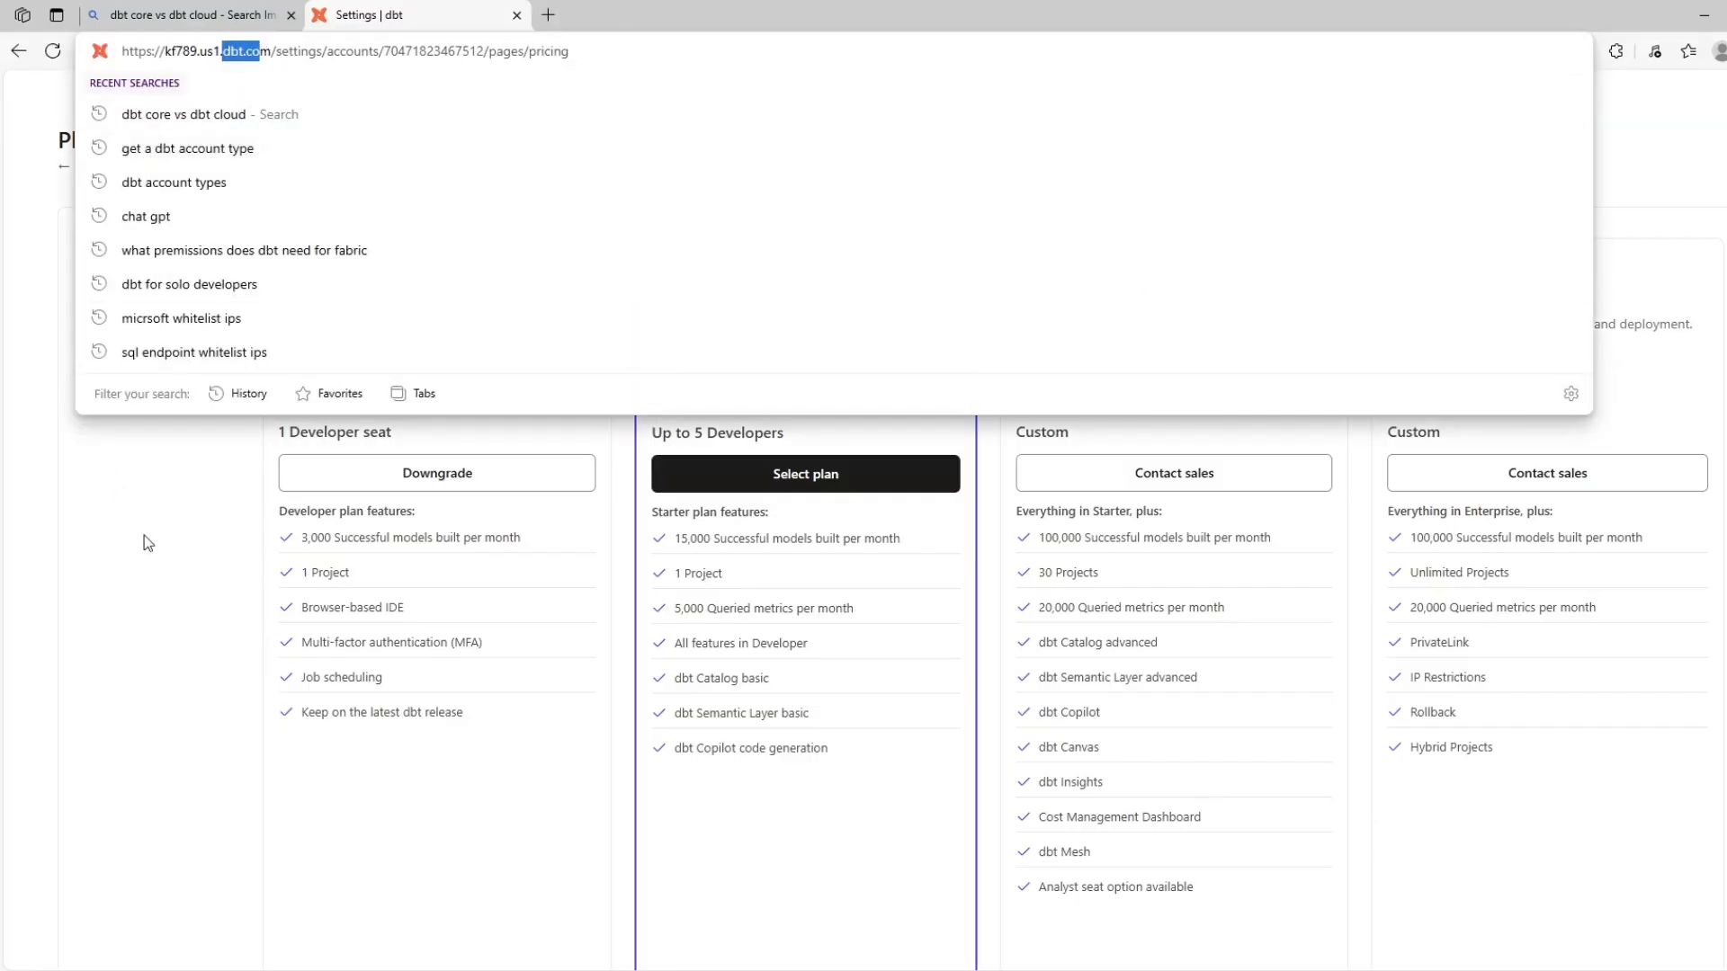
pyautogui.click(110, 472)
pyautogui.click(81, 167)
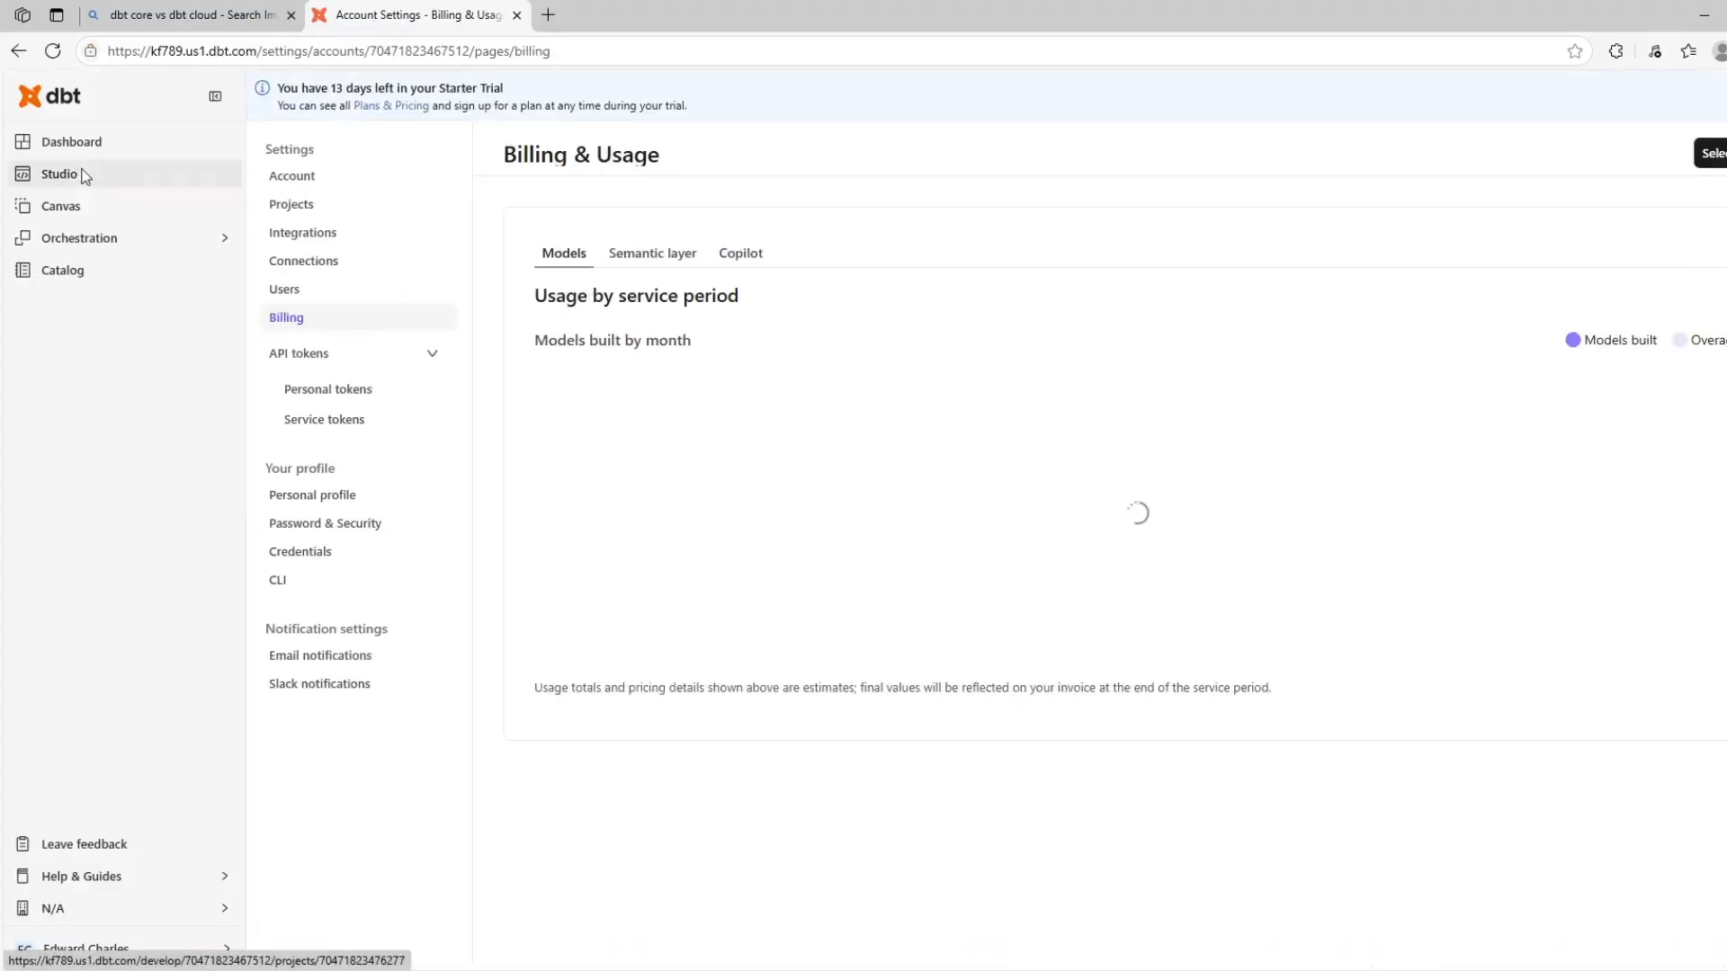
pyautogui.click(70, 151)
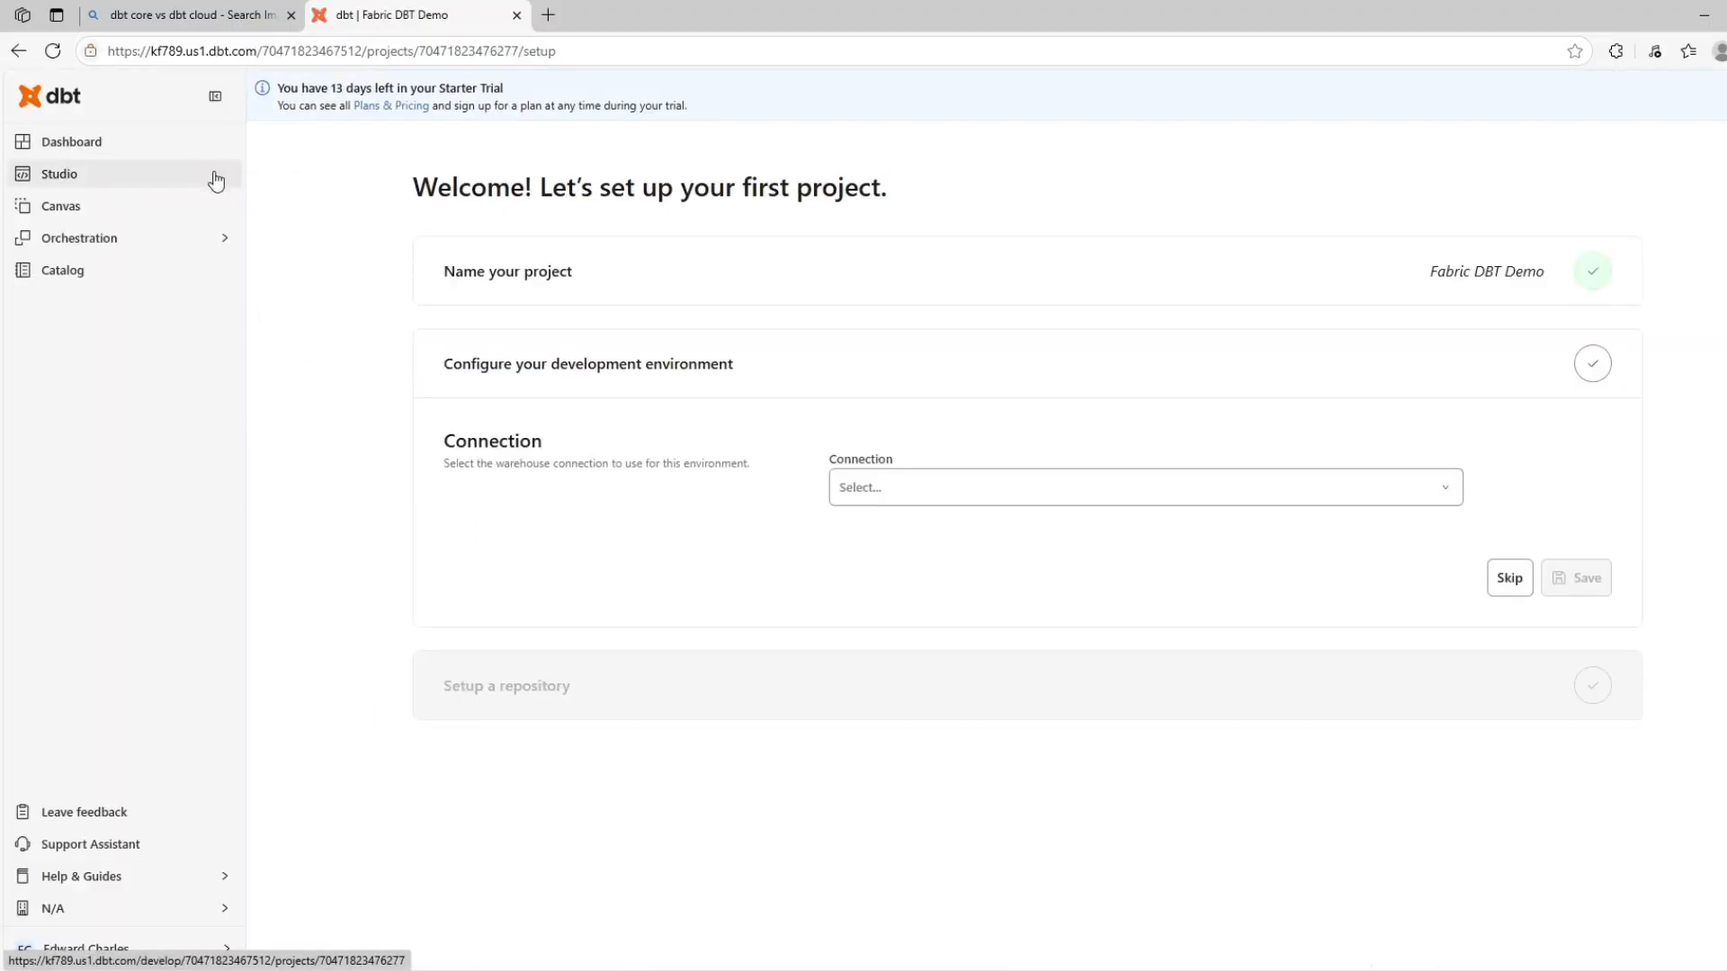
# Check the project name in the setup and return to the development environment configuration
pyautogui.click(600, 272)
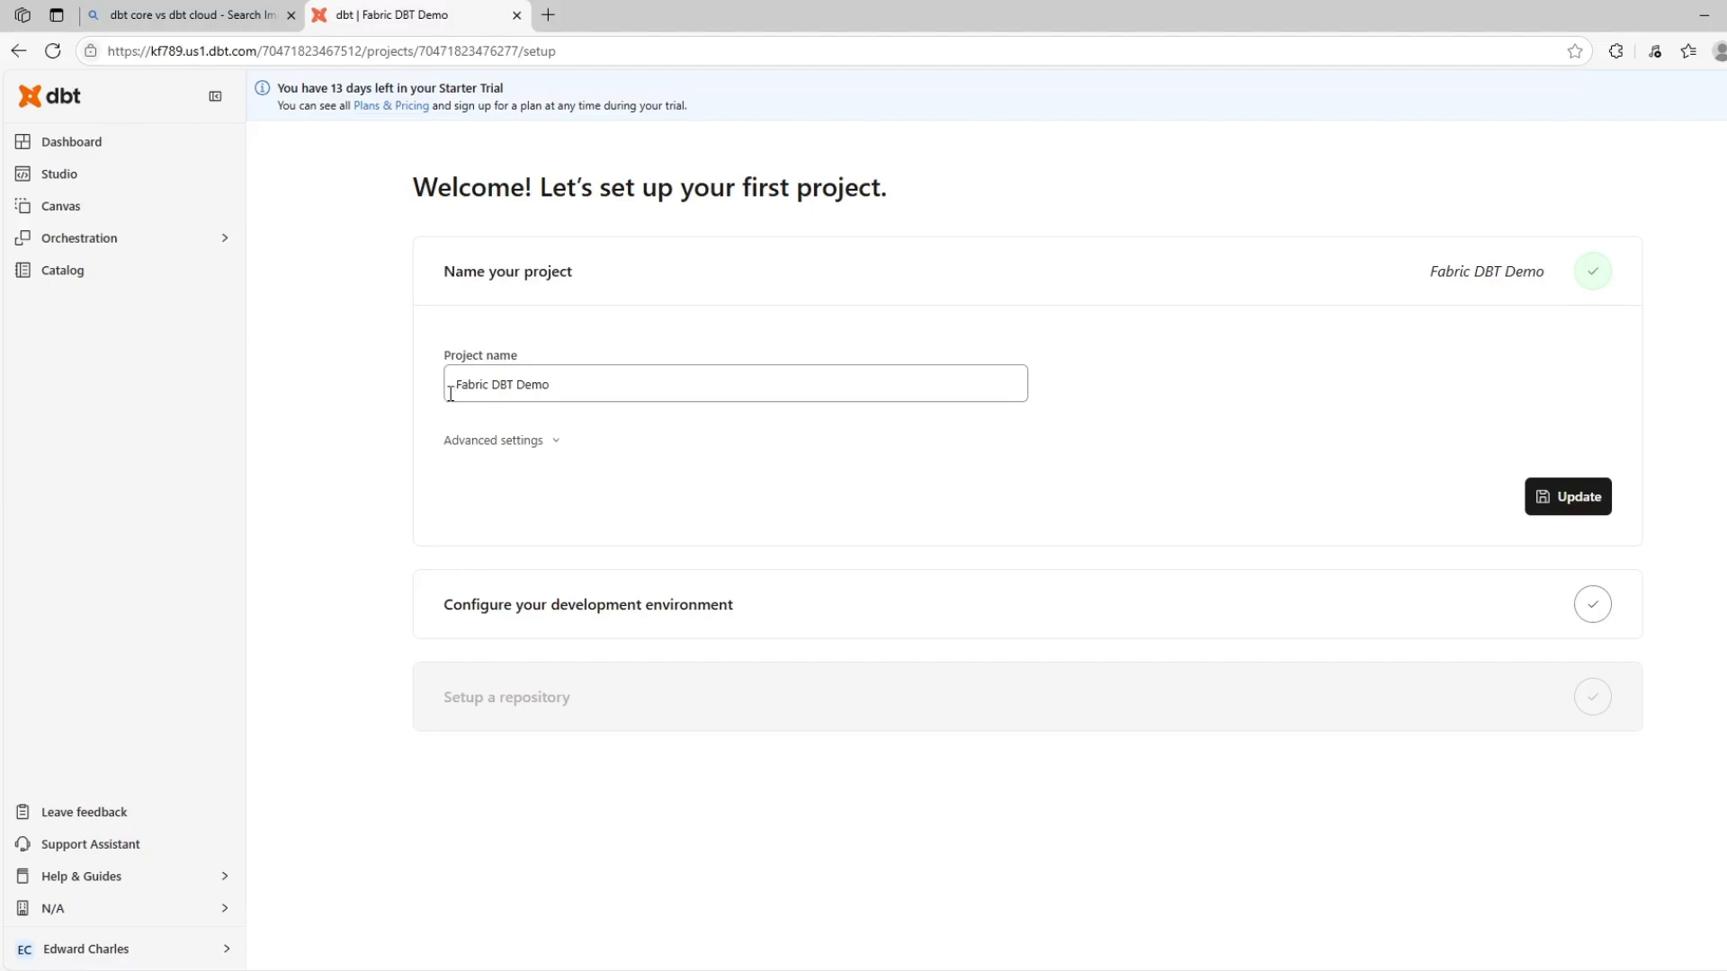
pyautogui.moveTo(448, 387); pyautogui.dragTo(559, 389)
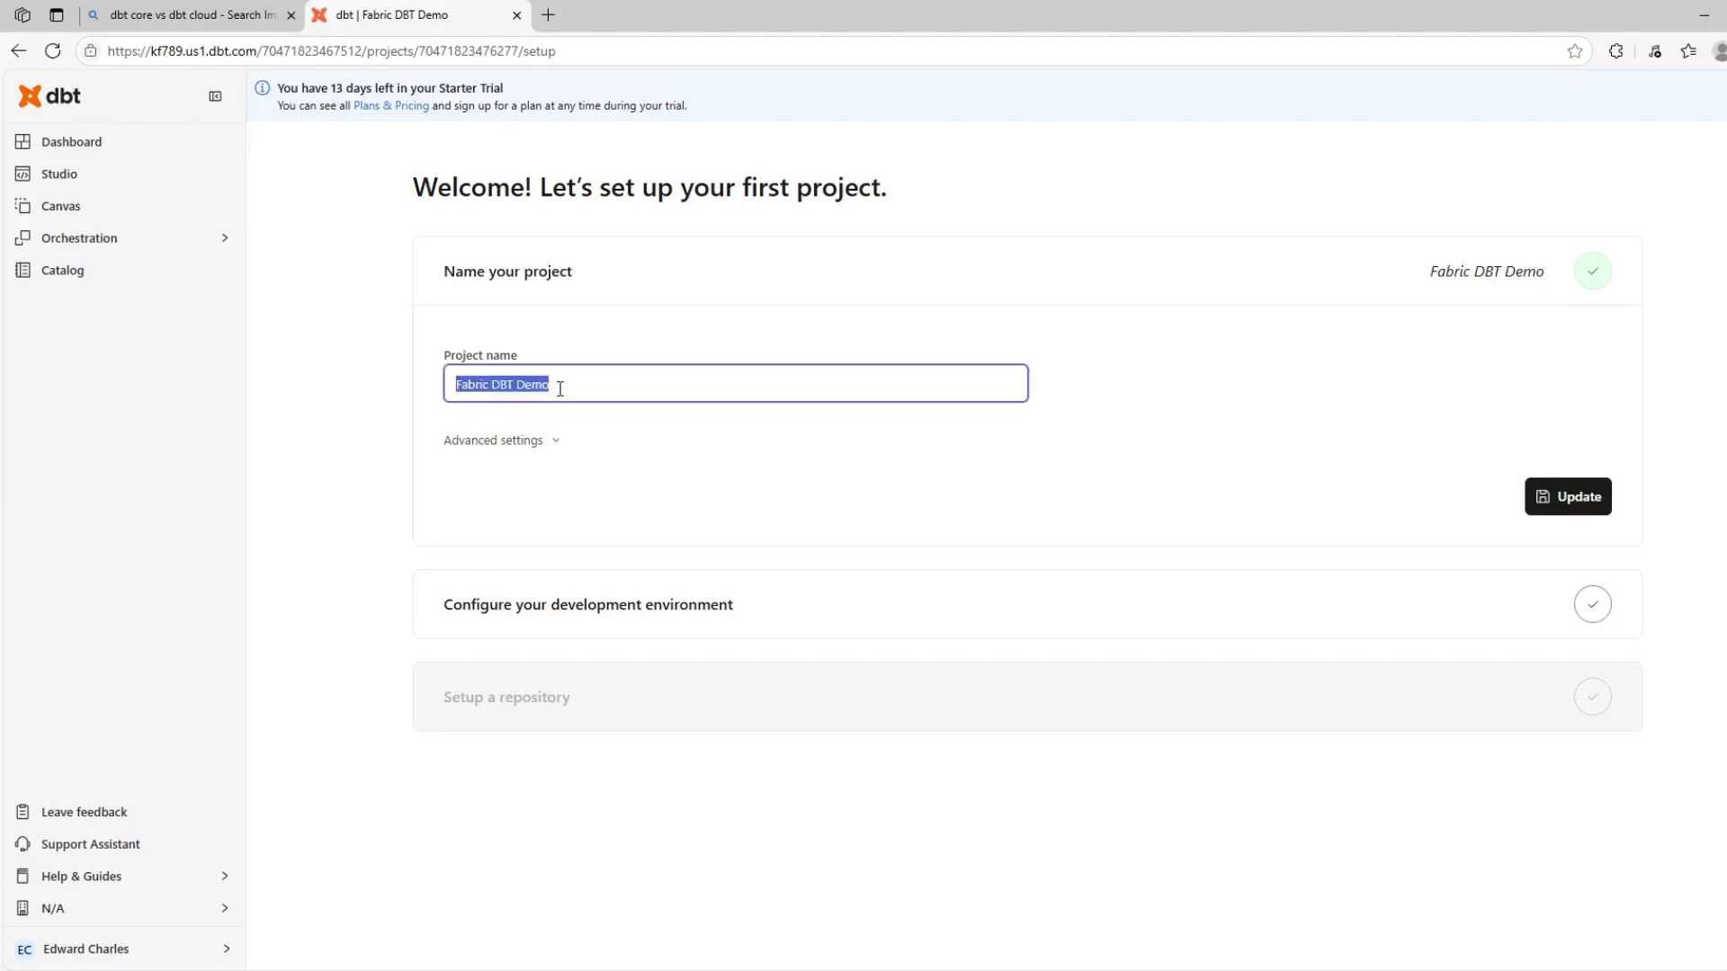
pyautogui.click(639, 615)
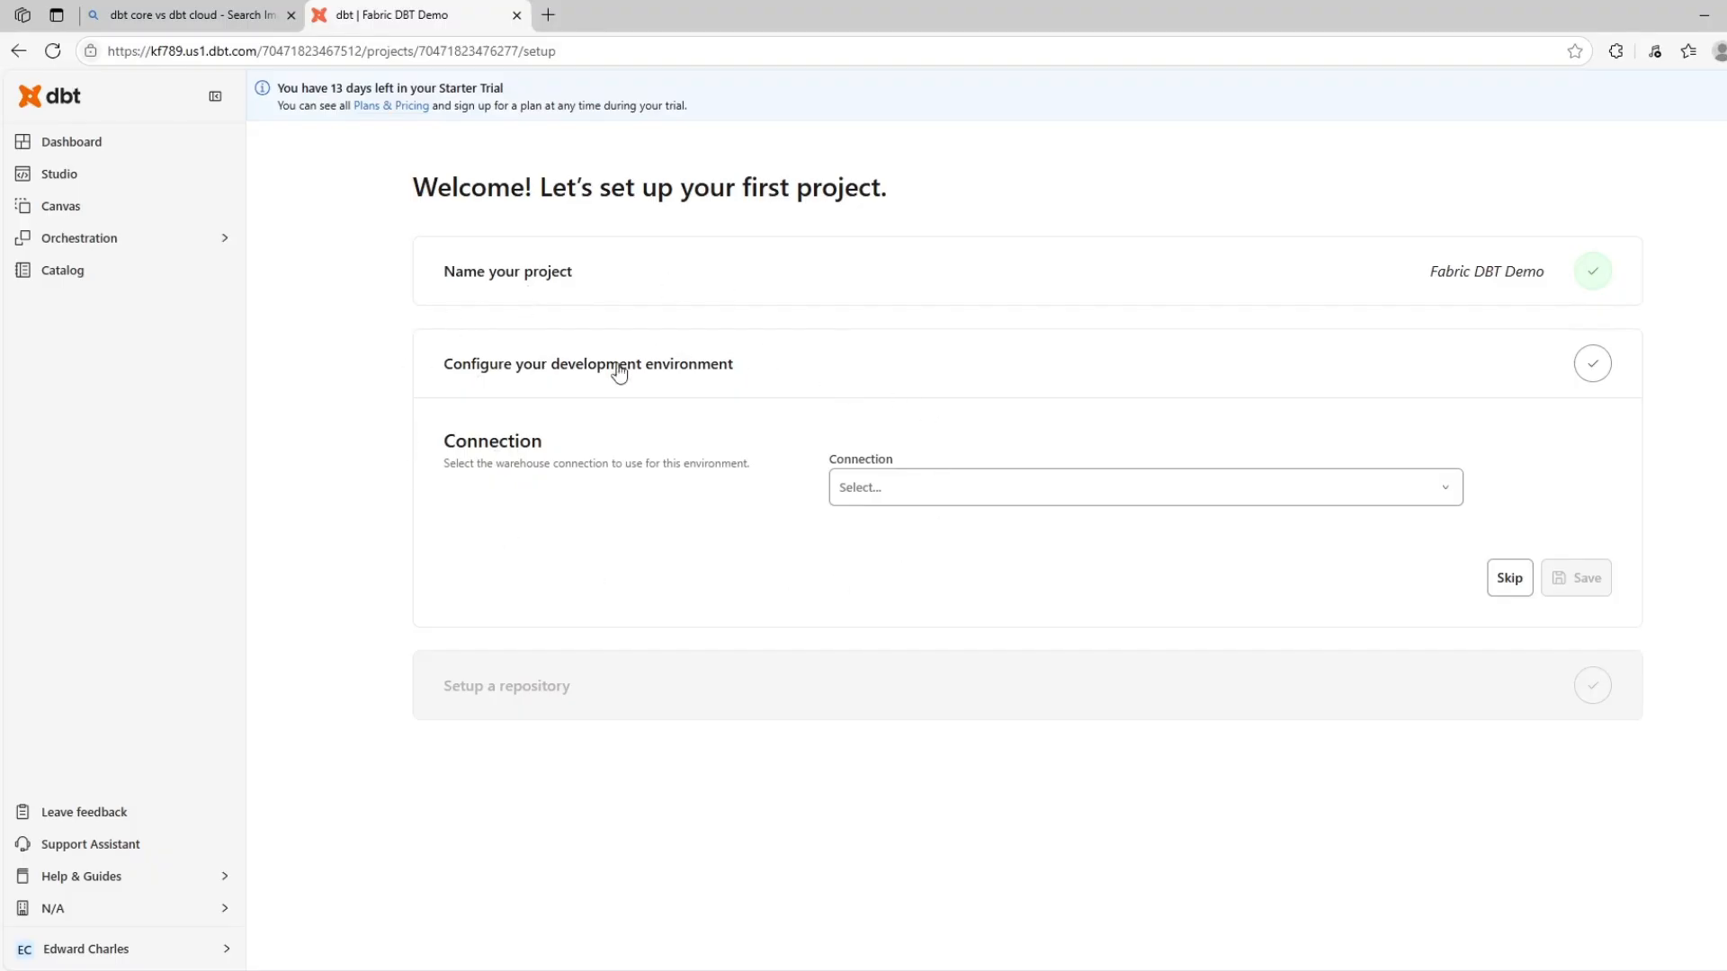
# Start adding a new connection of type Fabric and go through its server, port and database fields
pyautogui.click(974, 495)
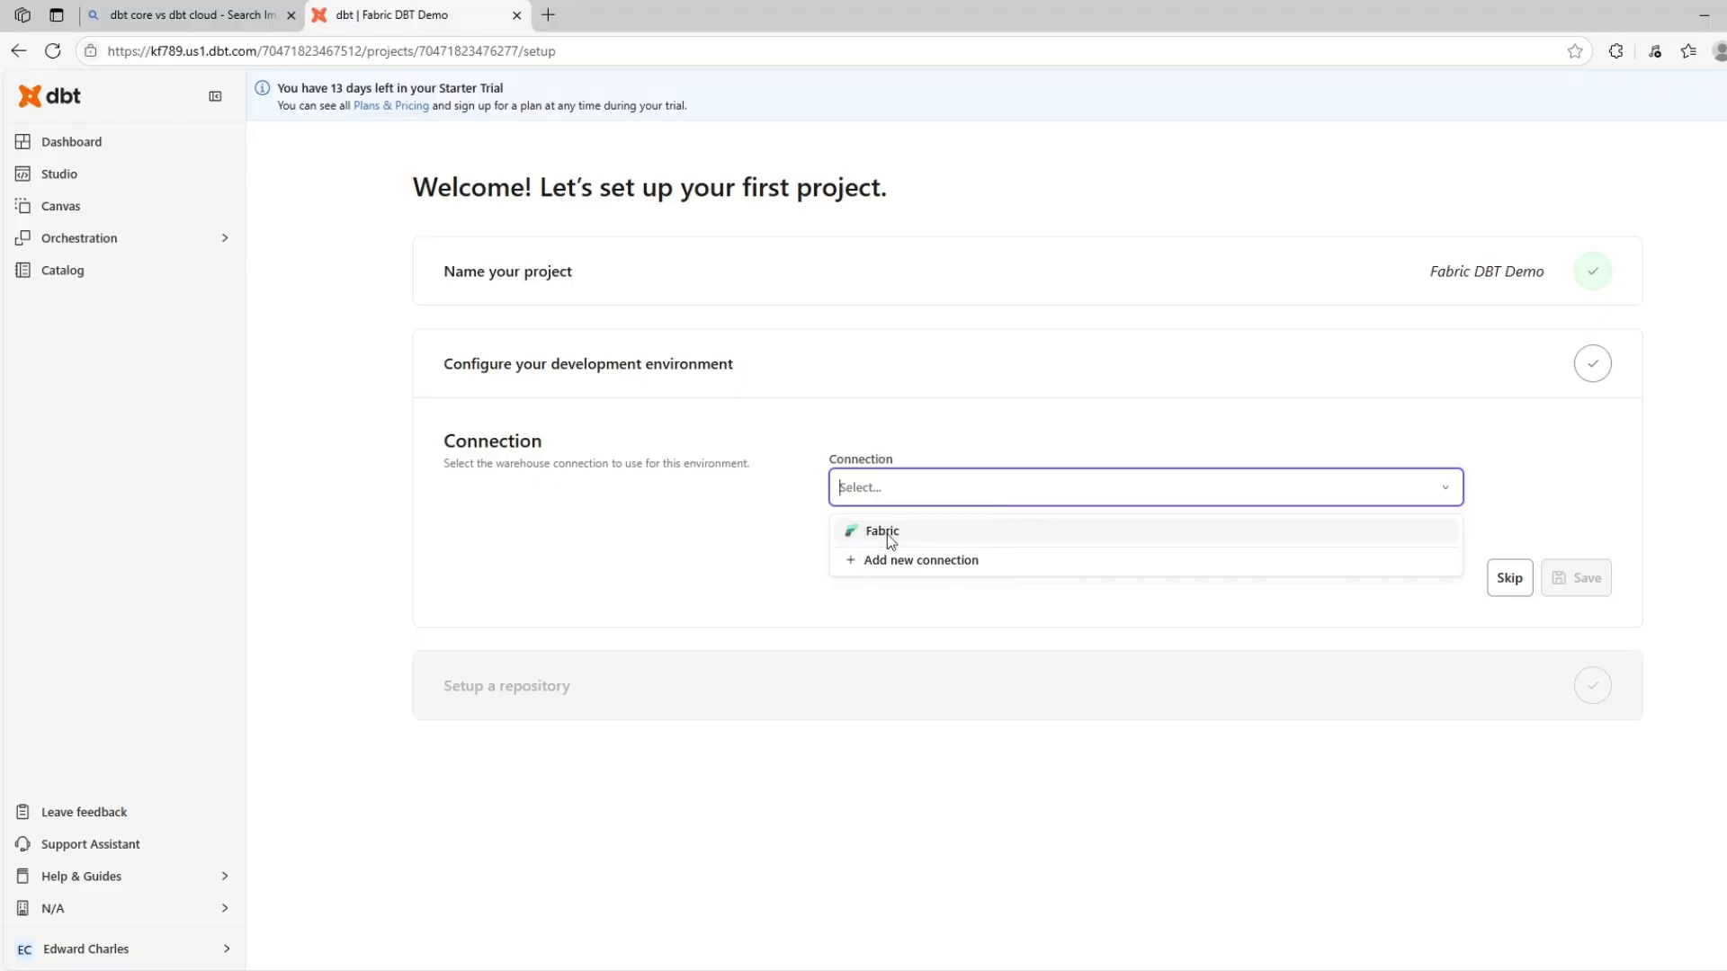
pyautogui.click(904, 562)
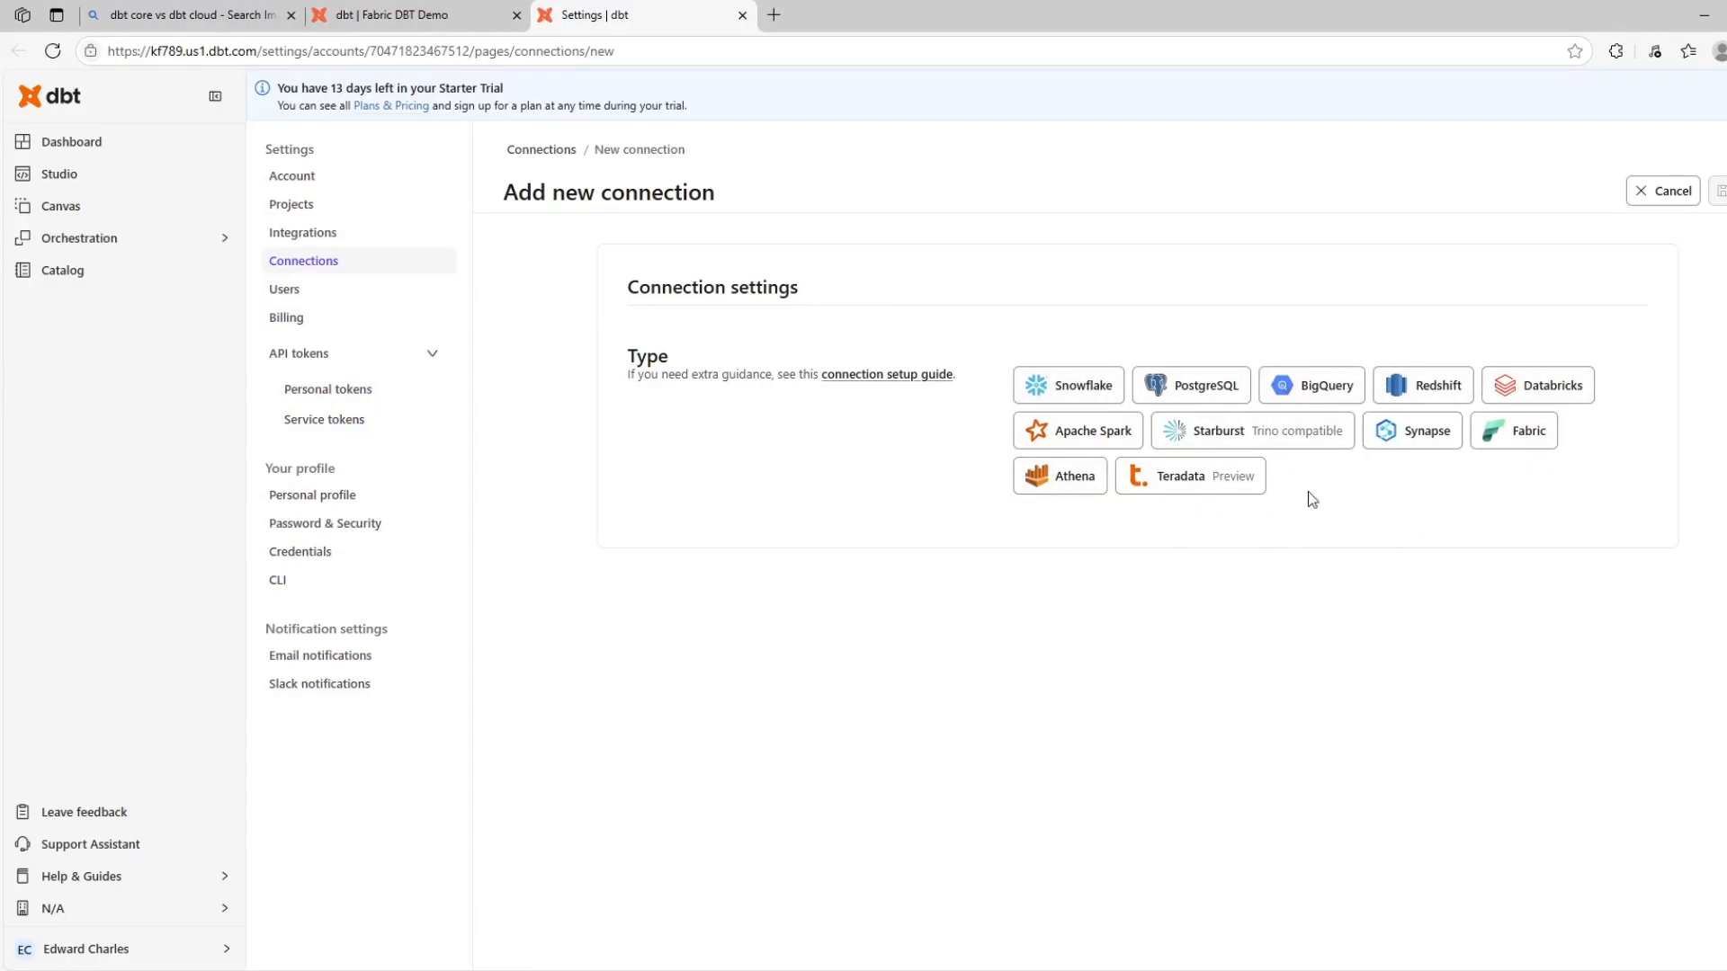
pyautogui.click(1507, 441)
pyautogui.scroll(-2, 1244, 581)
pyautogui.click(1088, 634)
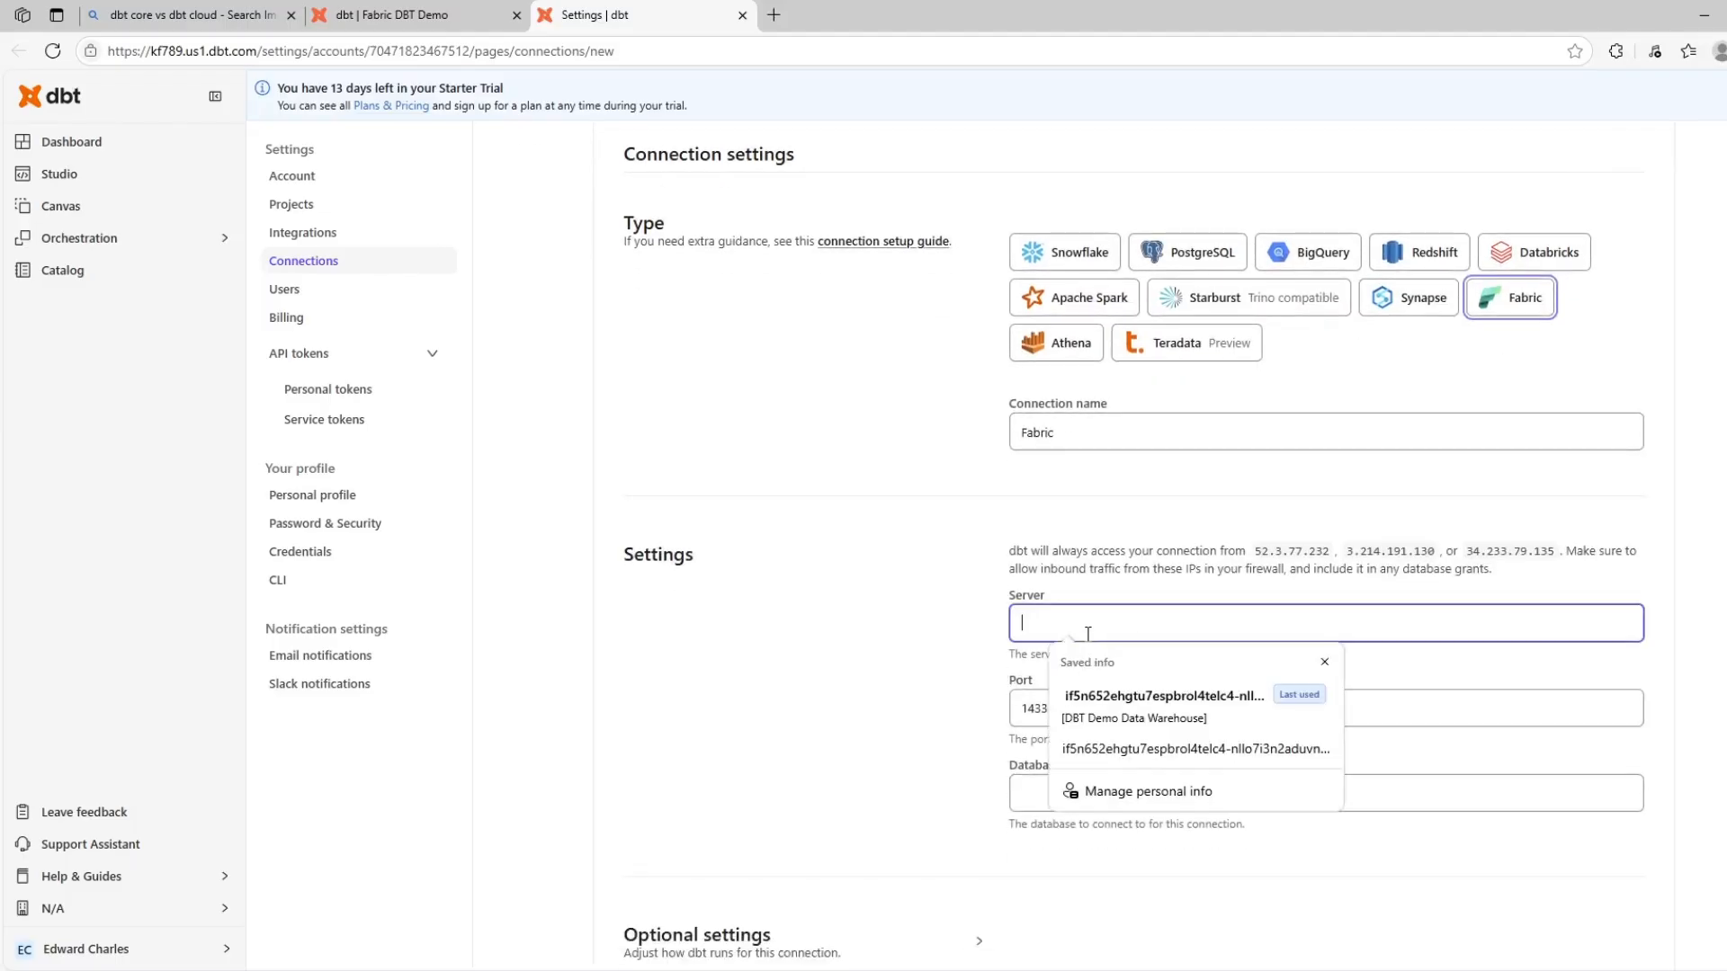
pyautogui.click(1025, 709)
pyautogui.click(1096, 801)
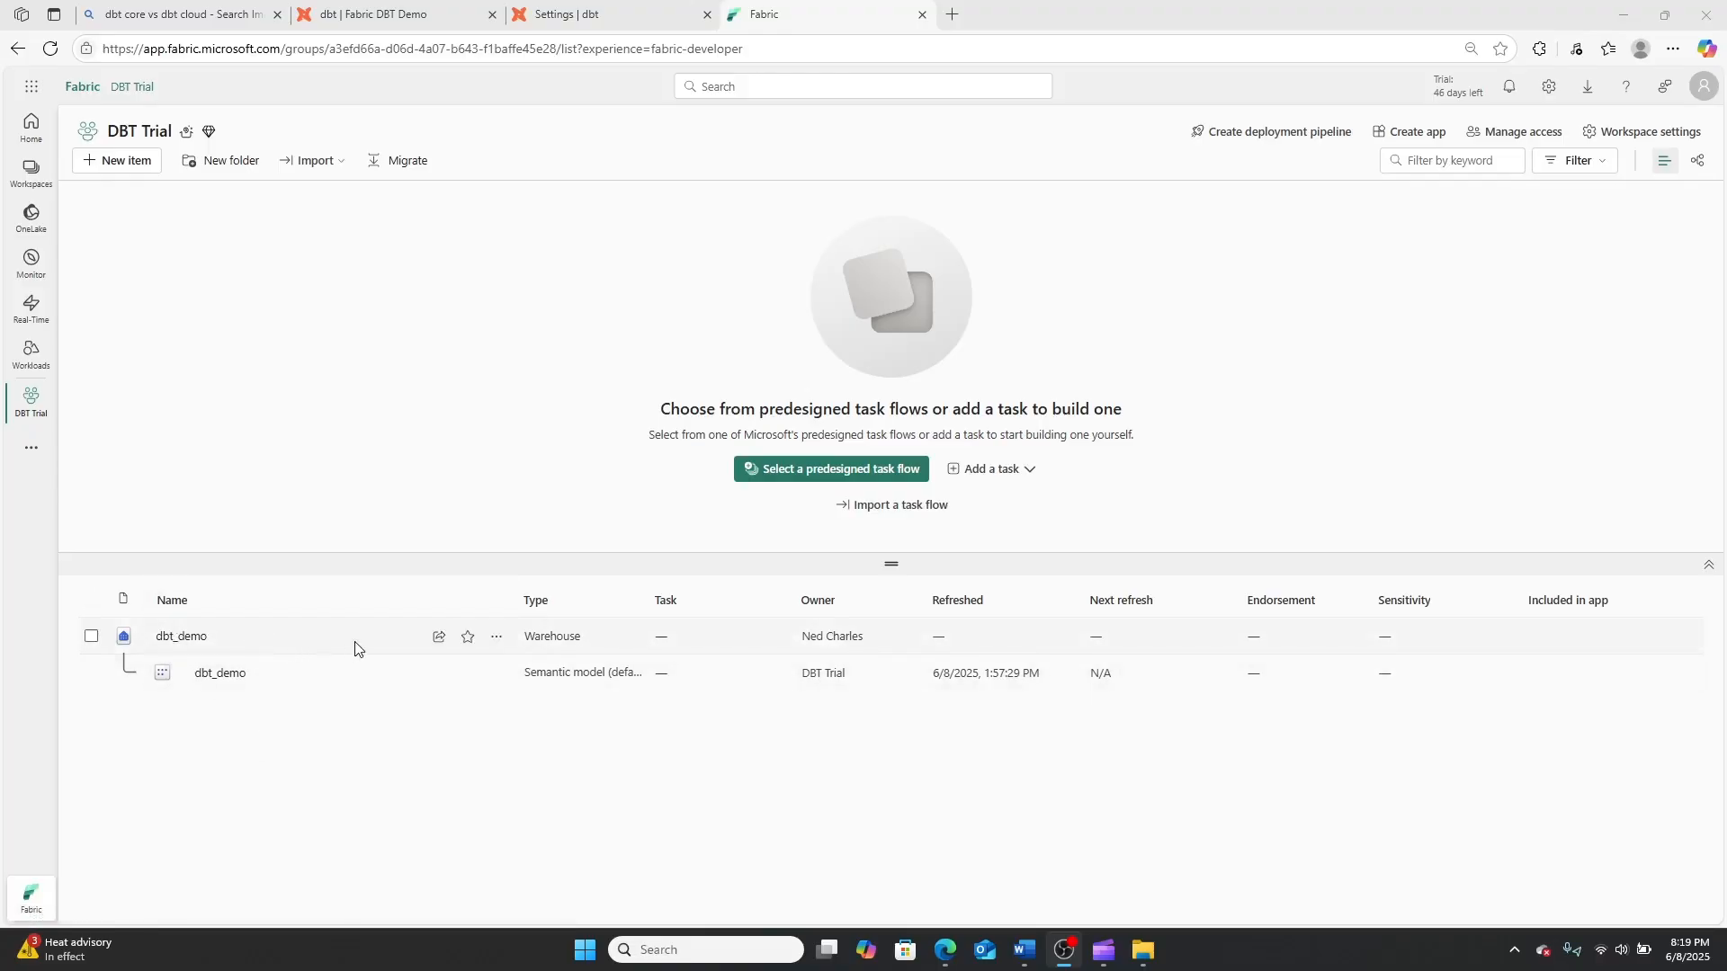
# Examine the dbt_demo warehouse's settings in Fabric, including its SQL connection string, endorsement and general details
pyautogui.click(503, 644)
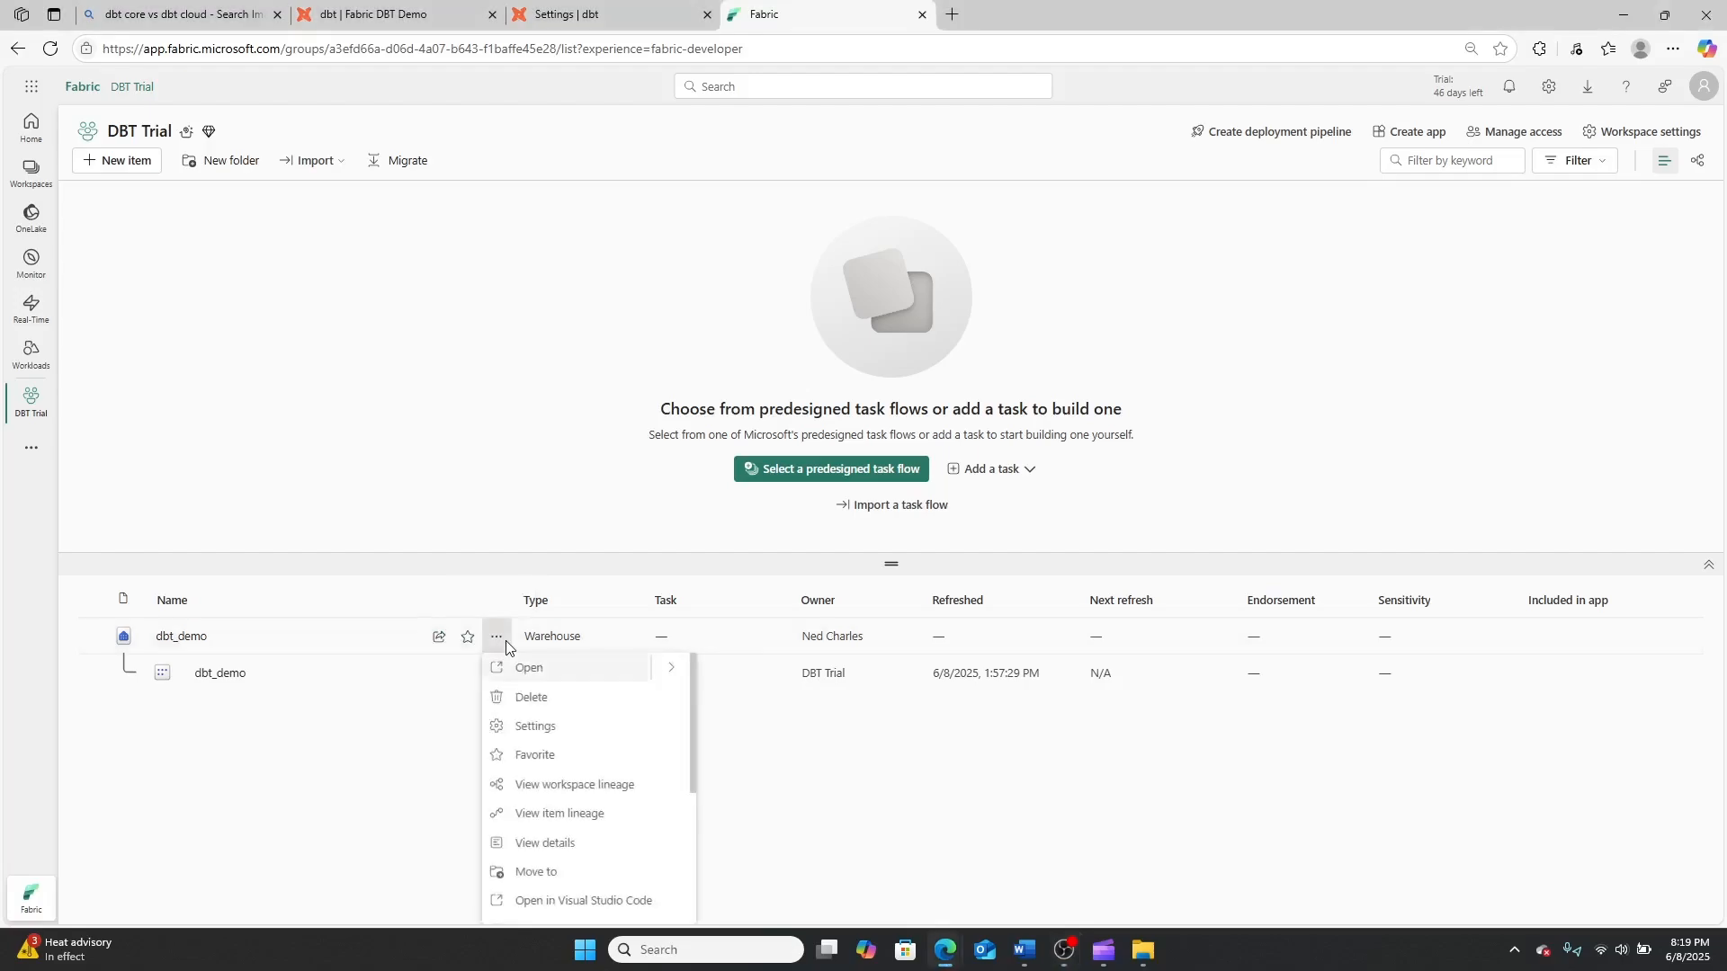
pyautogui.click(526, 731)
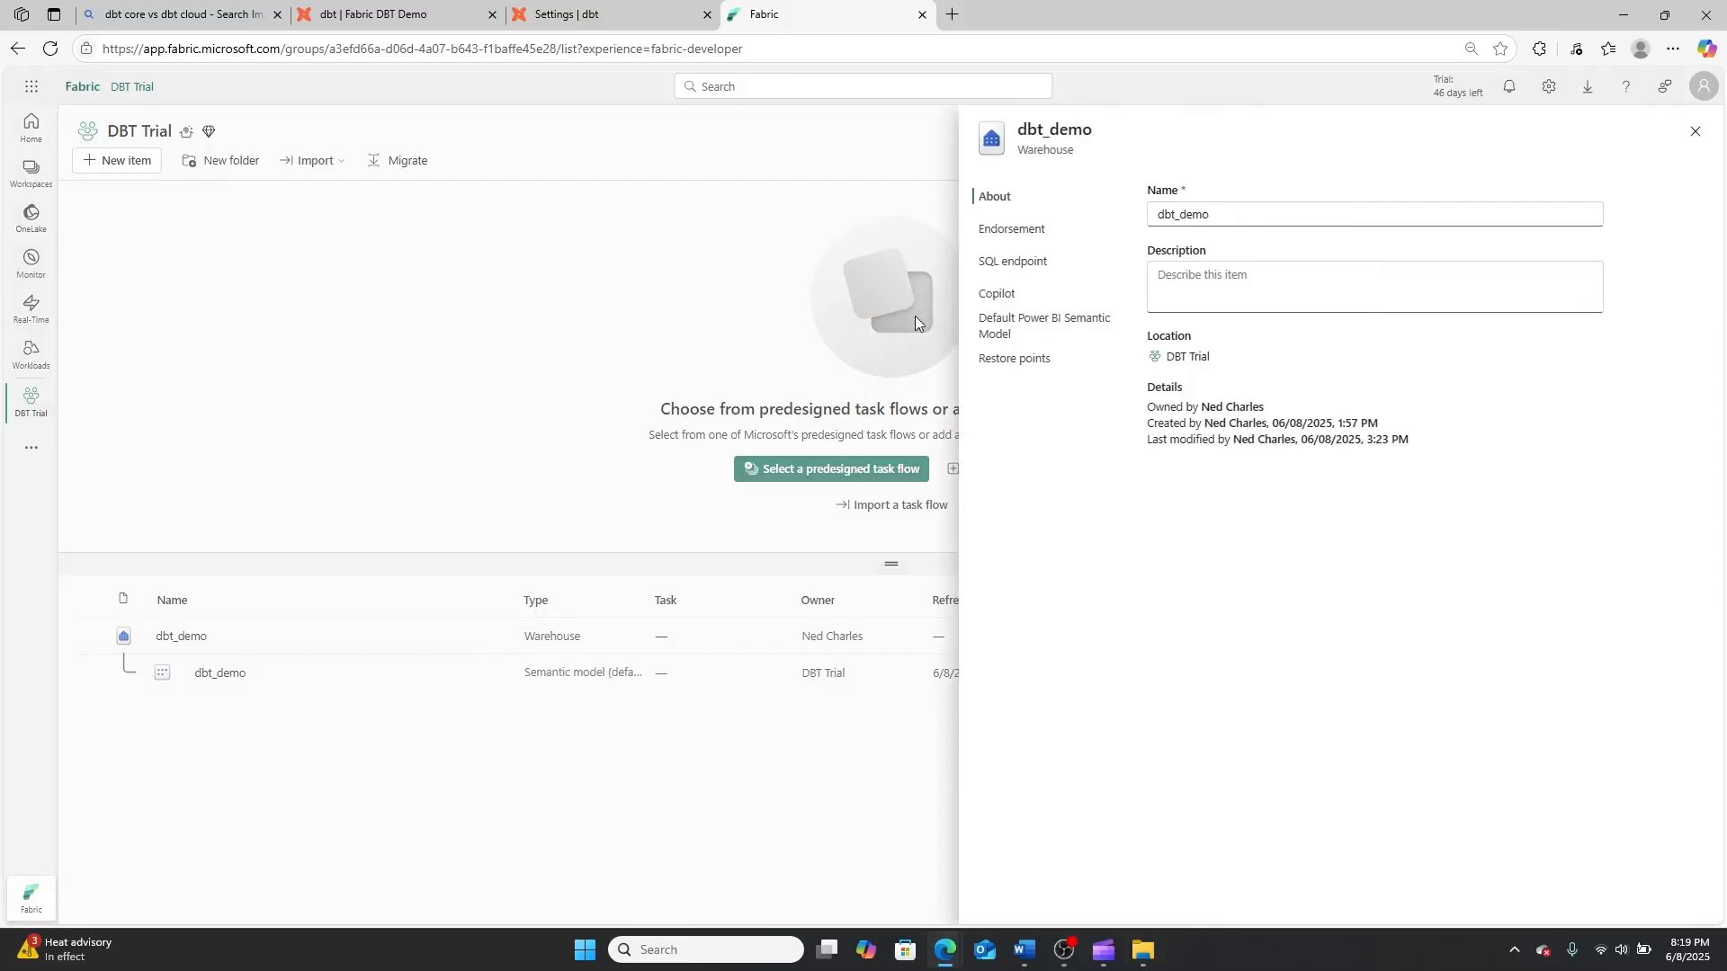
pyautogui.click(1003, 270)
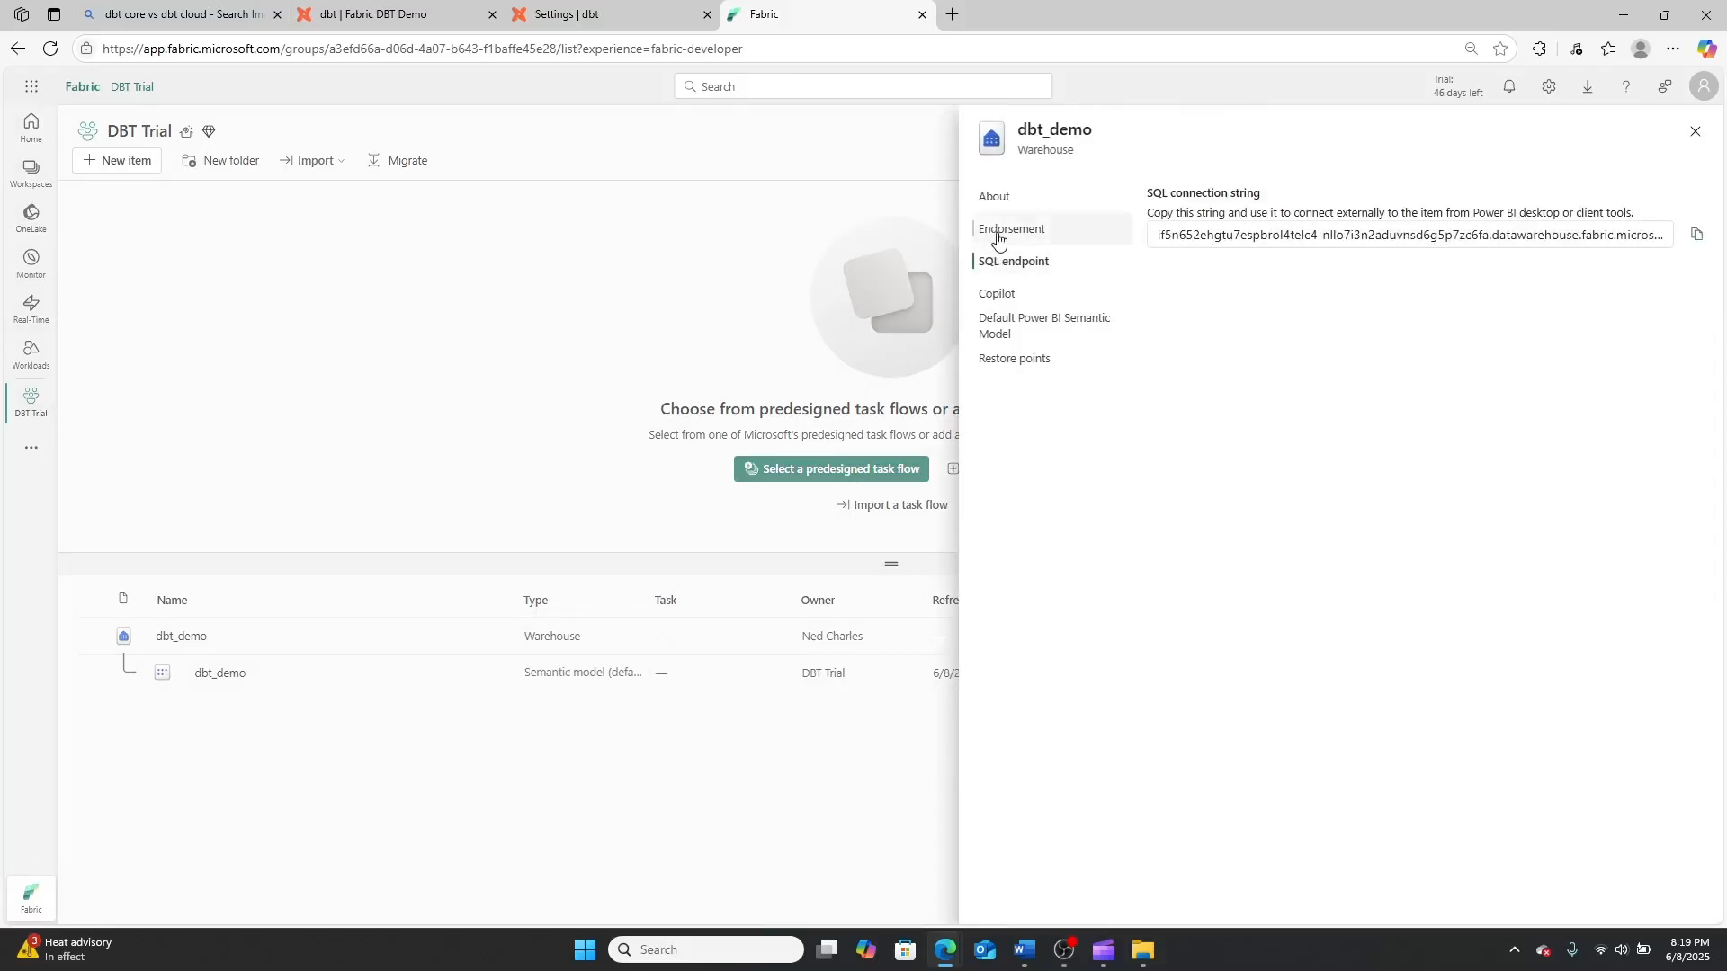
pyautogui.click(981, 229)
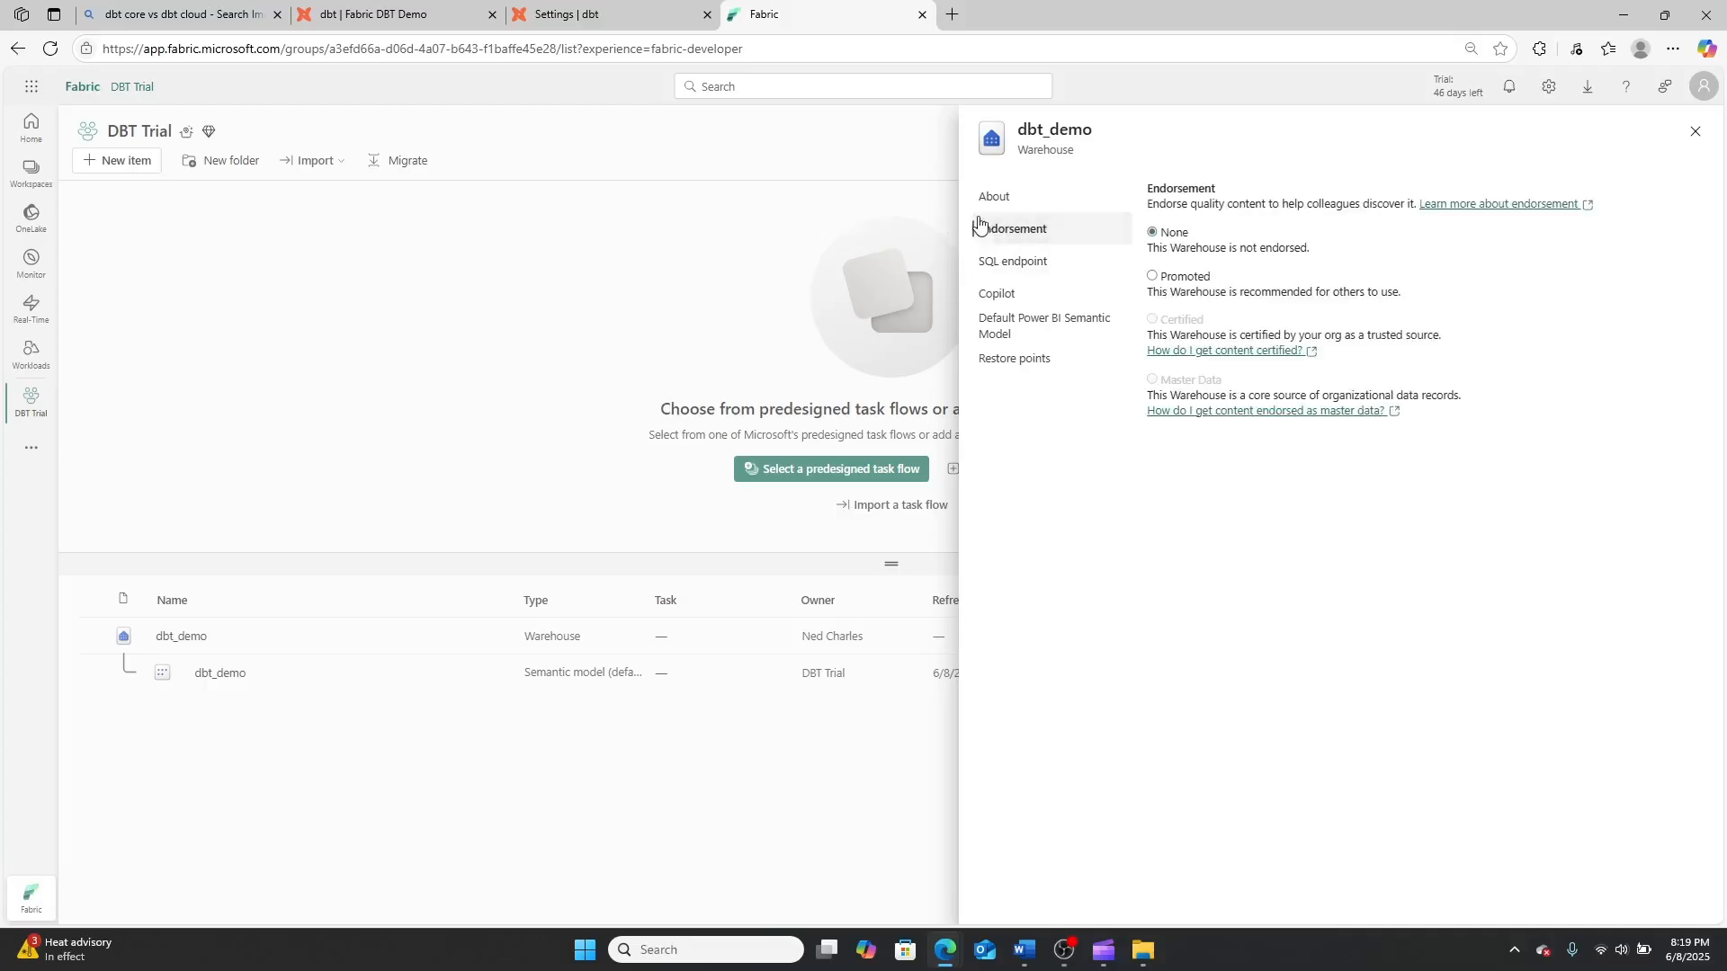
pyautogui.click(983, 203)
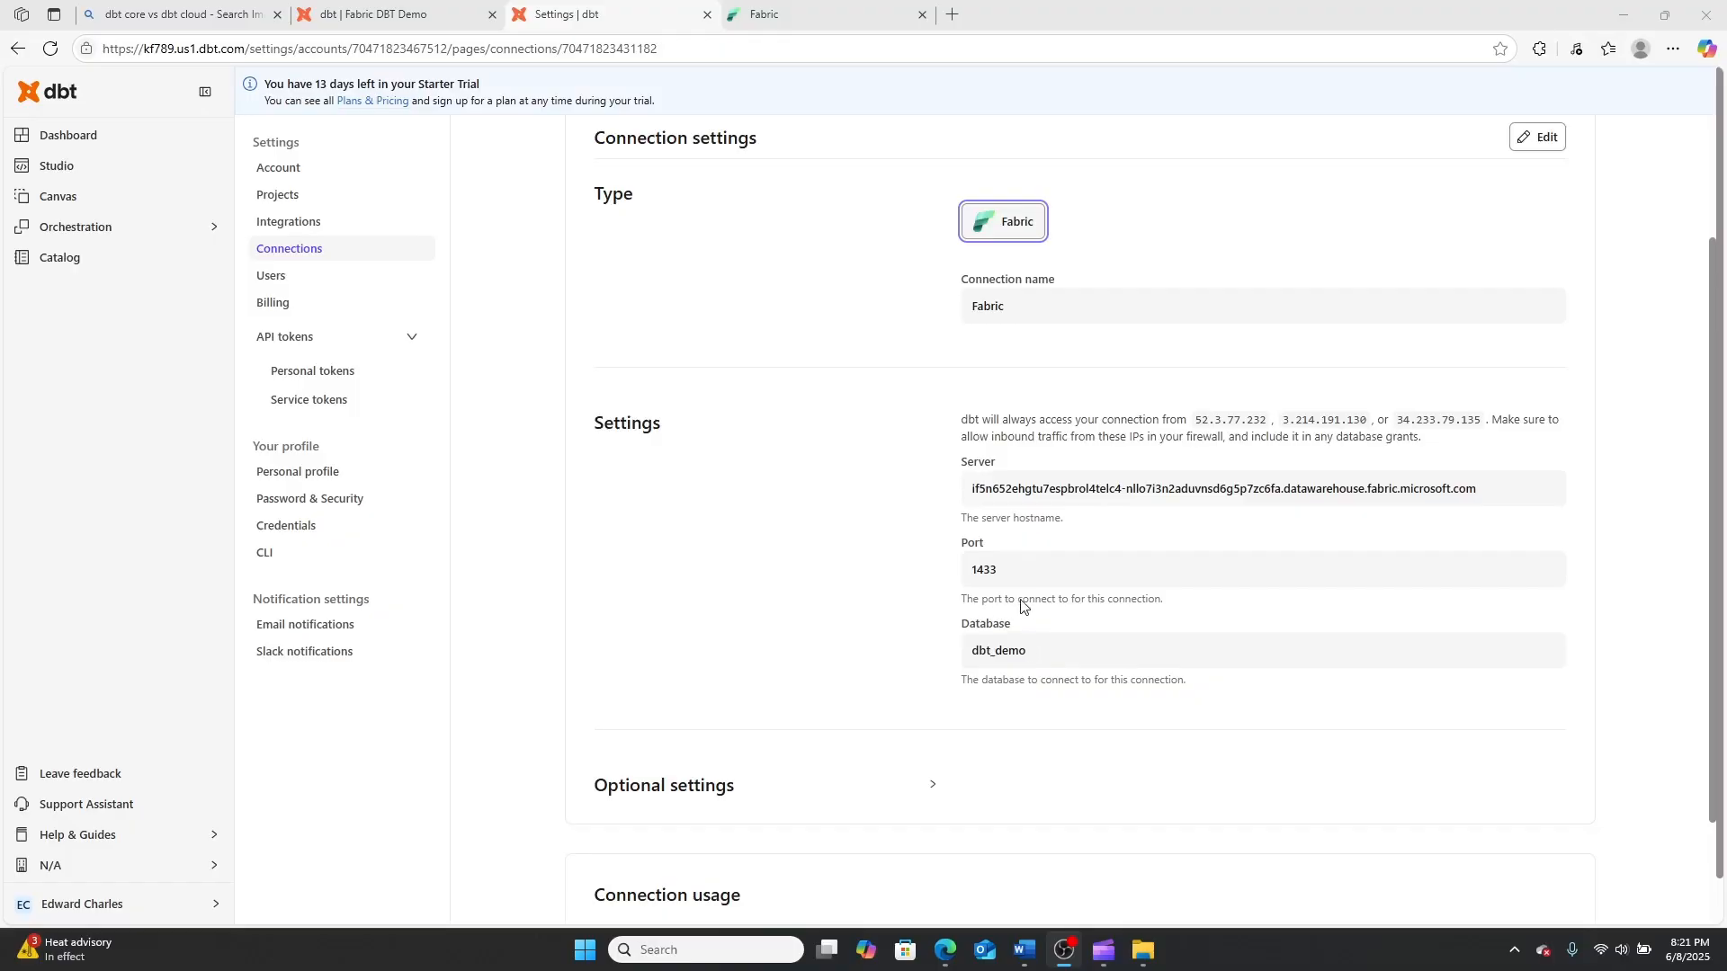
# Return to the dbt project setup and choose the existing Fabric connection for the development environment
pyautogui.click(82, 139)
pyautogui.click(968, 464)
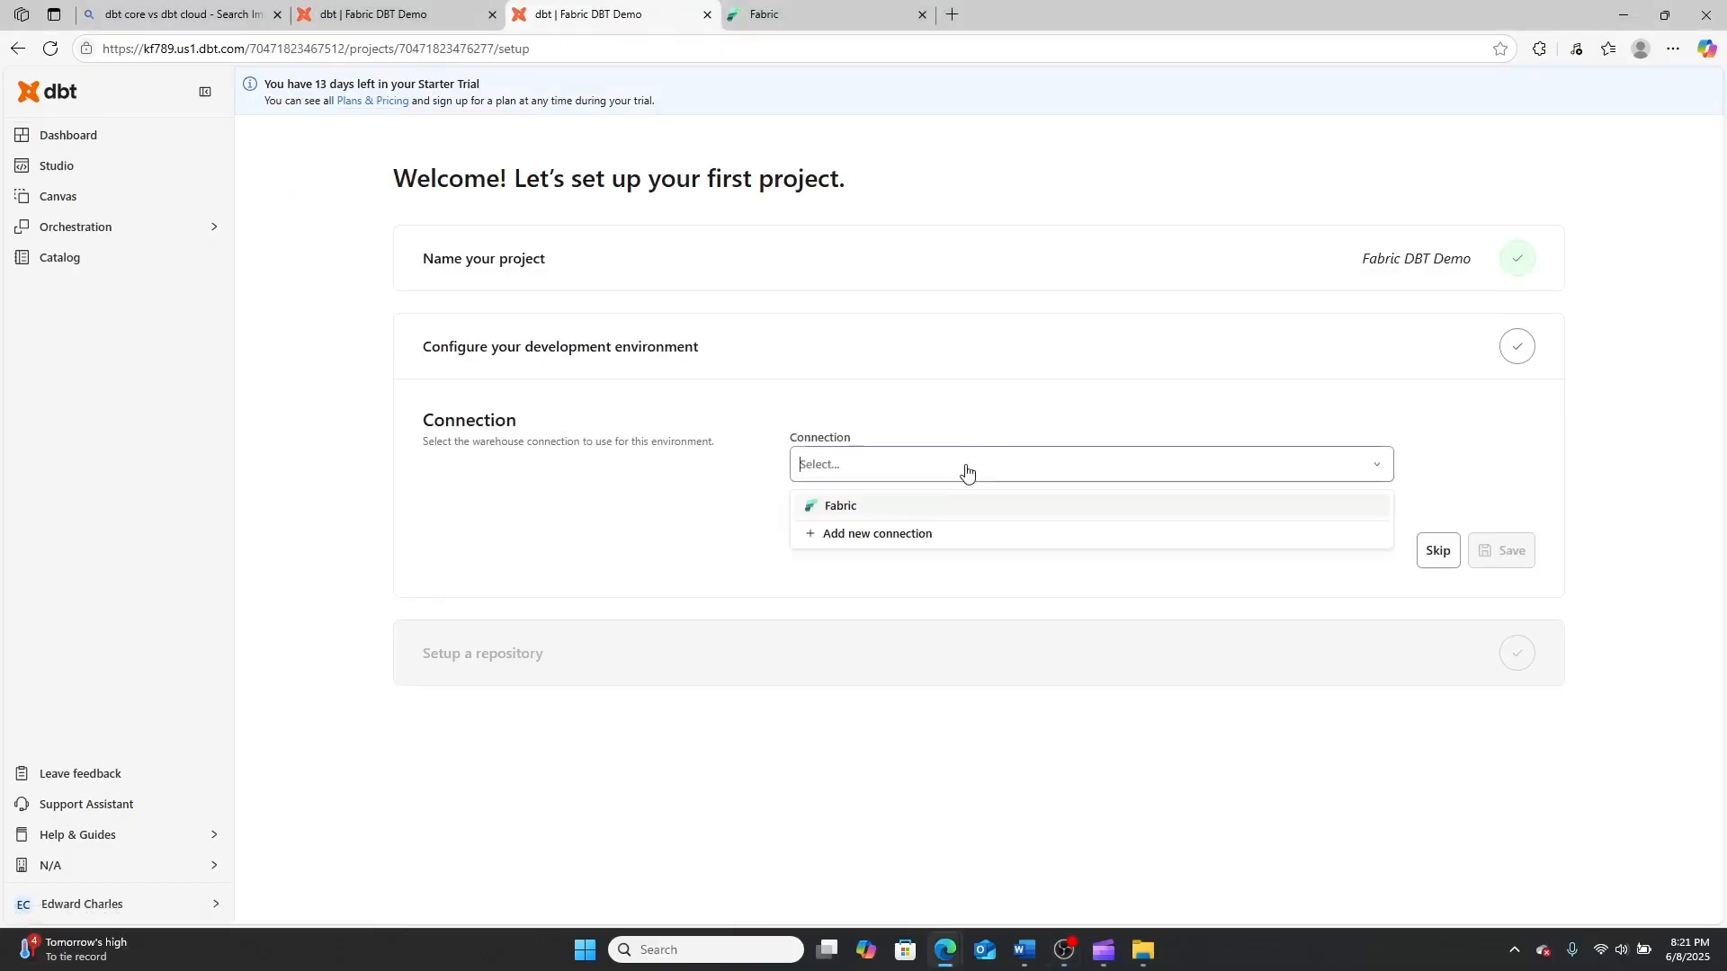
pyautogui.click(886, 508)
pyautogui.scroll(-4, 902, 563)
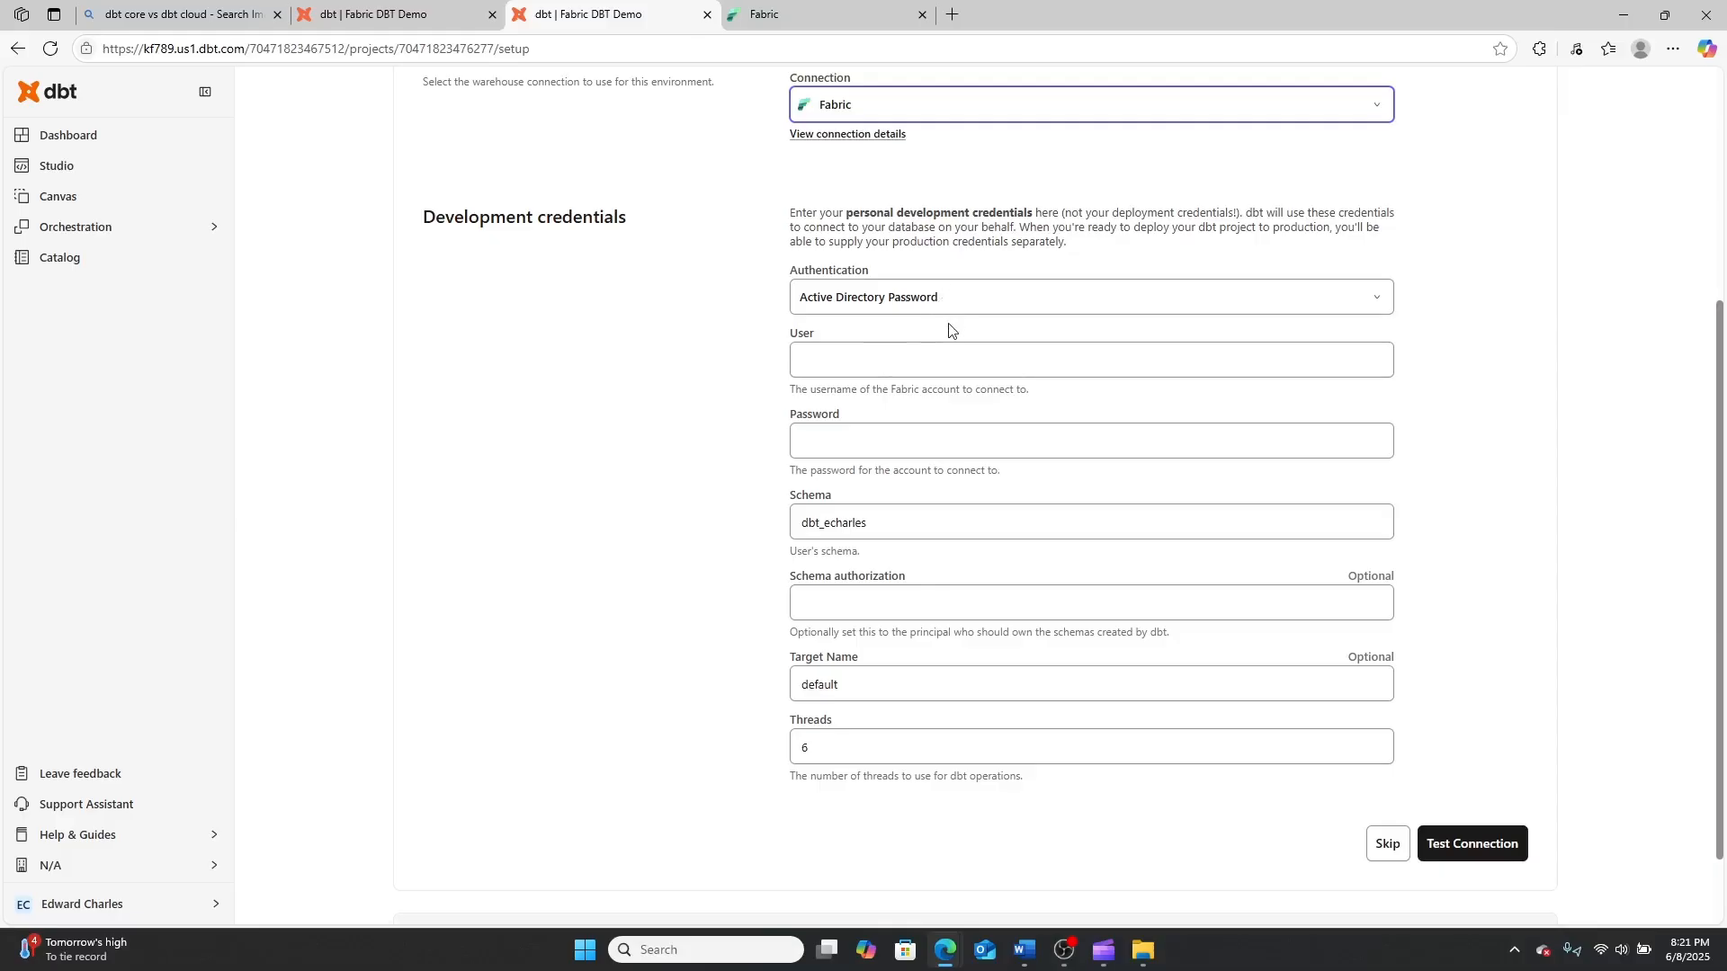
# Set the development credentials' authentication to Service Principal and go through the tenant ID, client ID and client secret fields
pyautogui.click(949, 300)
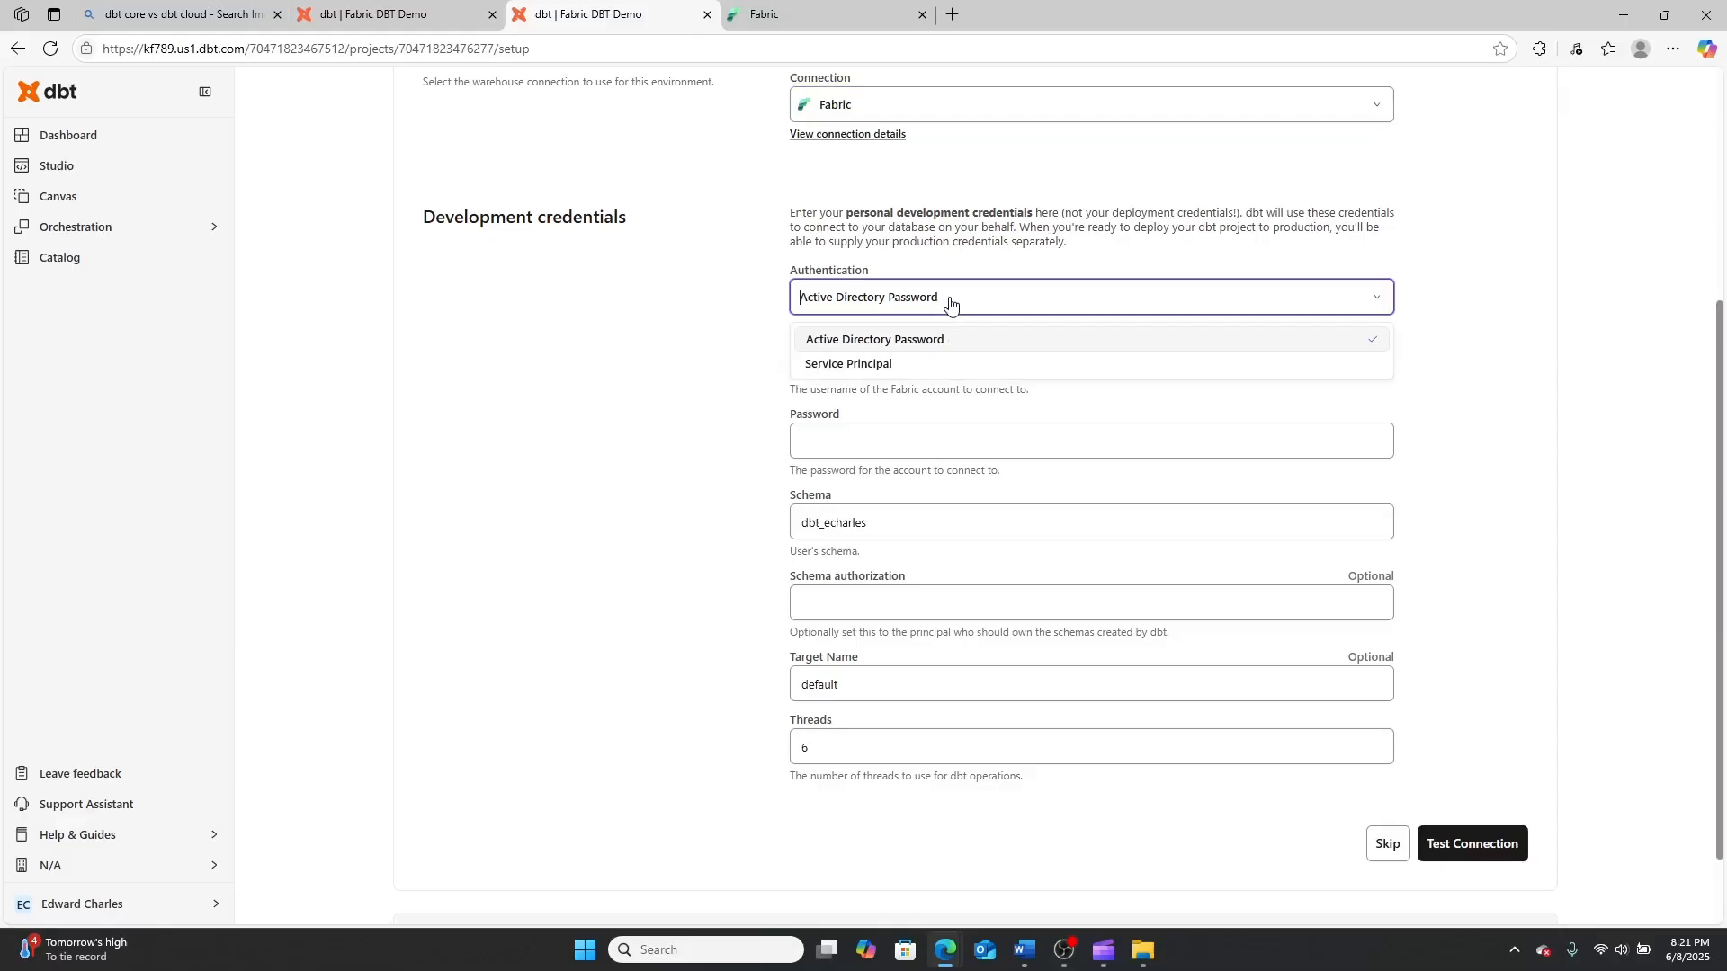
pyautogui.click(902, 366)
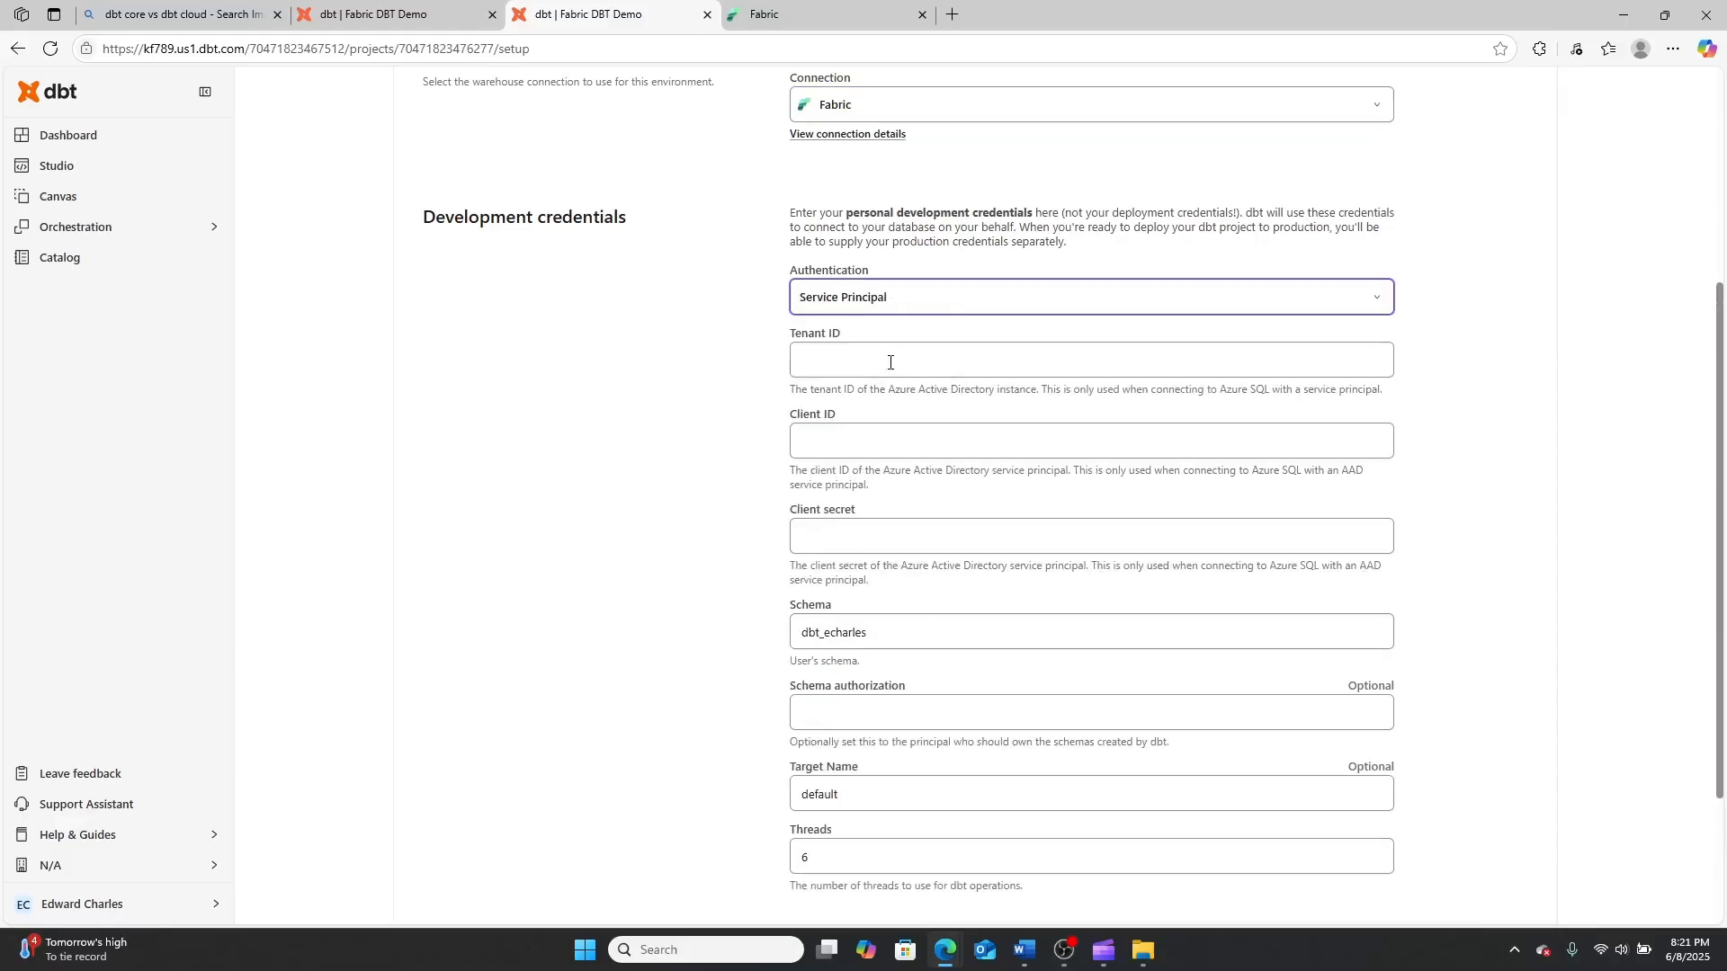
pyautogui.click(891, 363)
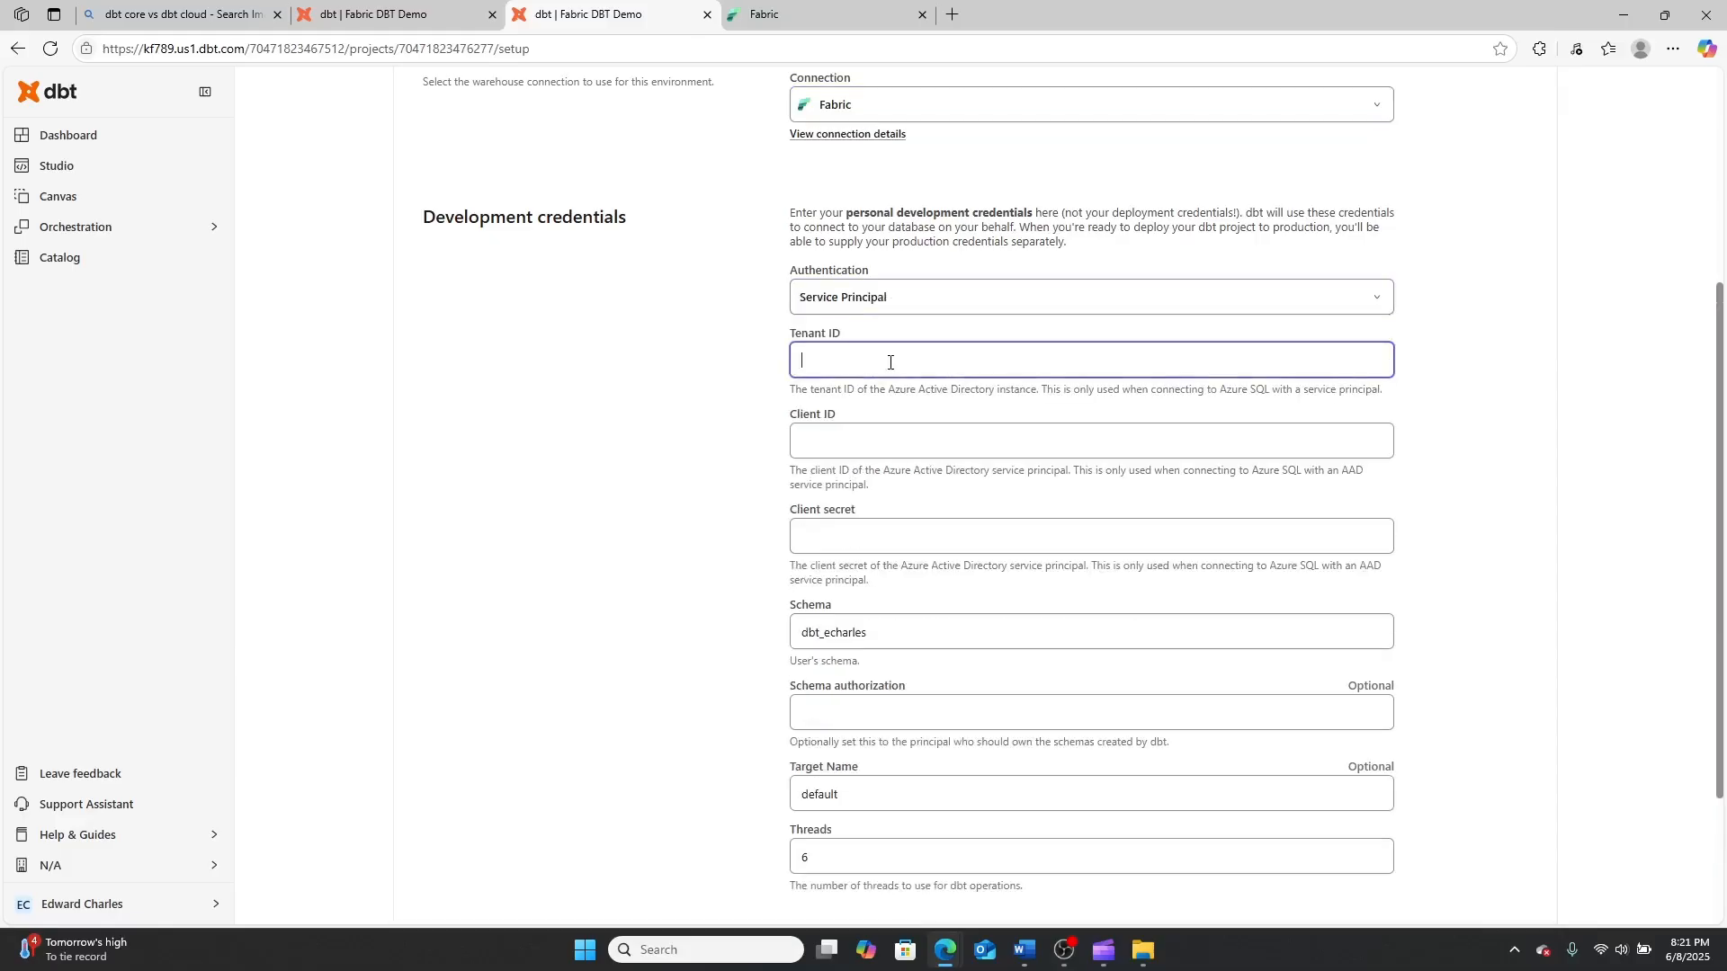
pyautogui.click(886, 449)
pyautogui.click(873, 548)
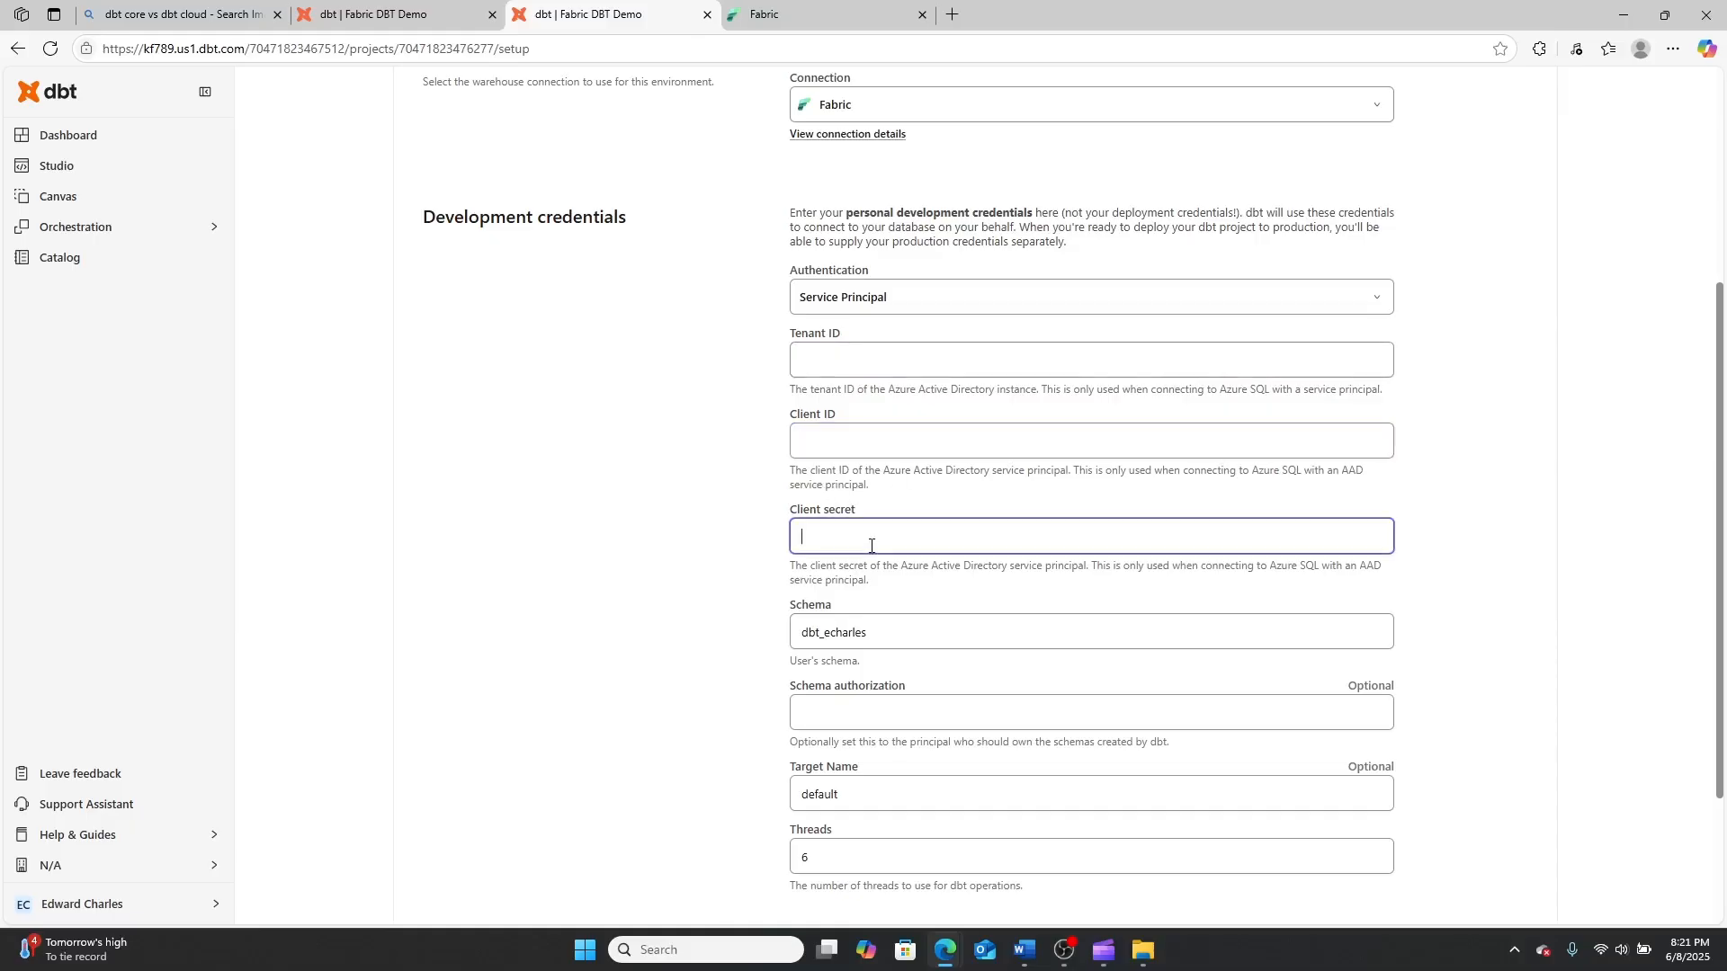
pyautogui.scroll(-2, 870, 551)
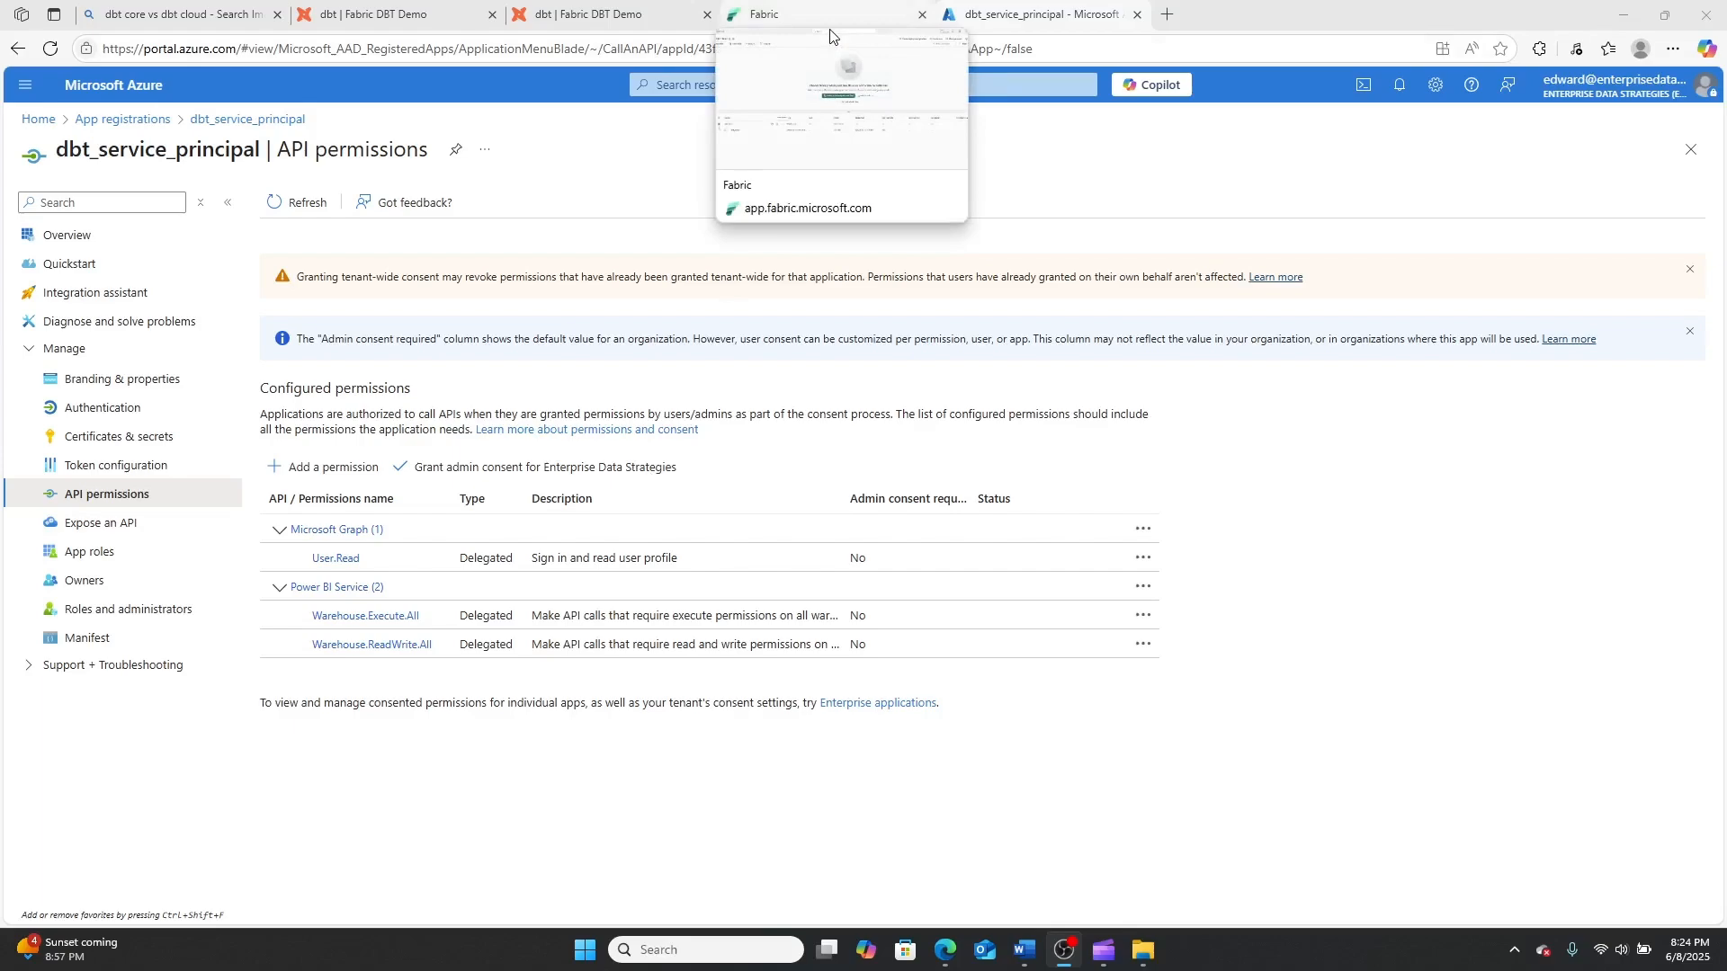
# Switch to the DBT Trial workspace in Fabric and review who has access and where the admin portal is found
pyautogui.click(831, 31)
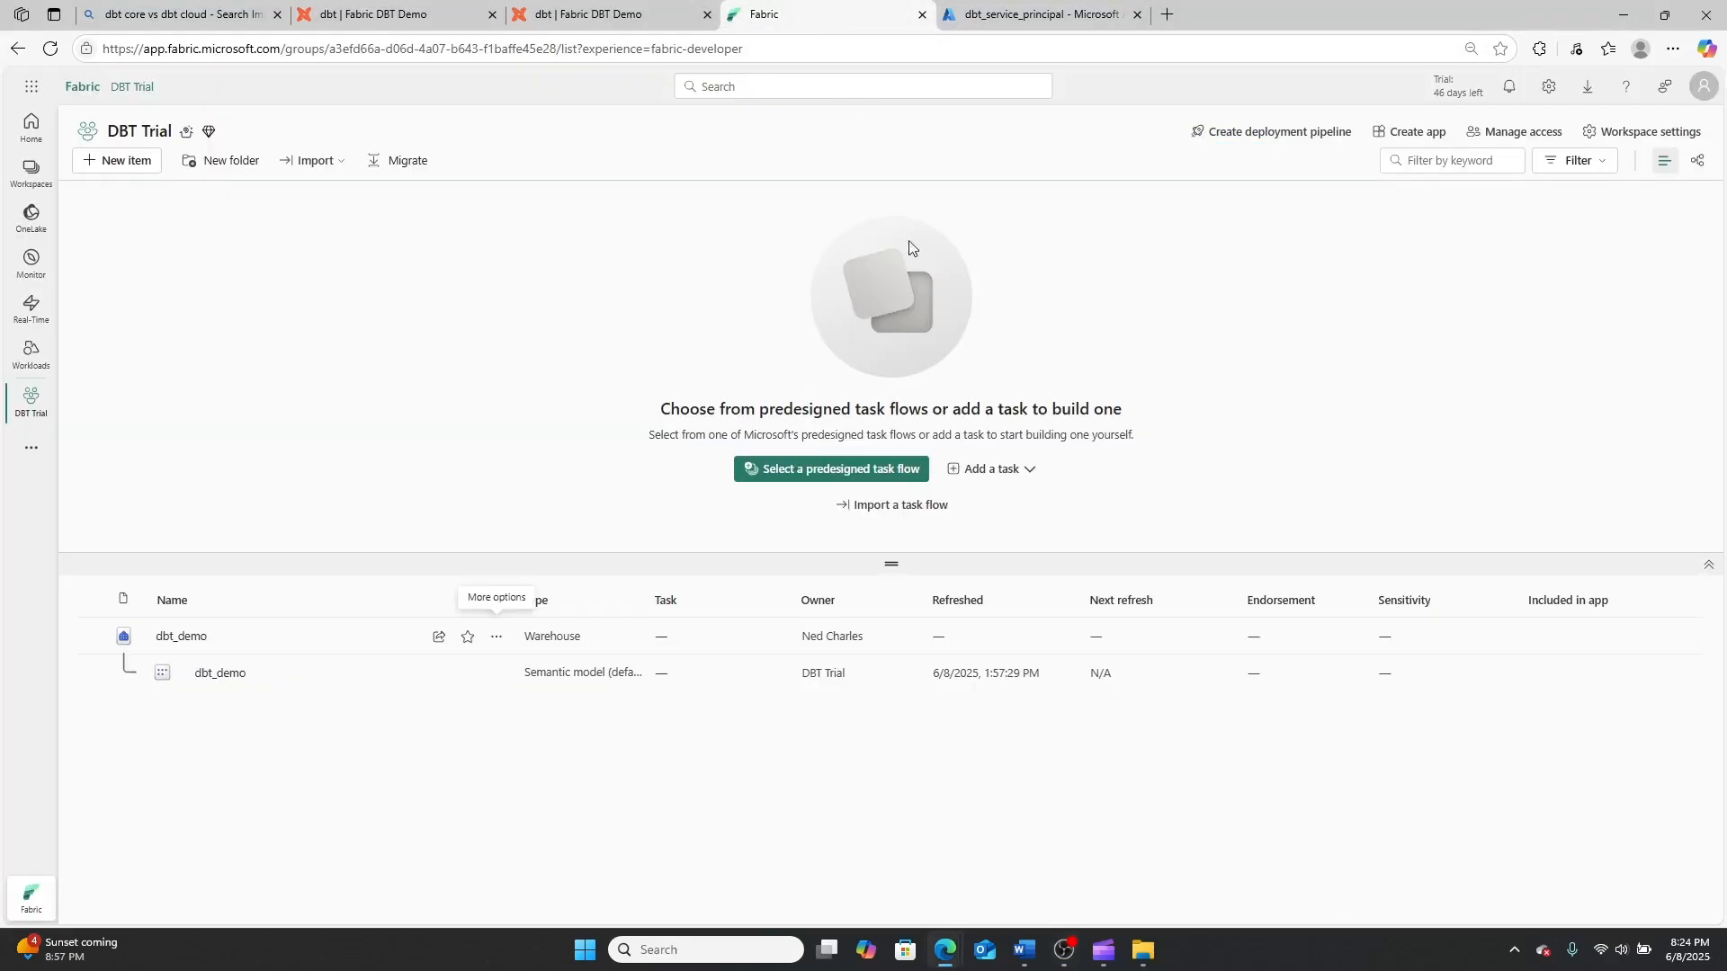
pyautogui.click(1520, 131)
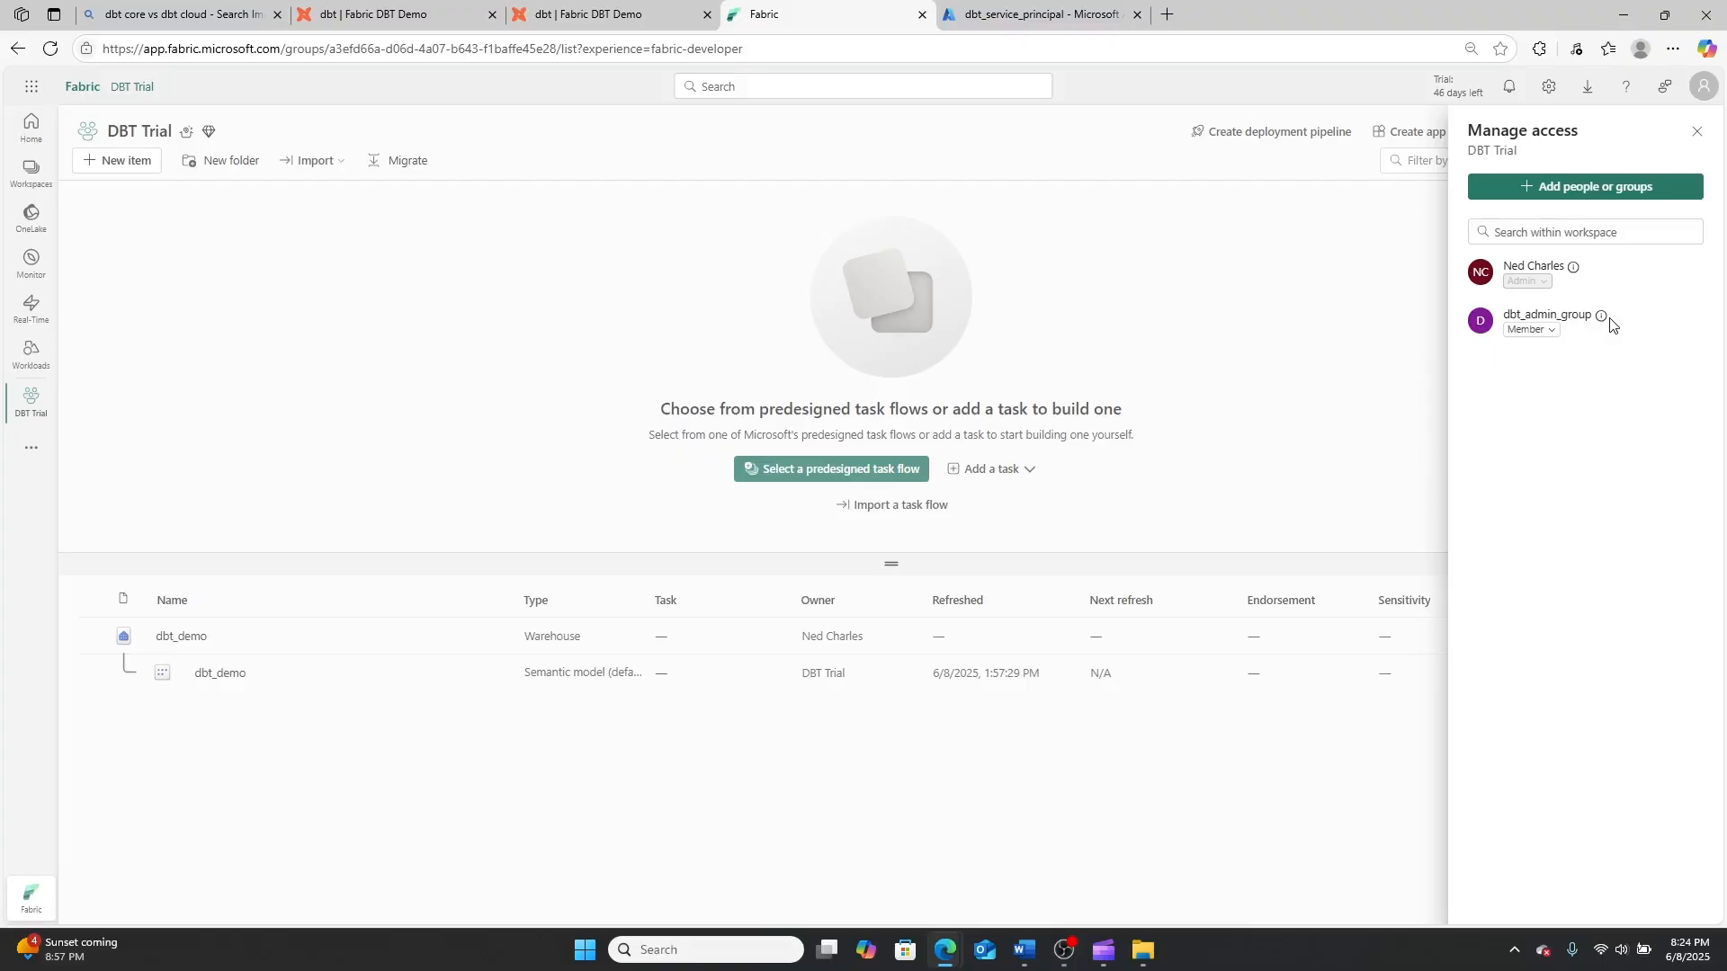
pyautogui.click(1548, 87)
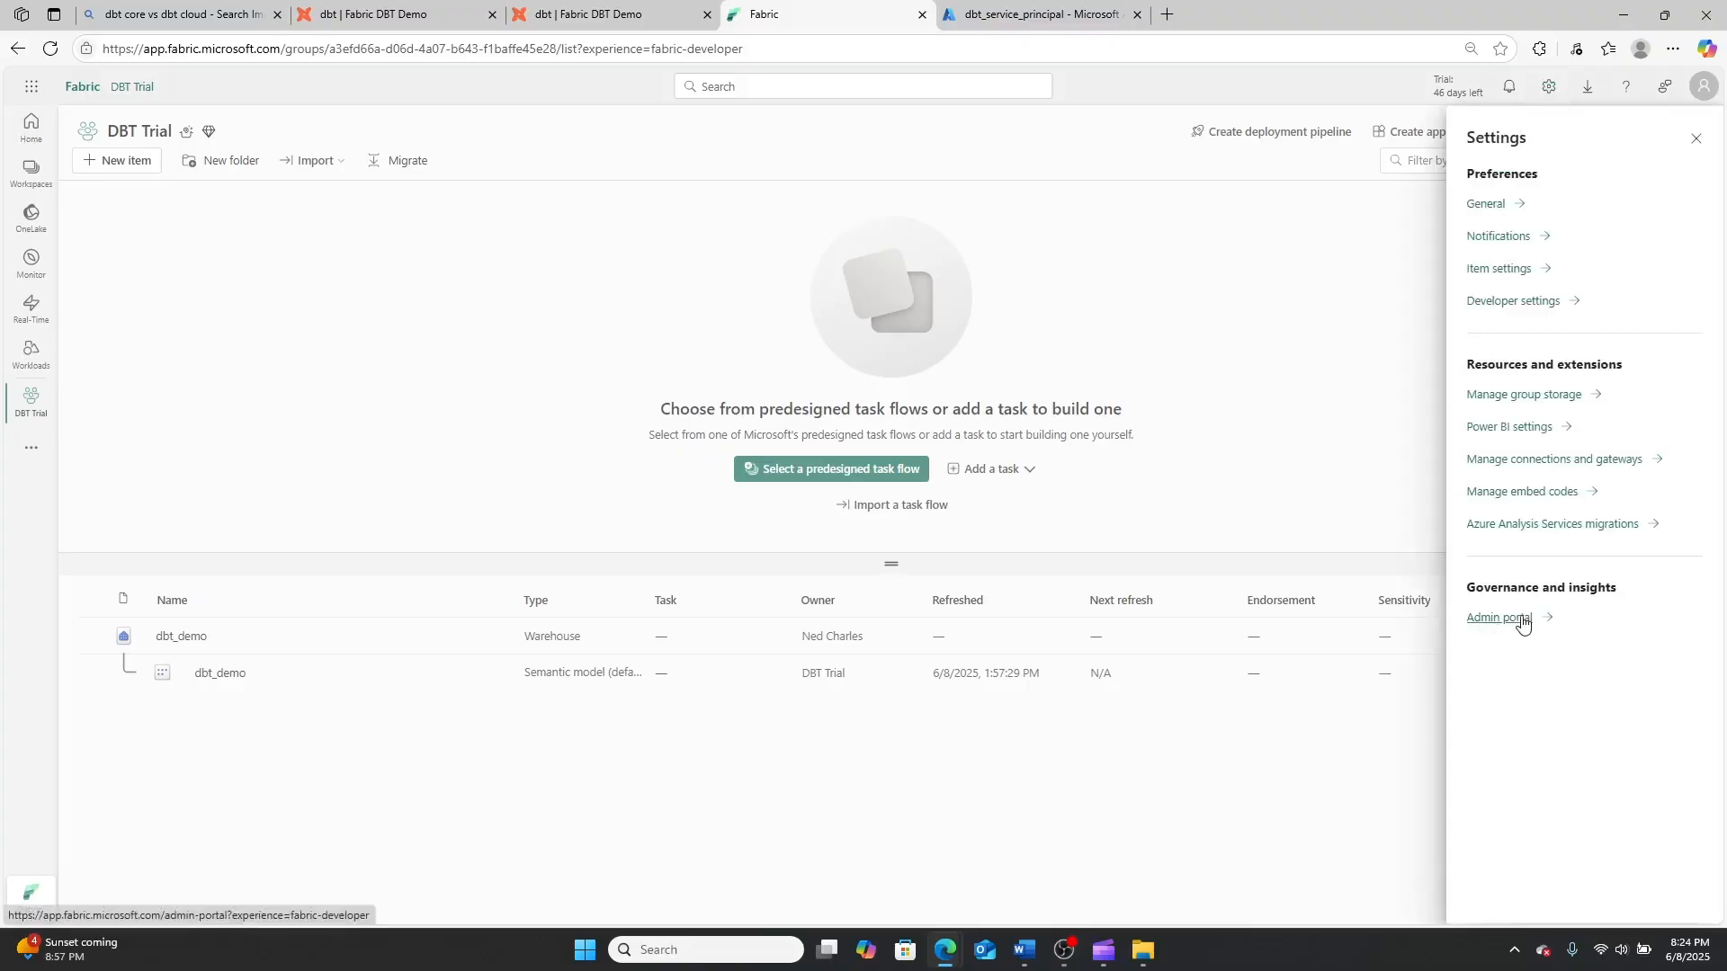
pyautogui.click(1285, 355)
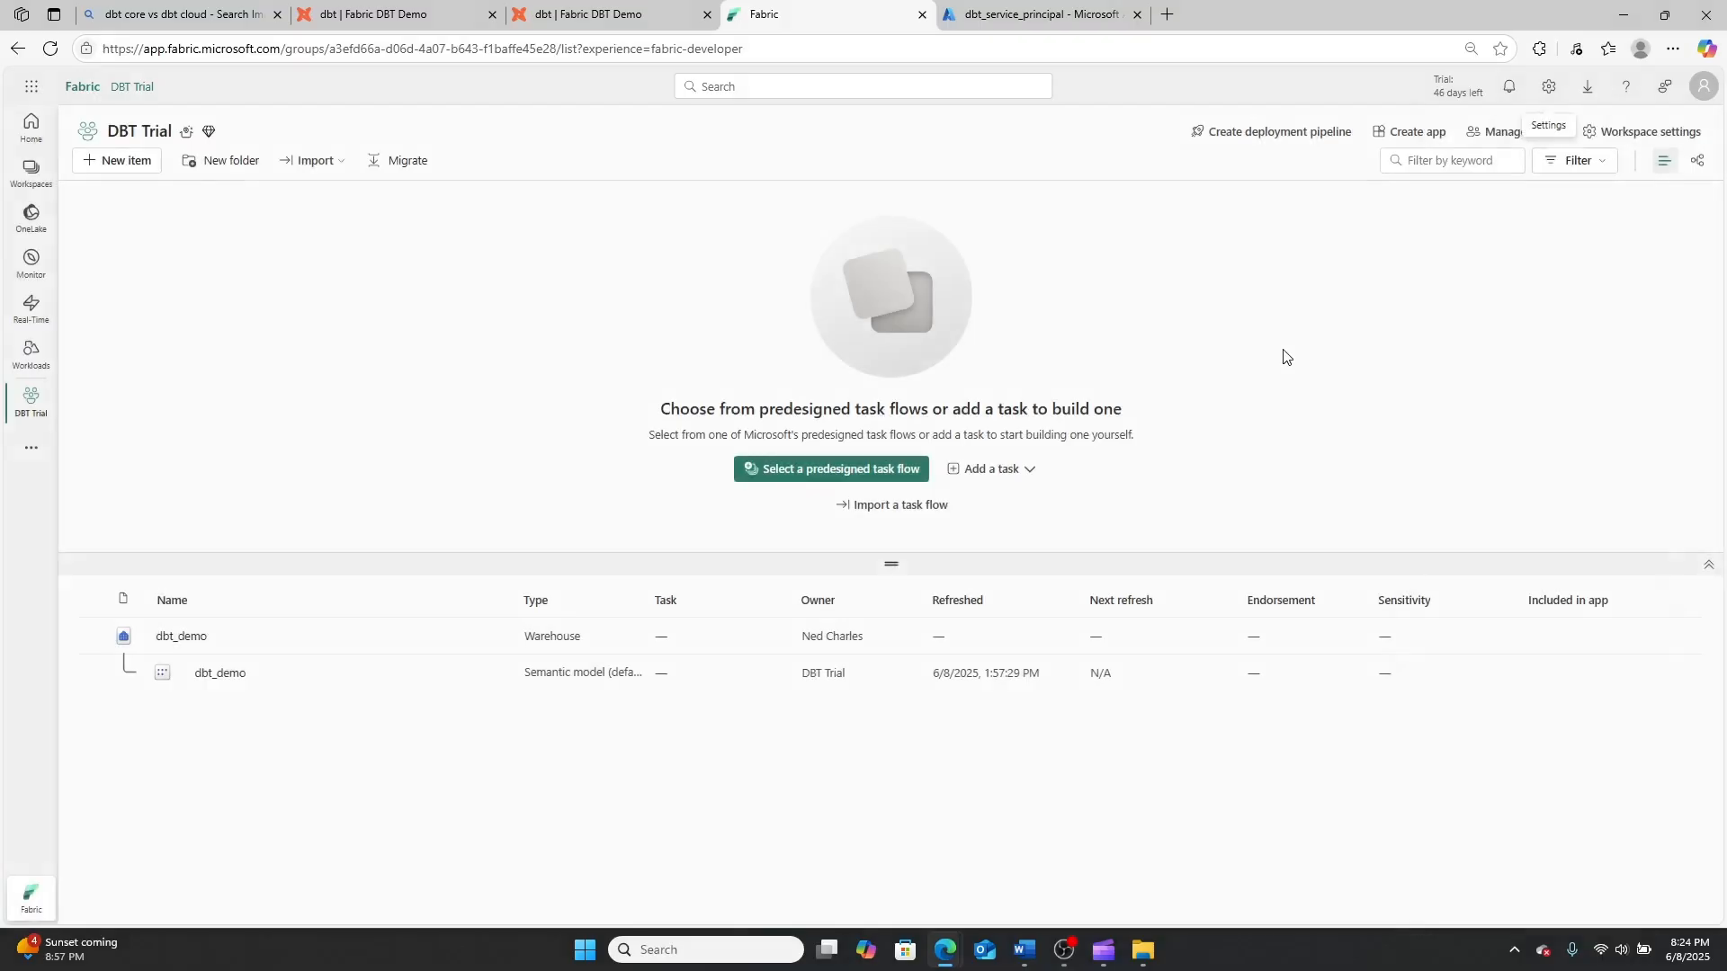
# Open the dbt_demo warehouse and create a SQL query containing GRANT CONNECT TO [dbt_service_principal]
pyautogui.click(186, 640)
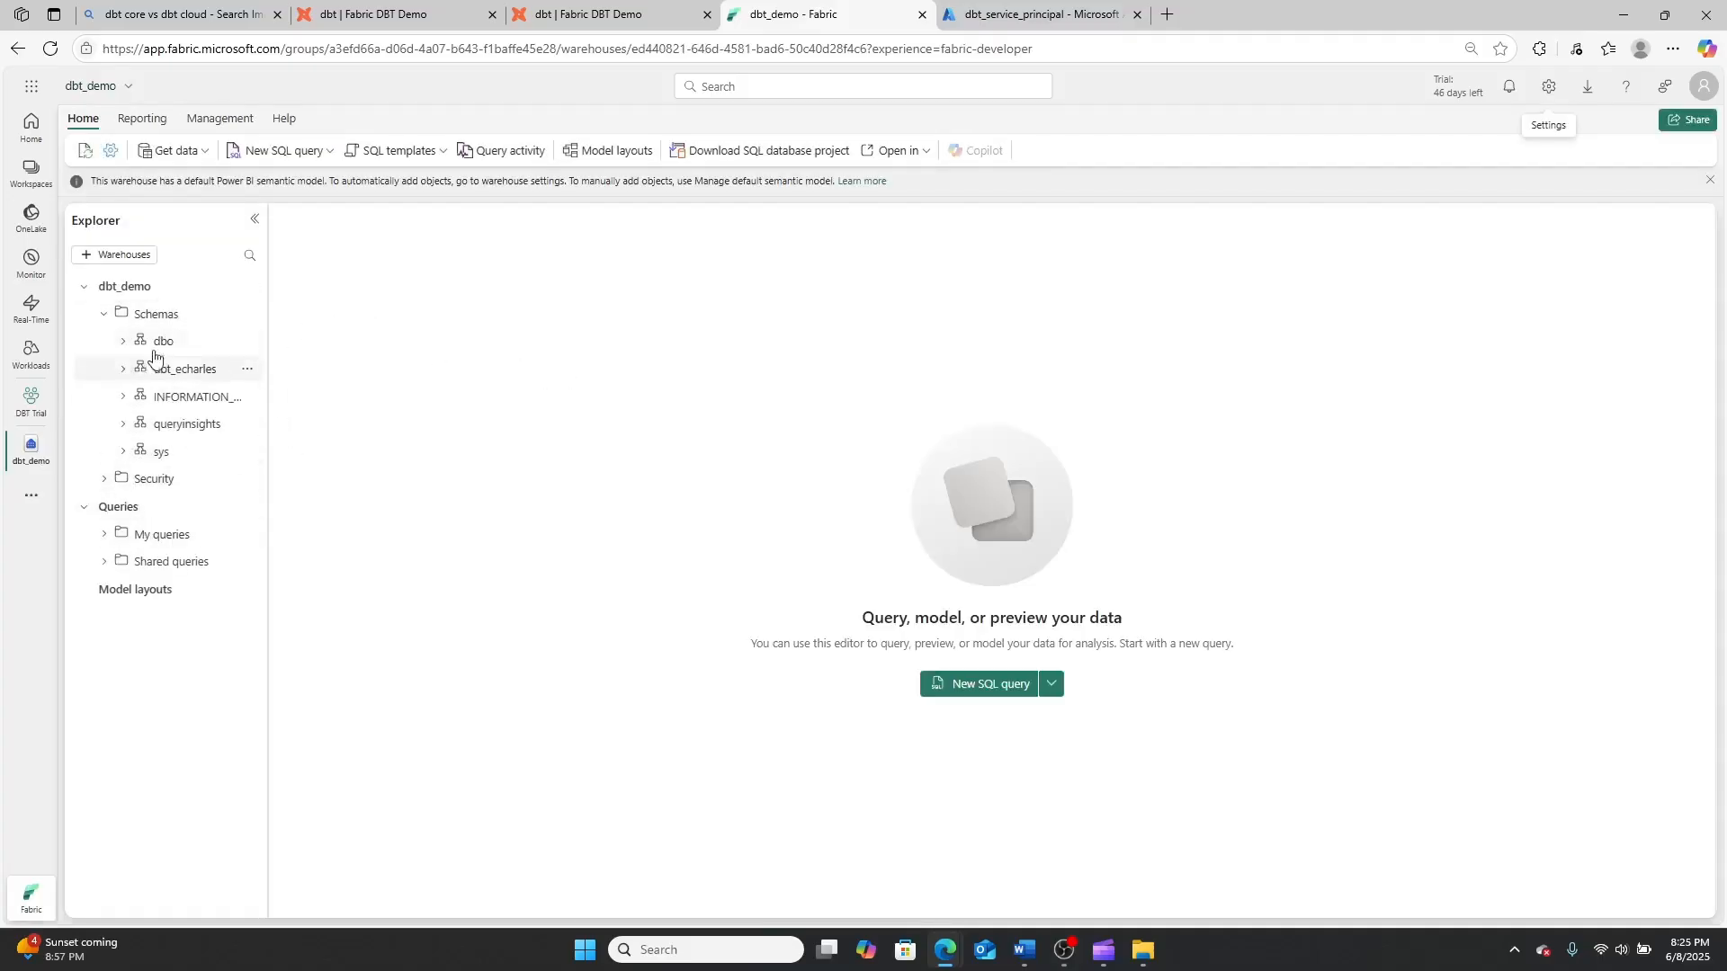
pyautogui.click(105, 562)
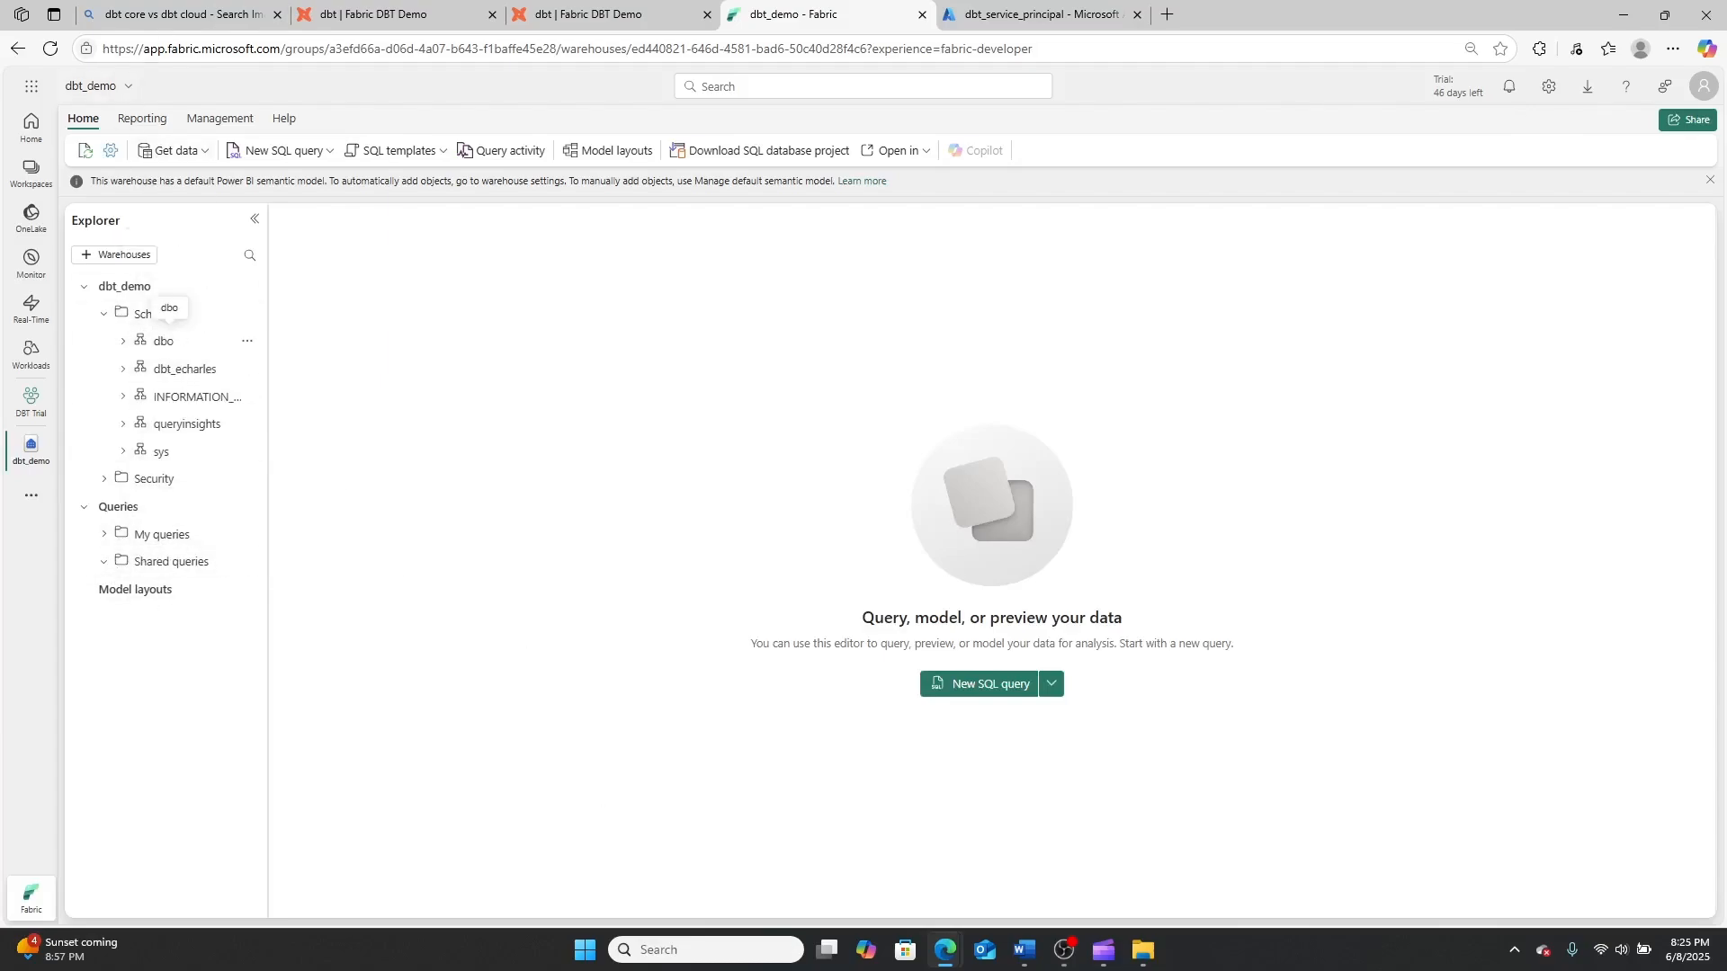
pyautogui.hotkey('alt', 'Tab')
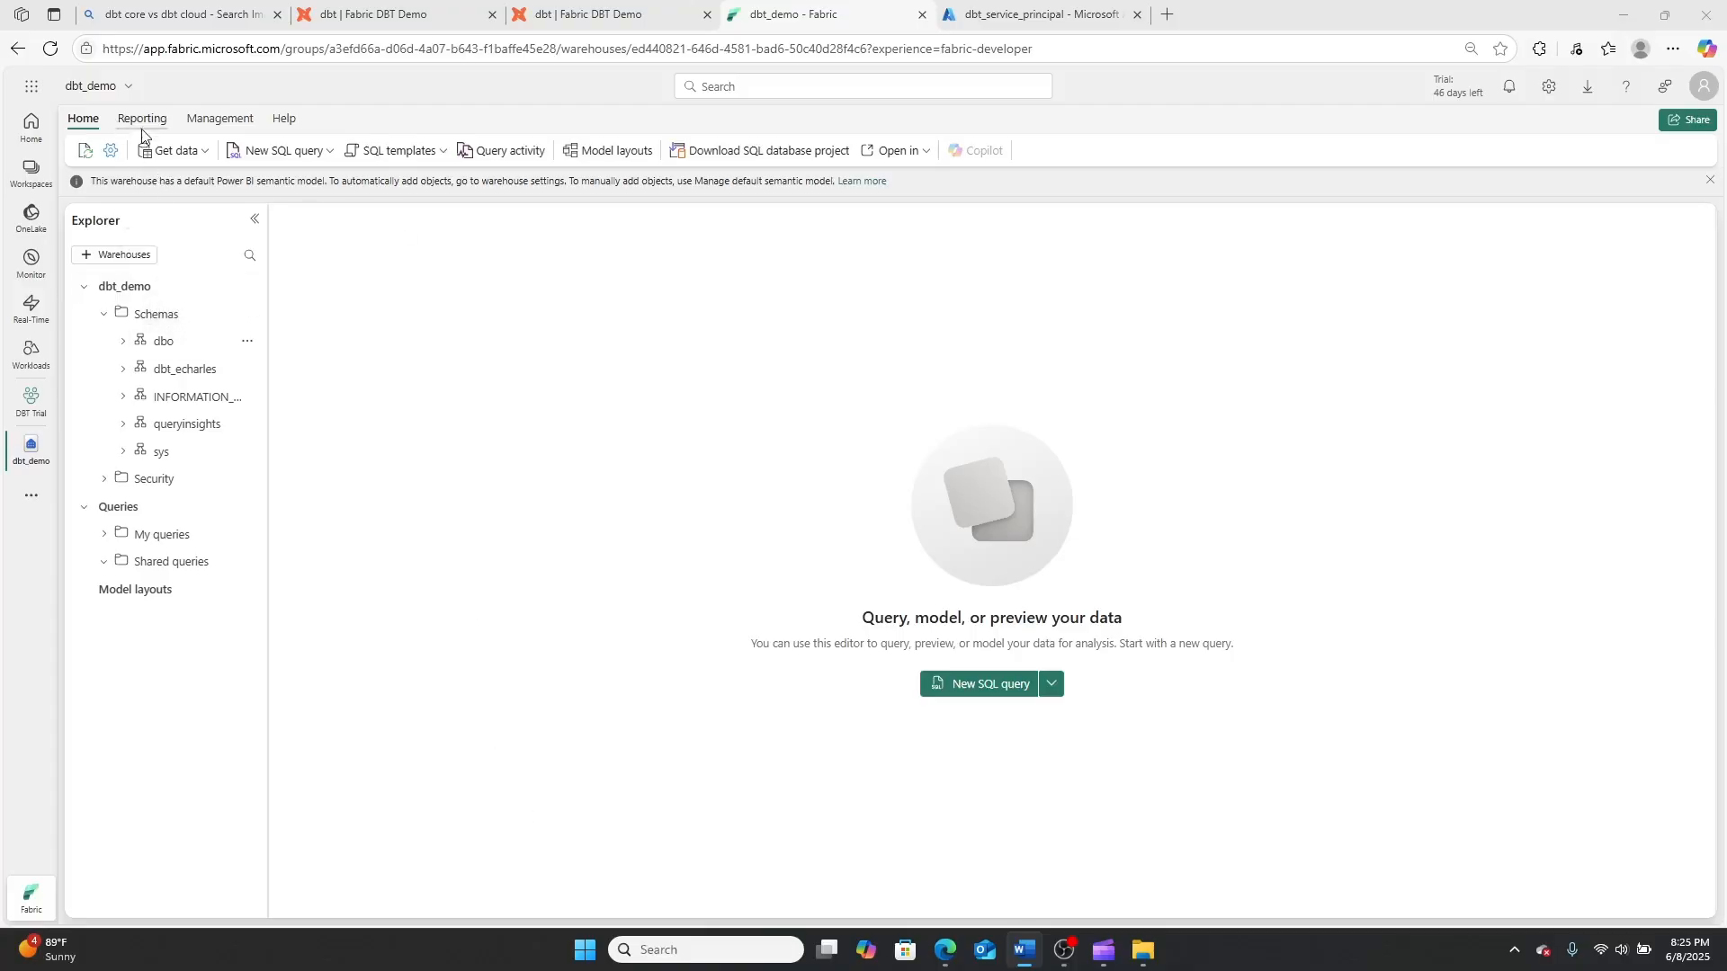
pyautogui.click(289, 153)
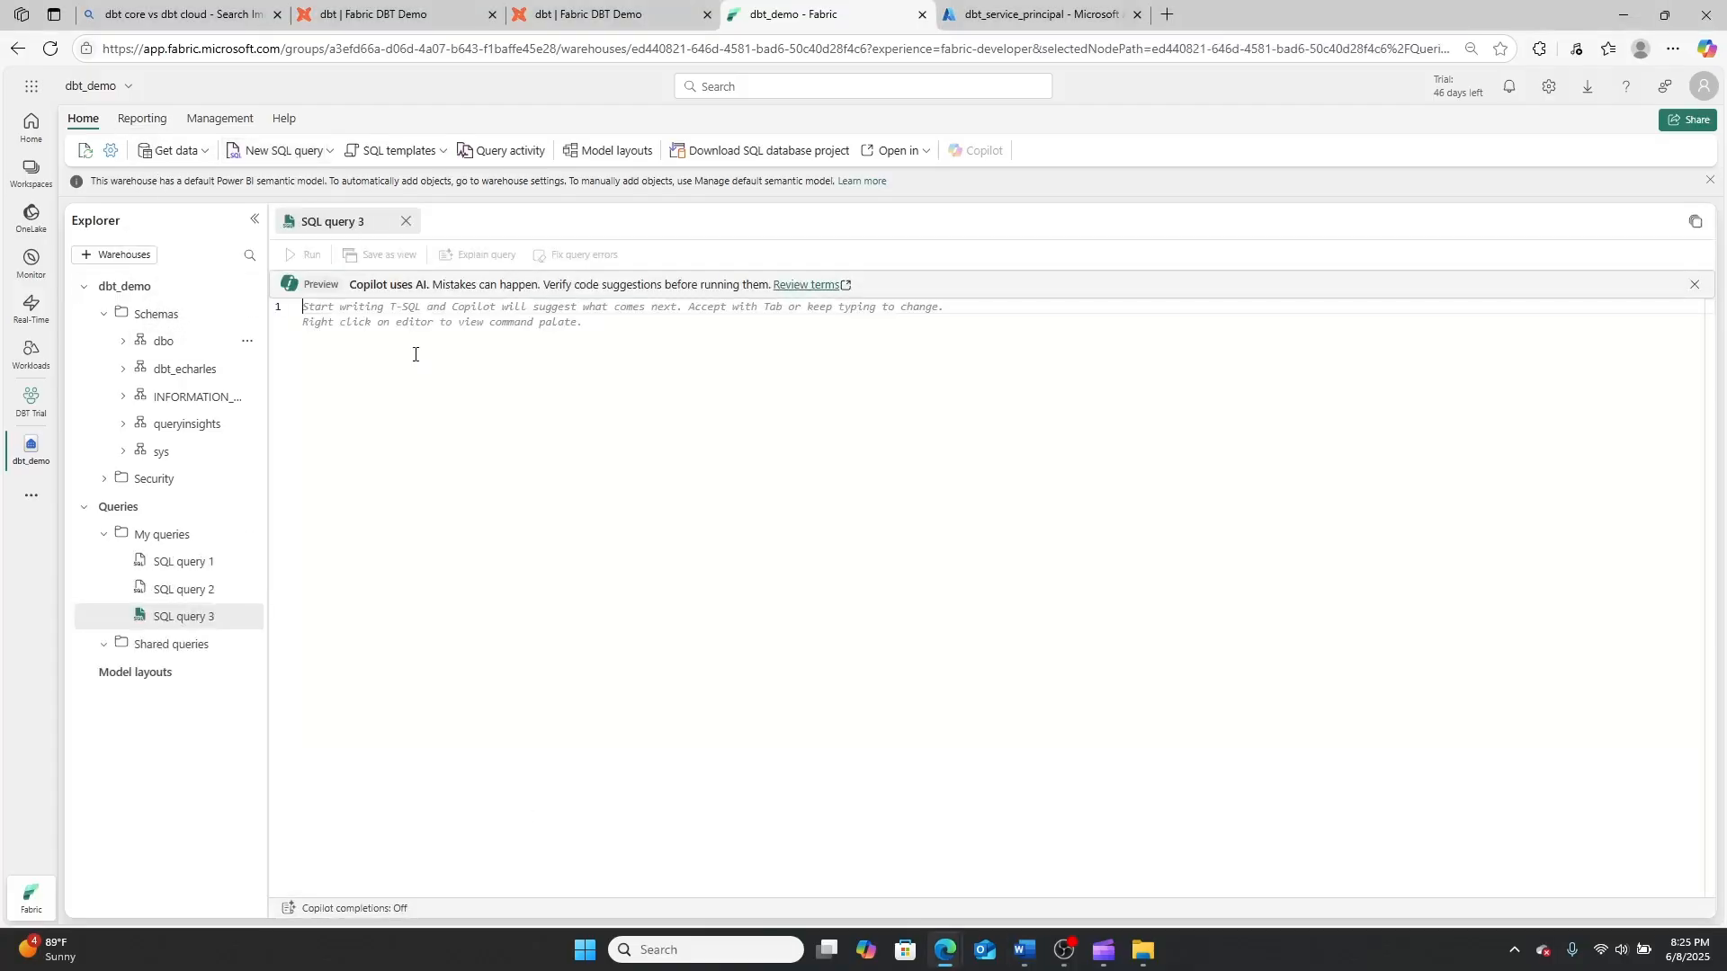
pyautogui.write('GRANT CONNECT TO [dbt_service_principal]')
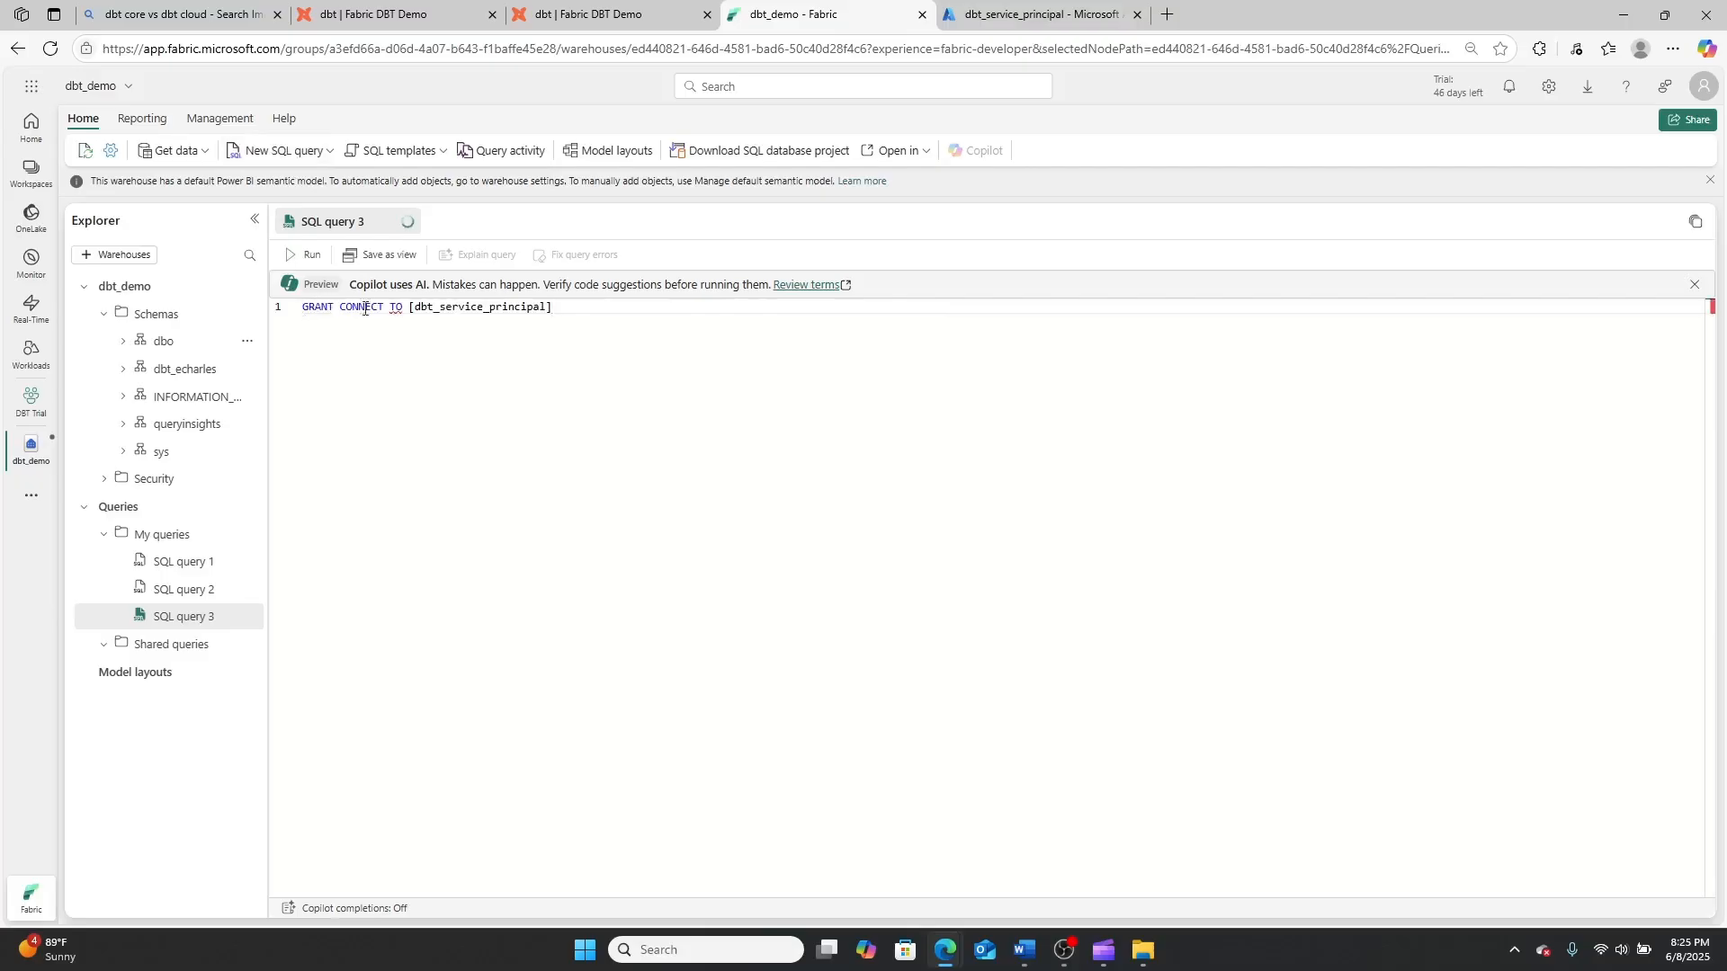
pyautogui.click(366, 309)
pyautogui.click(391, 310)
pyautogui.moveTo(413, 308); pyautogui.dragTo(542, 315)
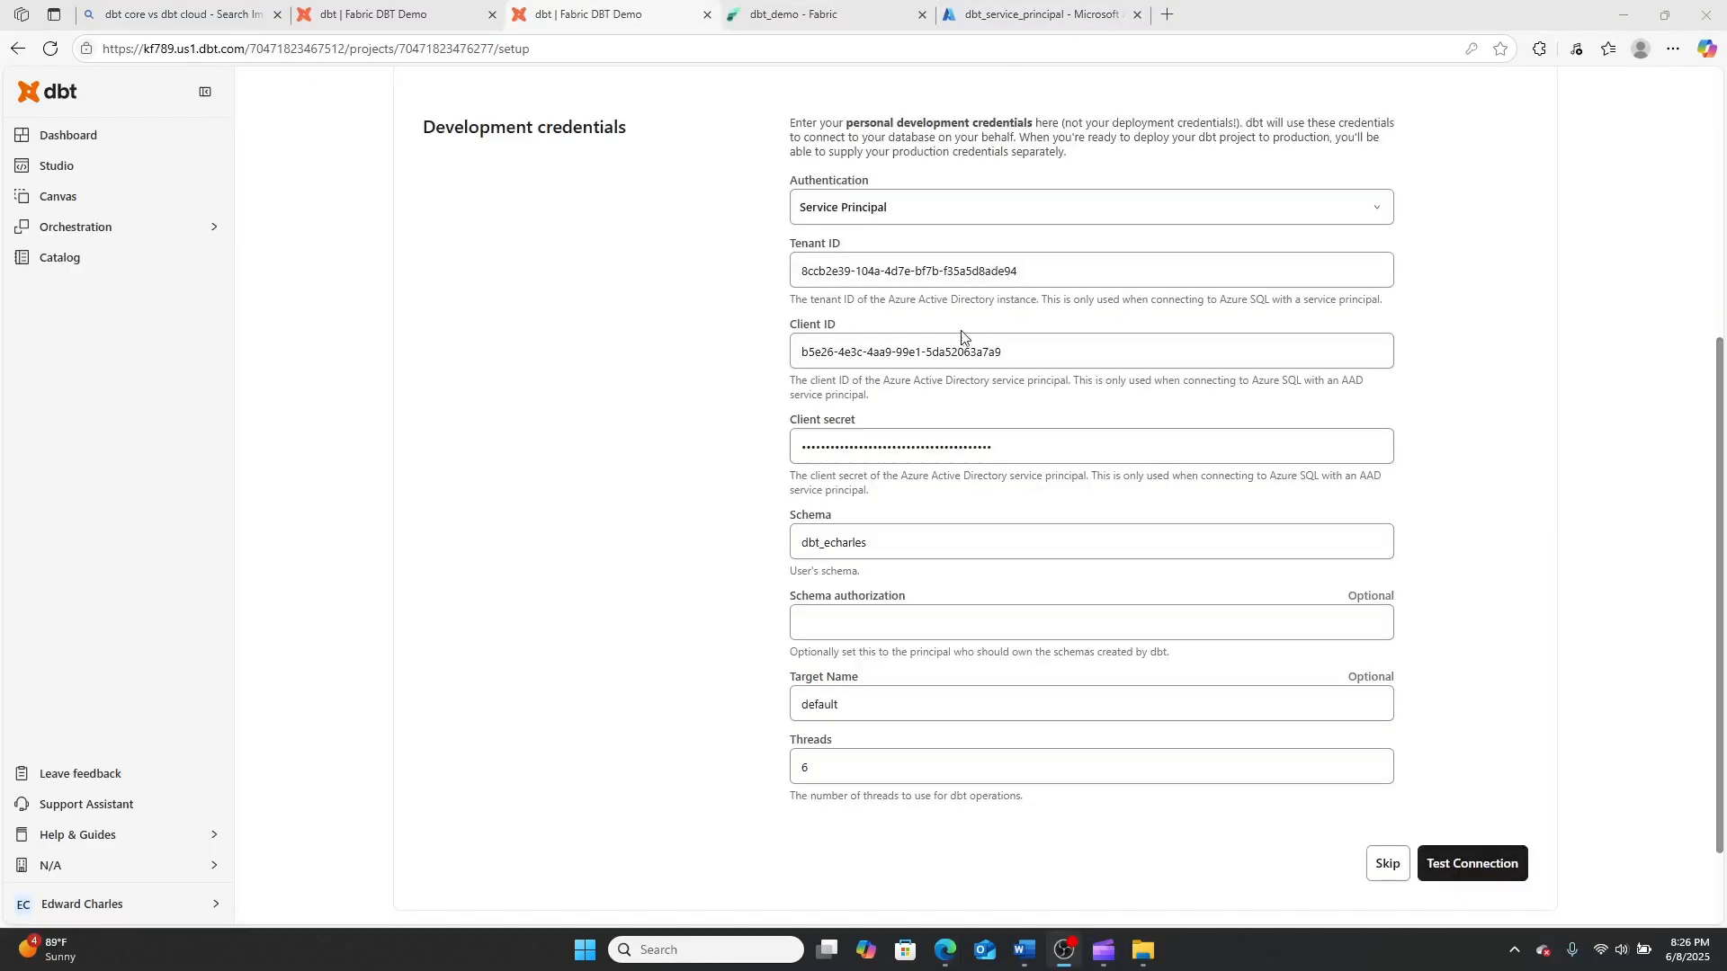
# Review the tenant ID, client ID and schema entries in the dbt development credentials
pyautogui.click(854, 270)
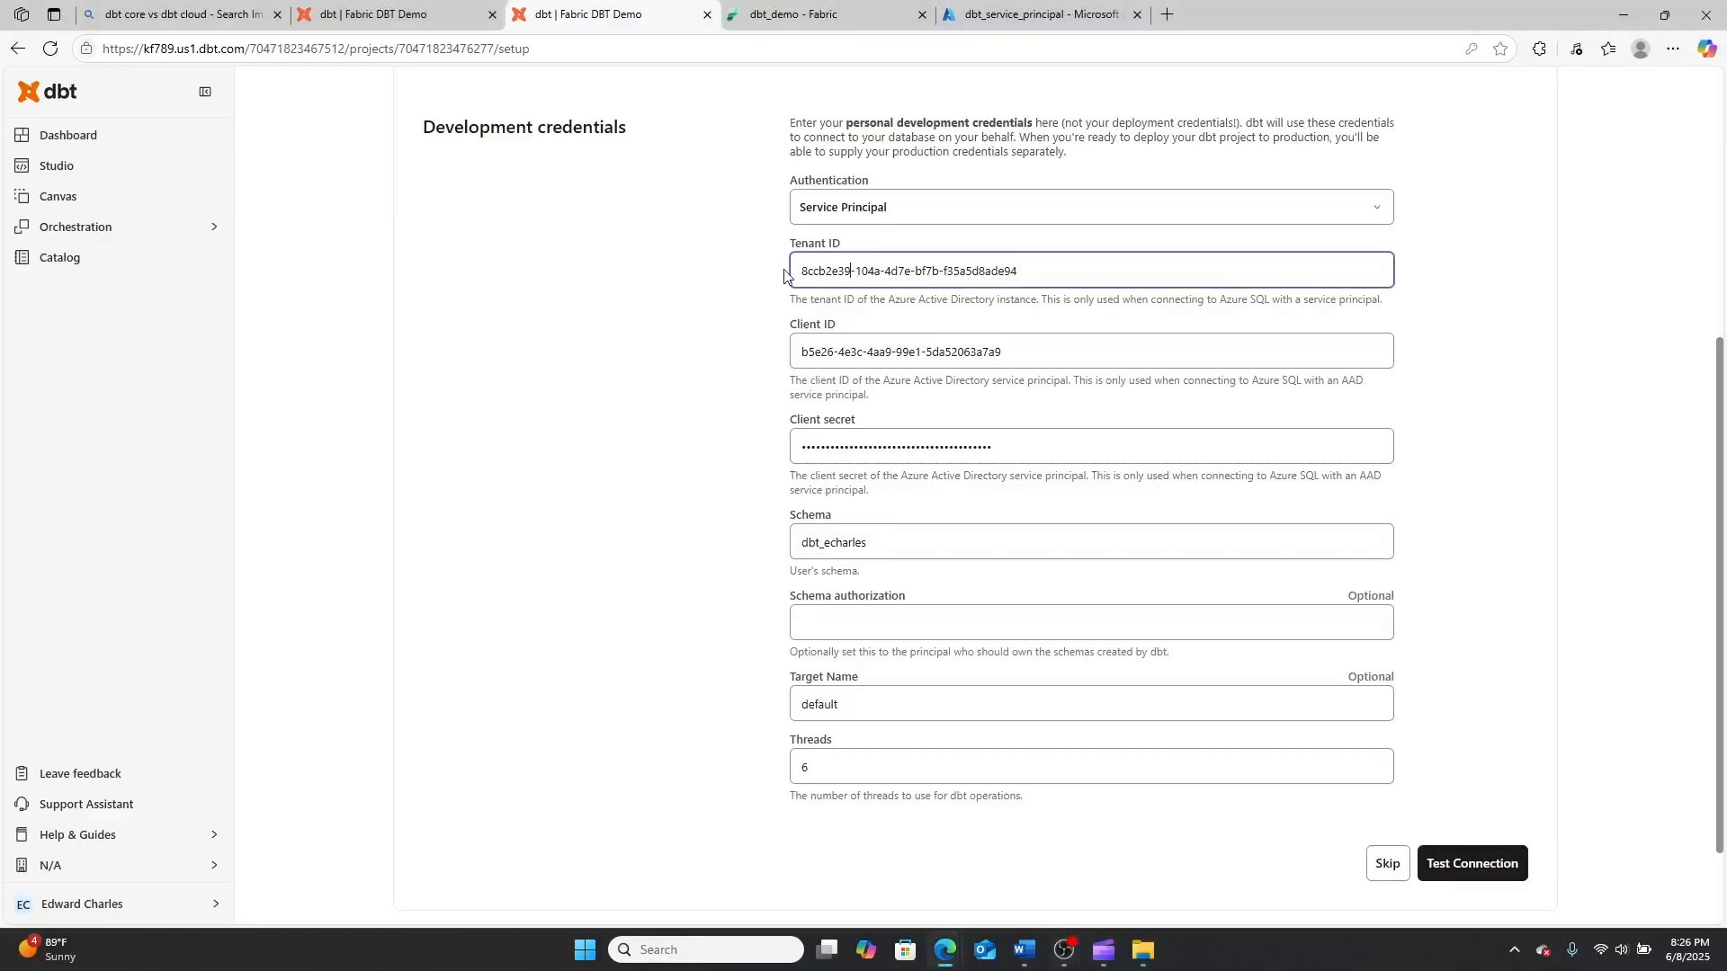
pyautogui.click(924, 350)
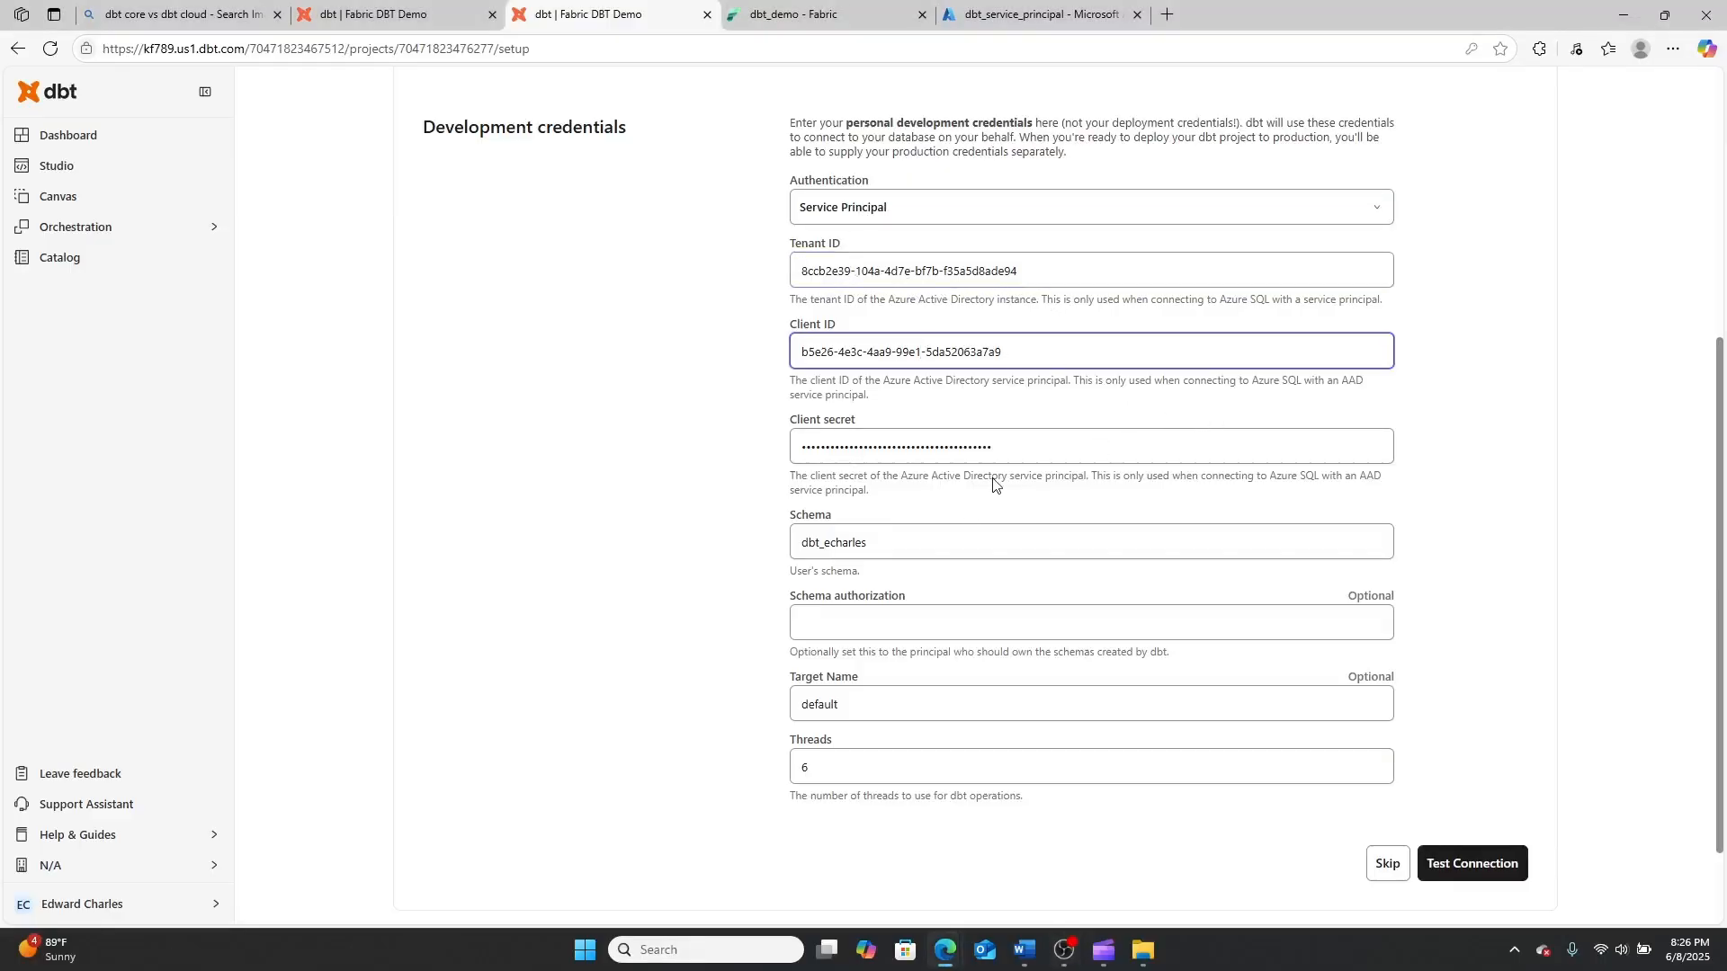
pyautogui.moveTo(891, 544); pyautogui.dragTo(757, 547)
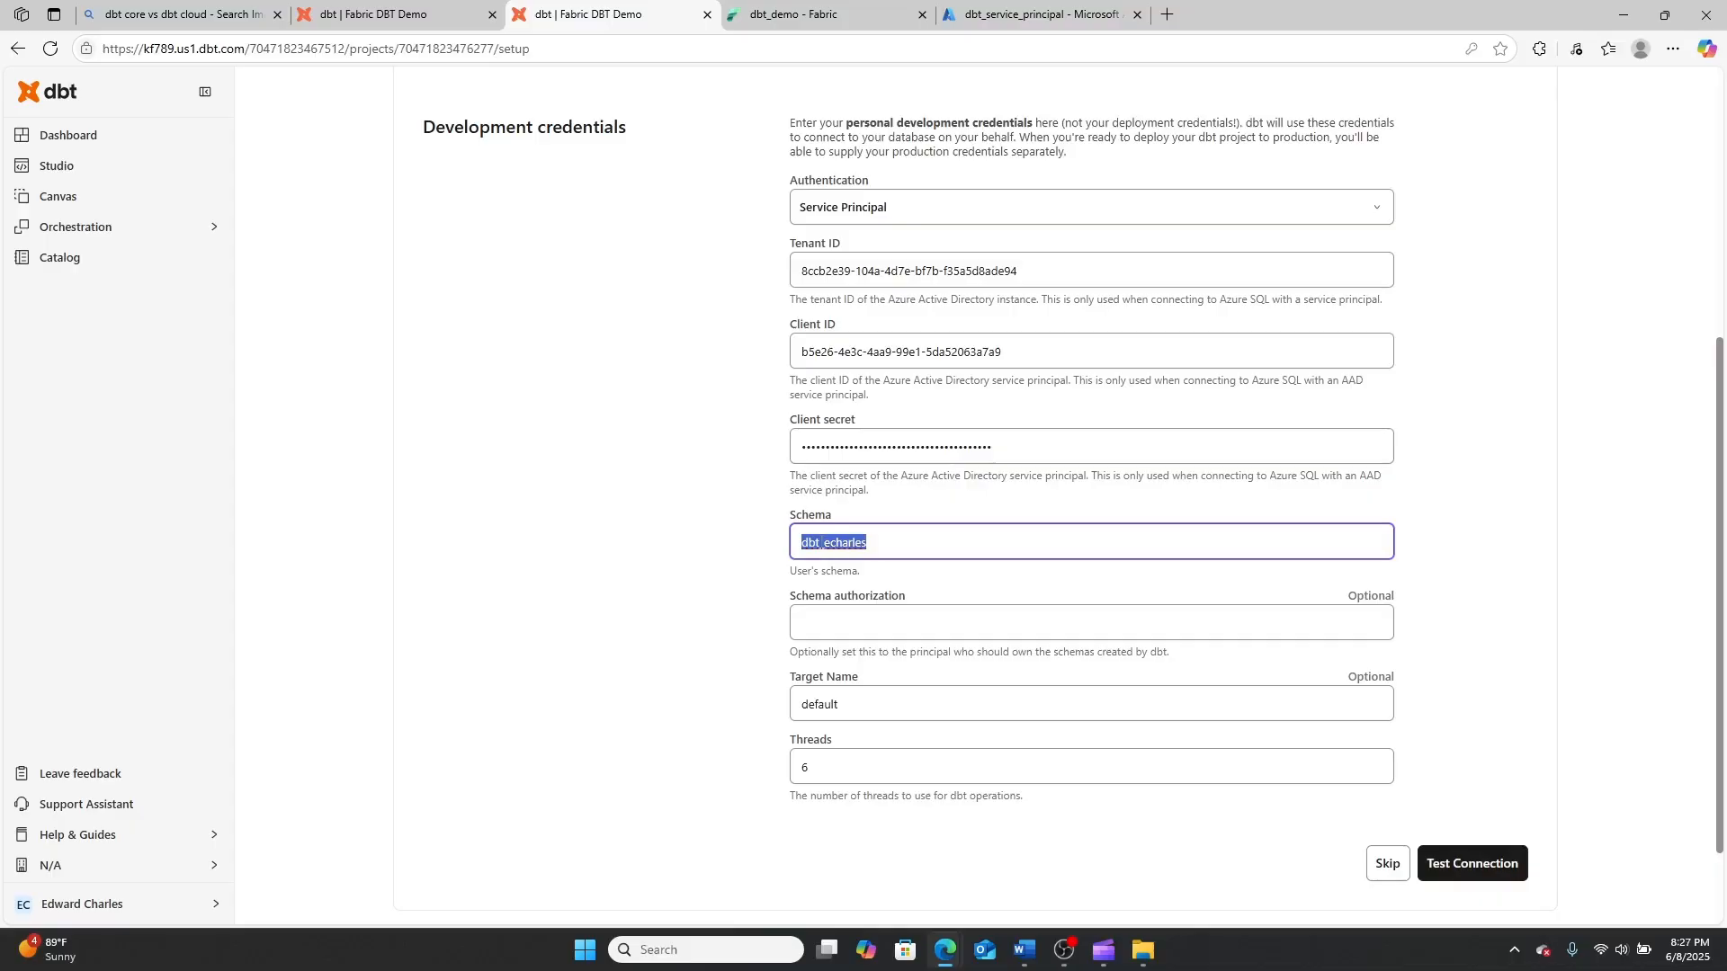
# Switch to the dbt_demo warehouse in Fabric, expand the user's development schema to examine its contents, and return to the dbt project setup
pyautogui.click(848, 14)
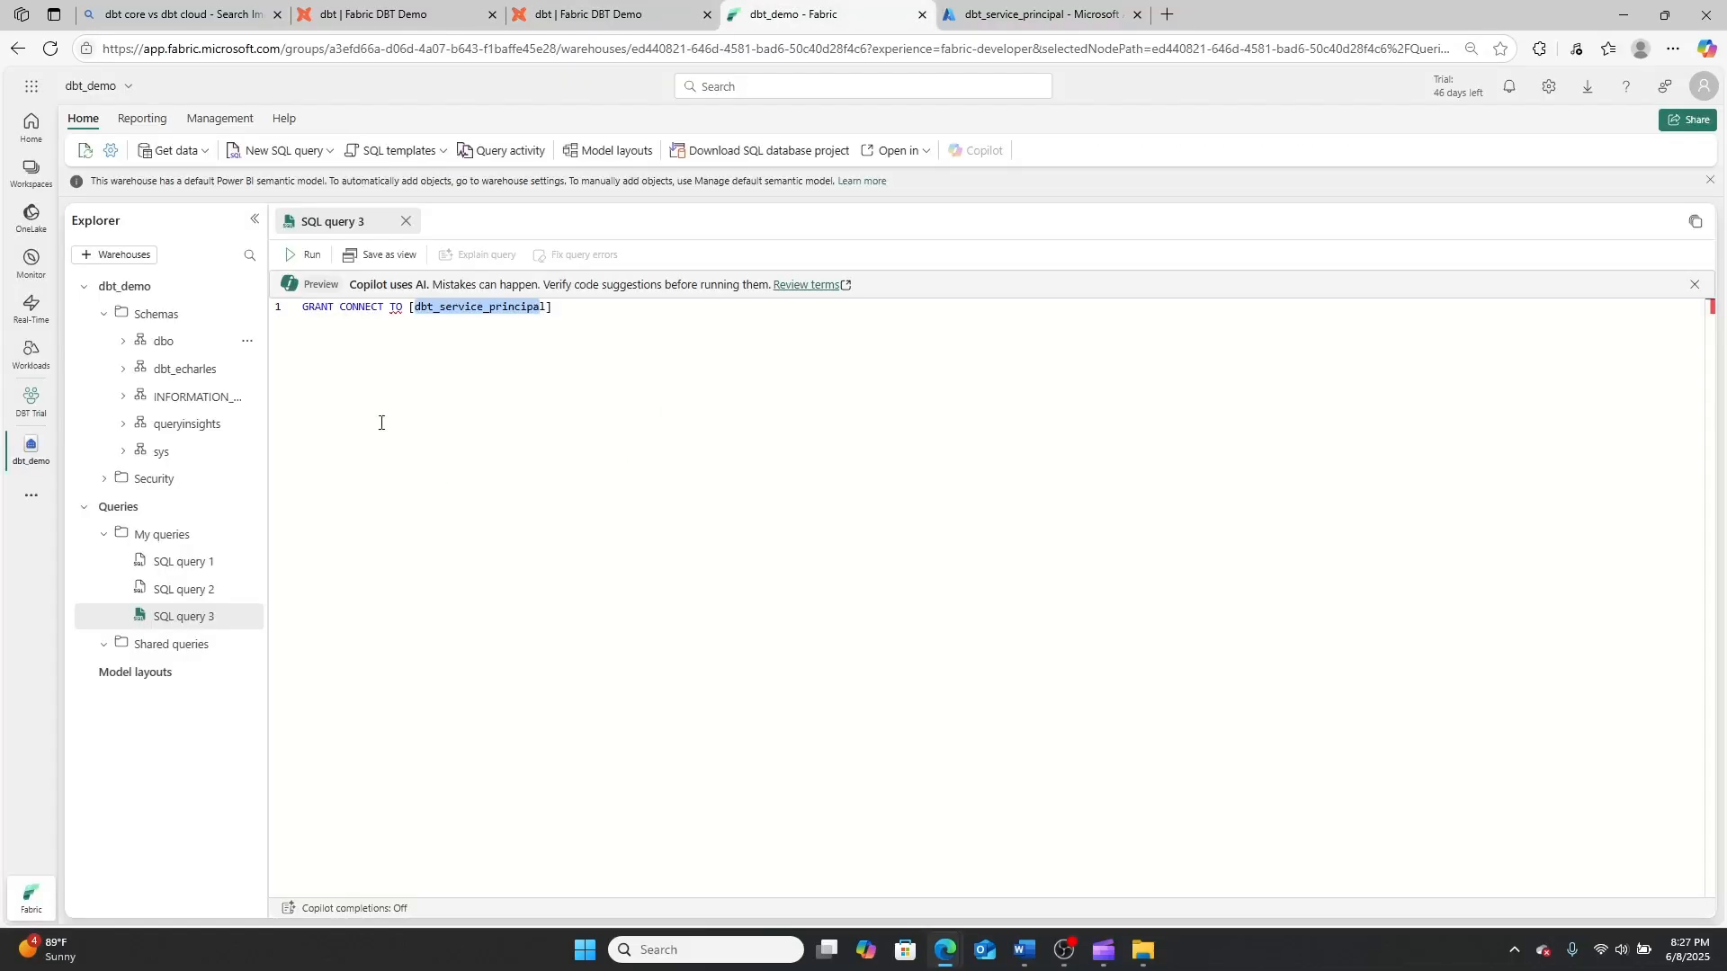
pyautogui.click(119, 371)
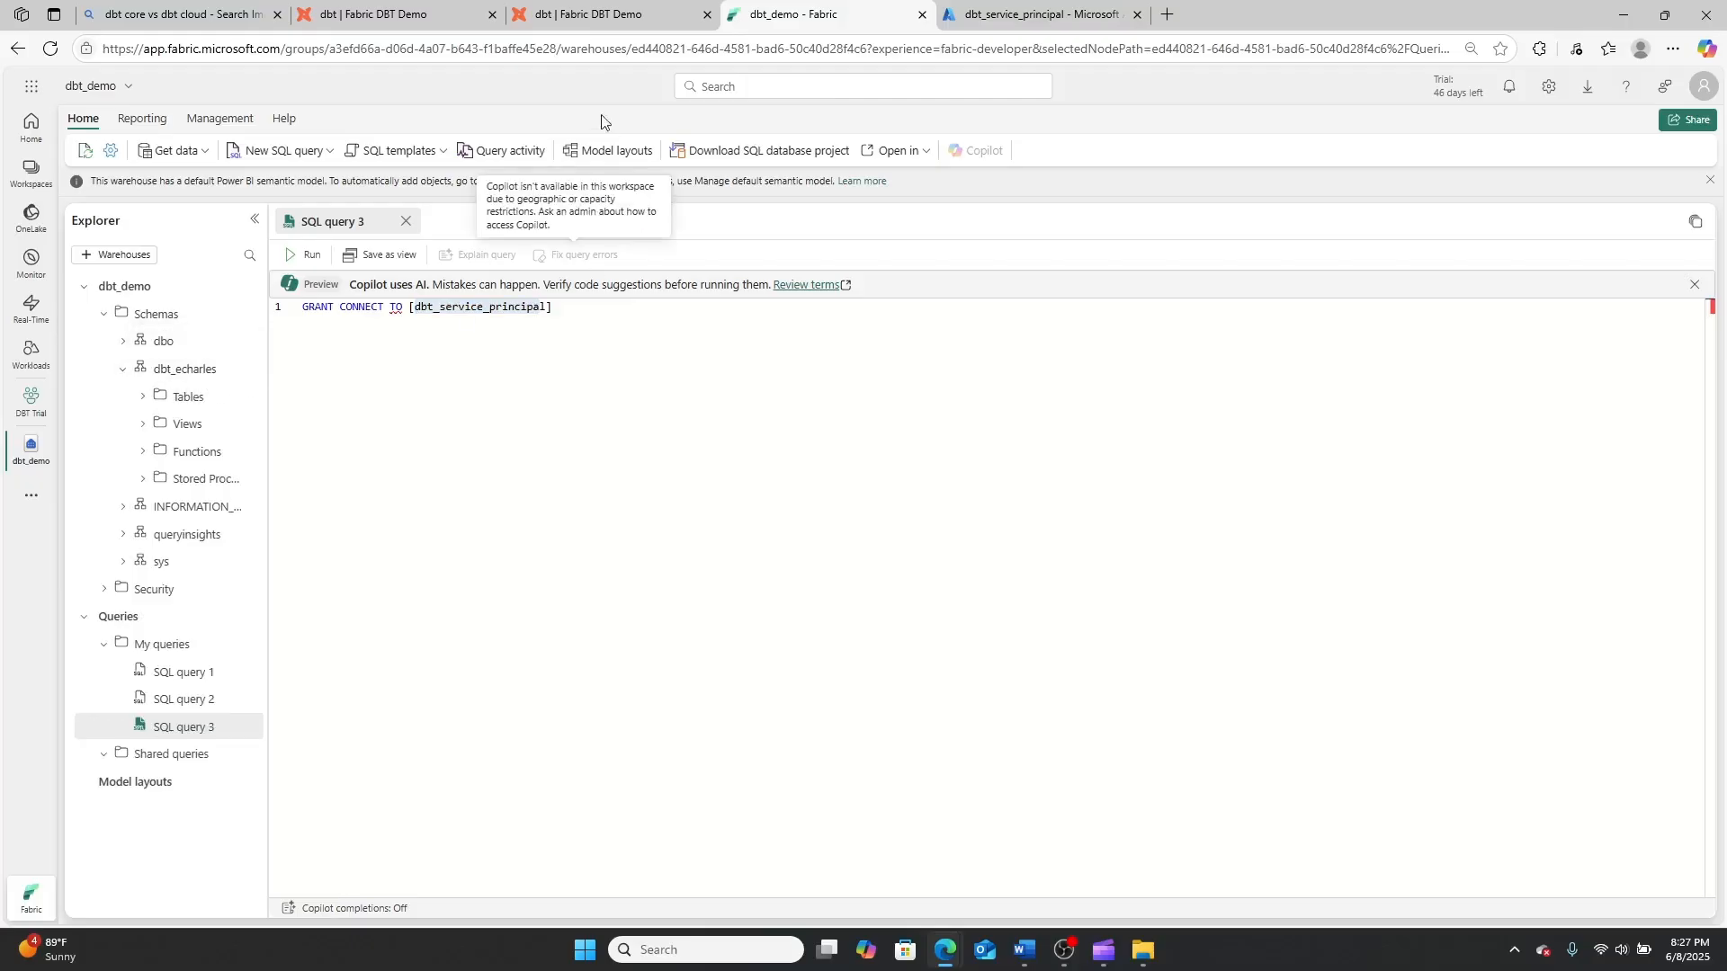
pyautogui.click(585, 15)
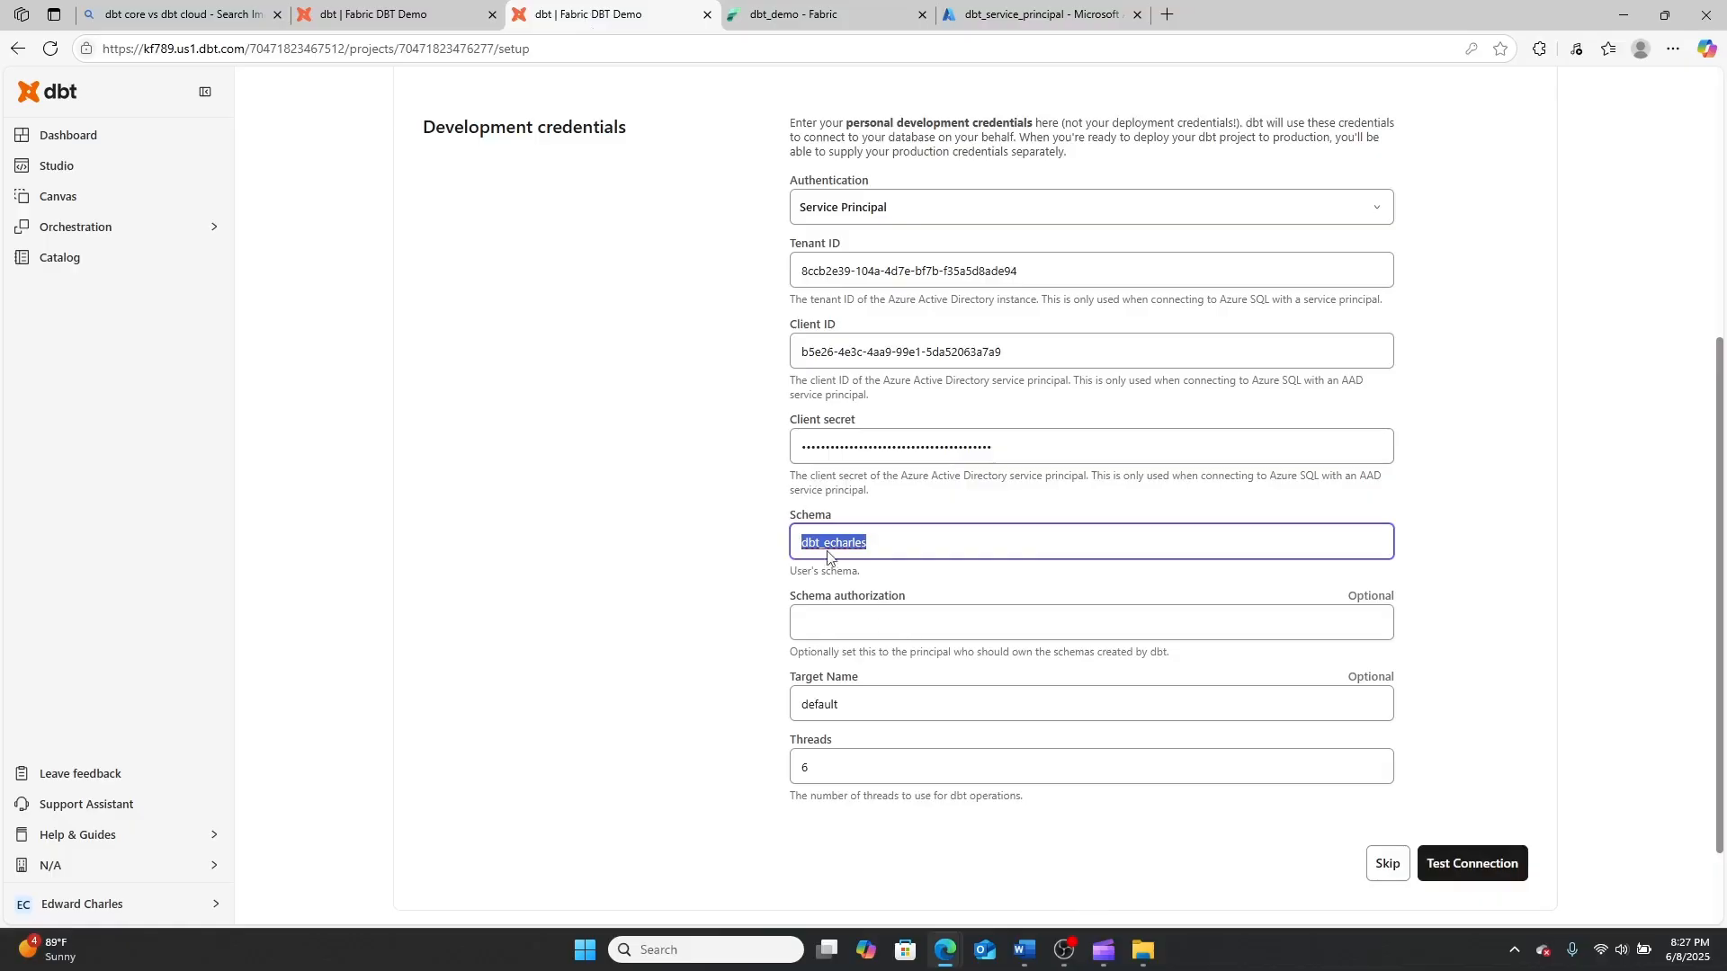
# Test the warehouse connection with the service principal credentials and save the development environment configuration
pyautogui.click(1491, 869)
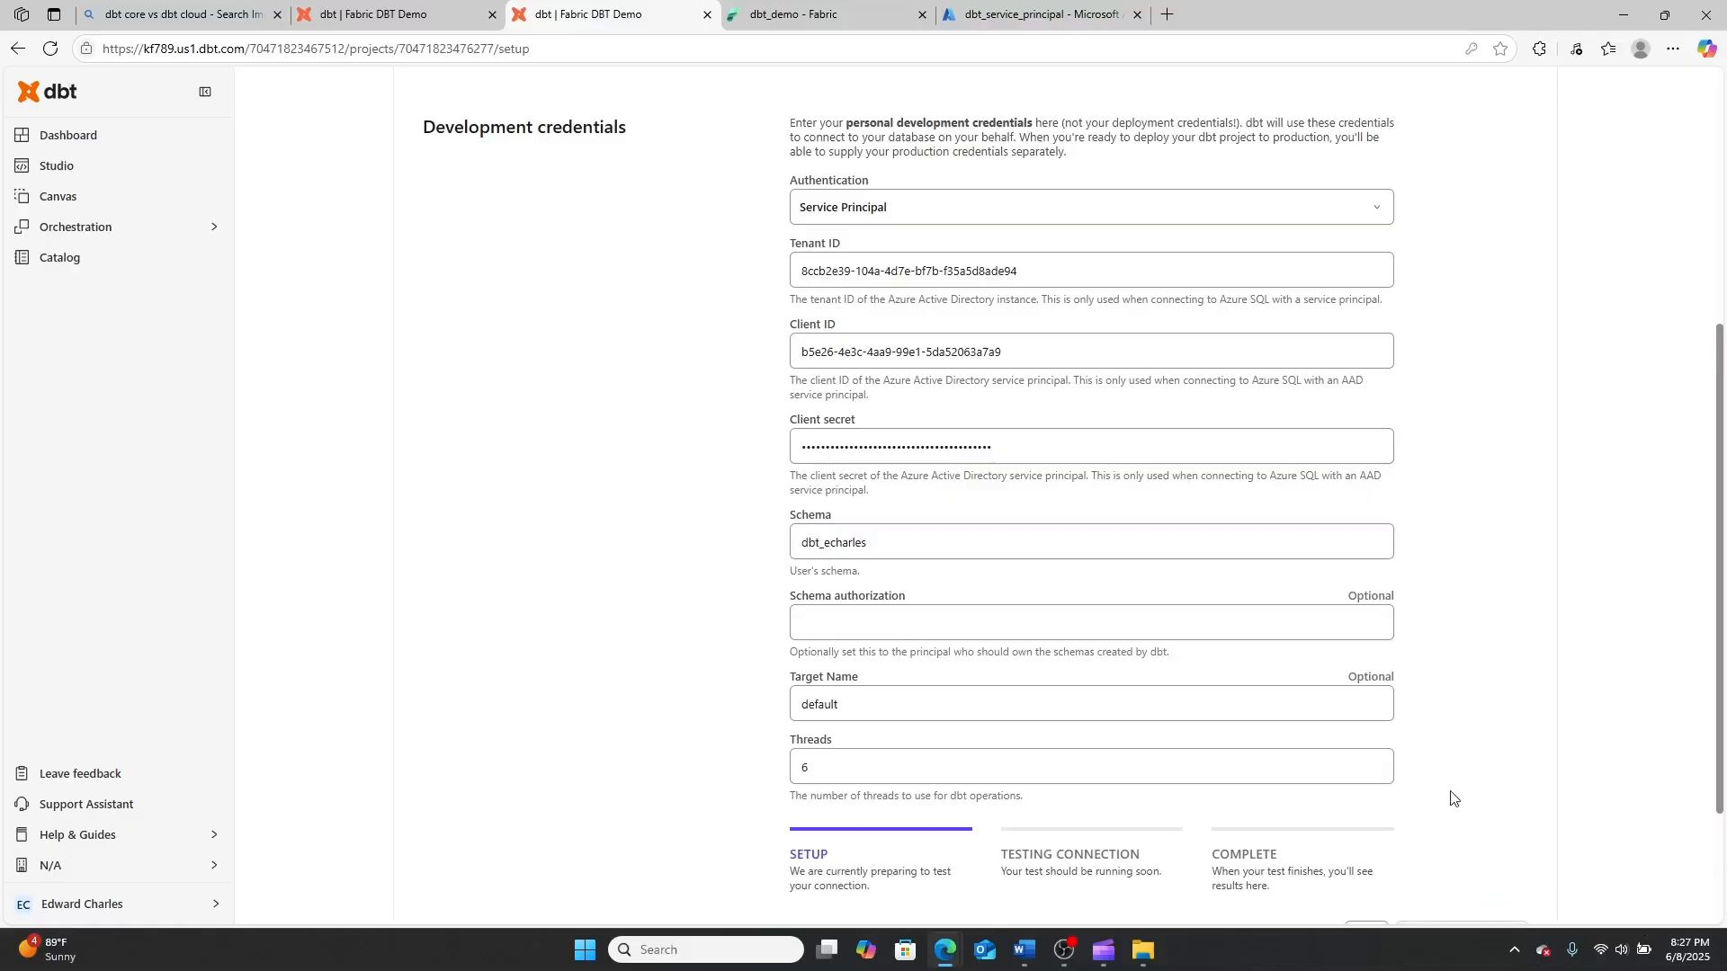
pyautogui.scroll(-3, 1452, 797)
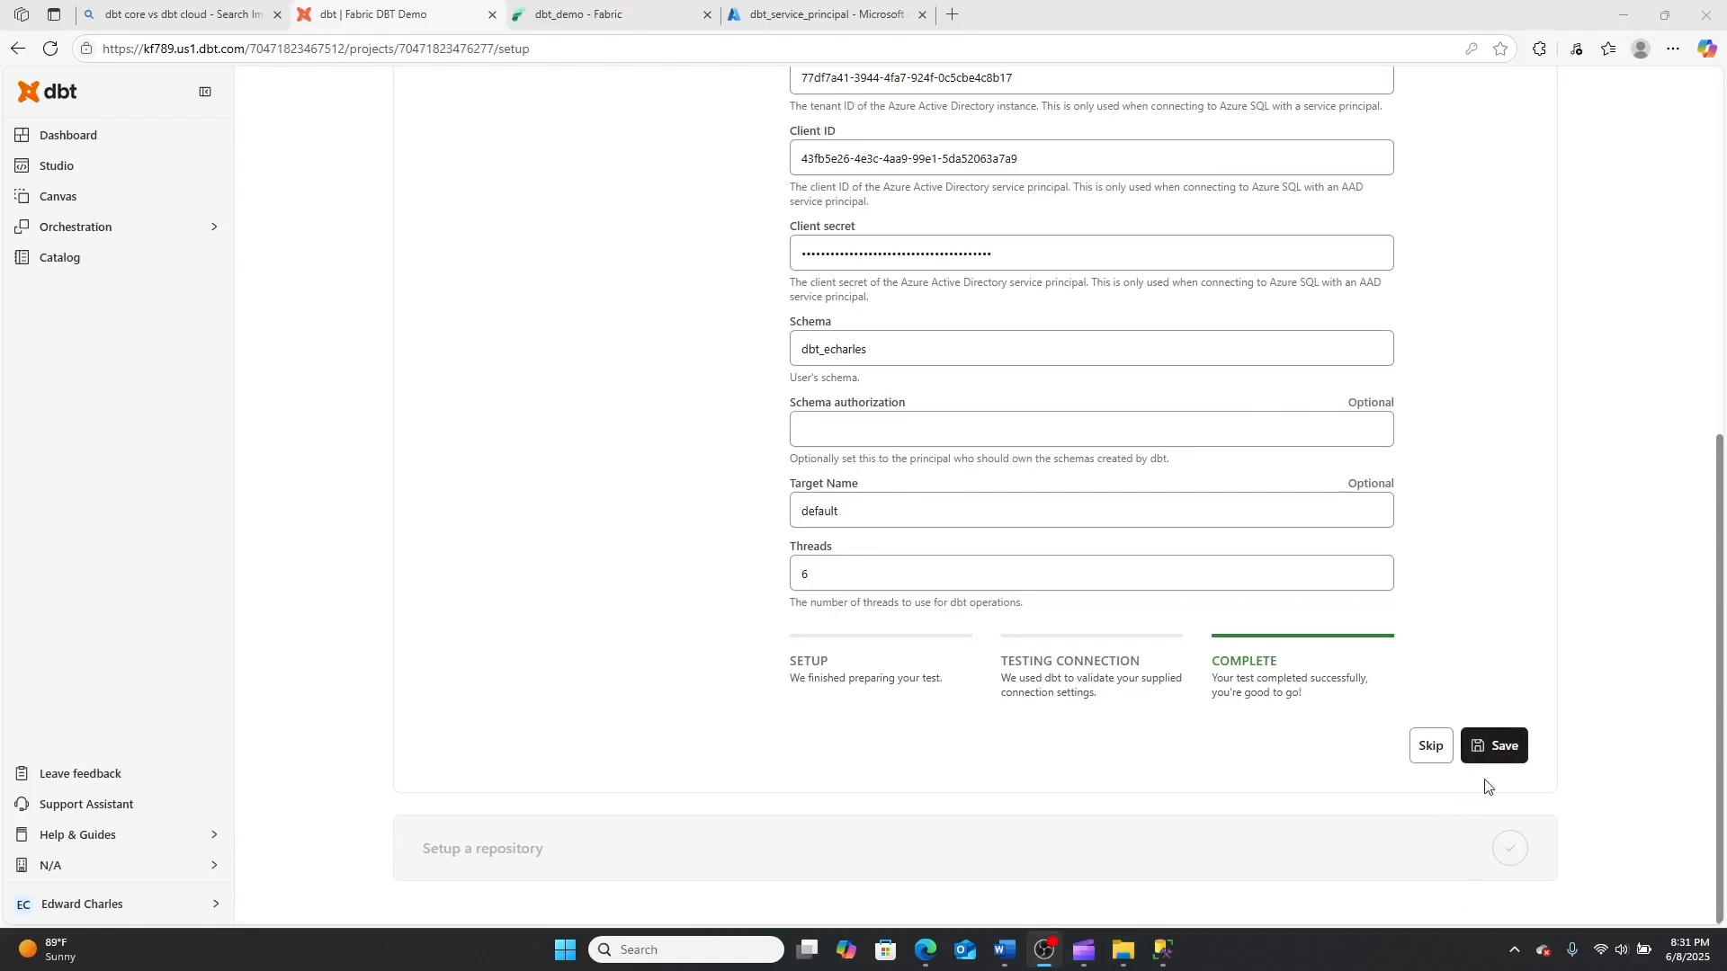
pyautogui.click(1502, 747)
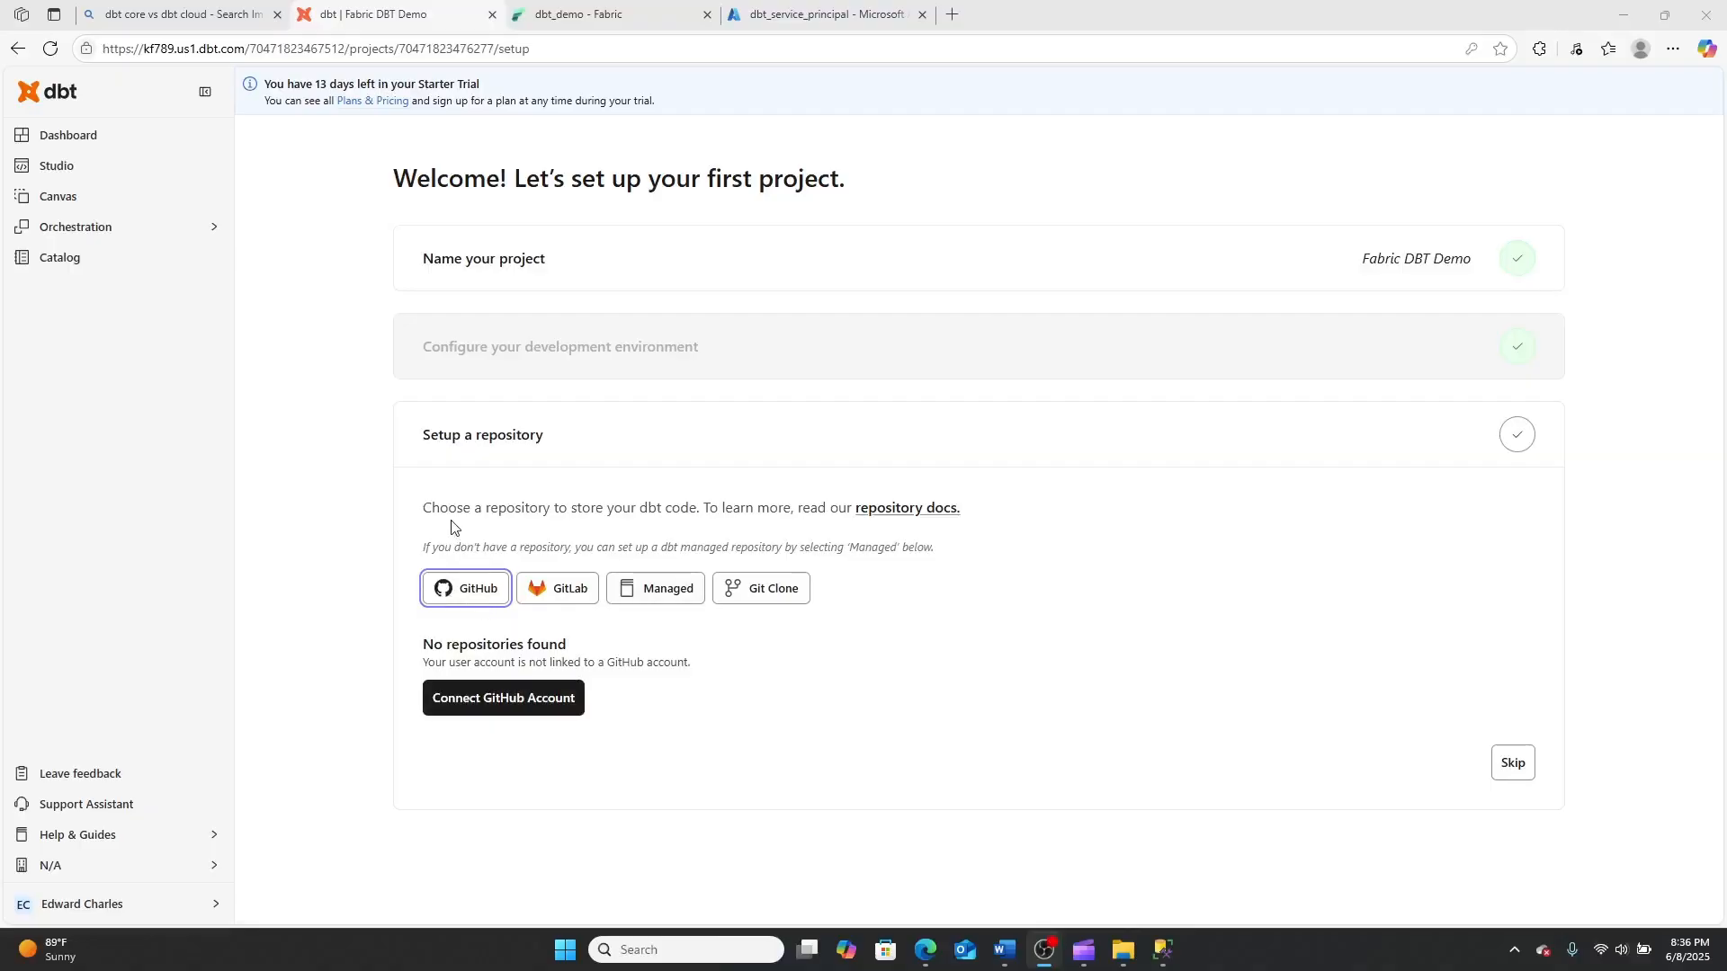
# Connect a GitHub account to the project by signing in to GitHub and authorizing dbt Cloud
pyautogui.click(523, 699)
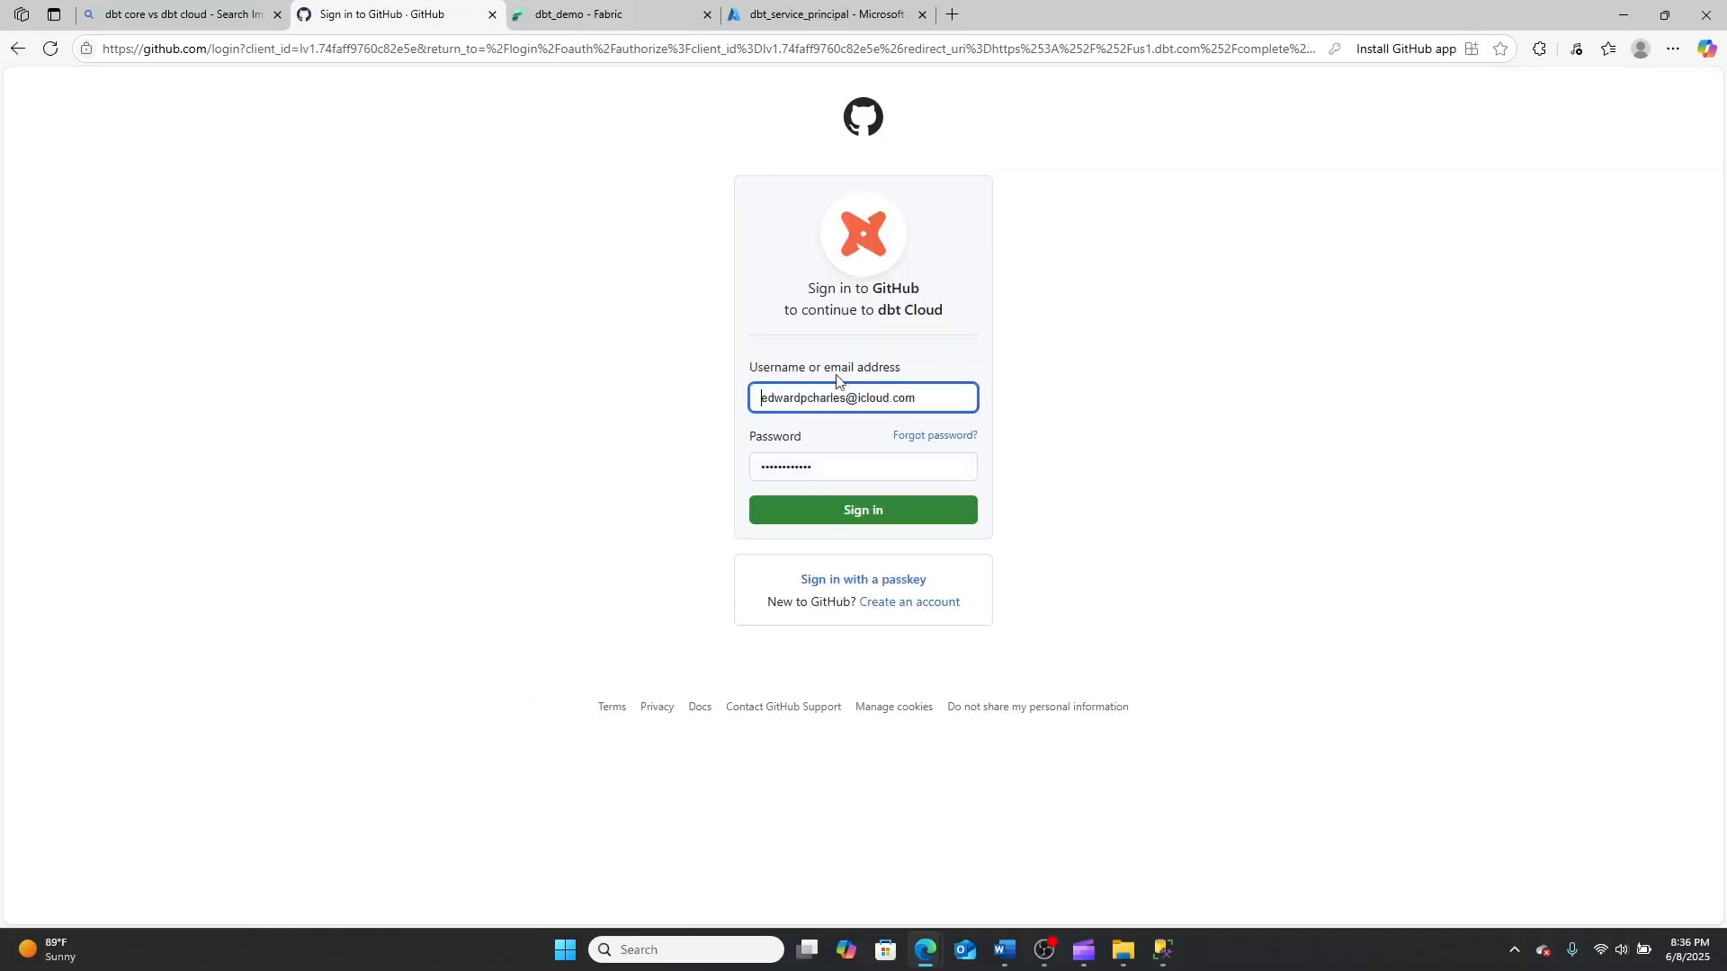
pyautogui.click(814, 522)
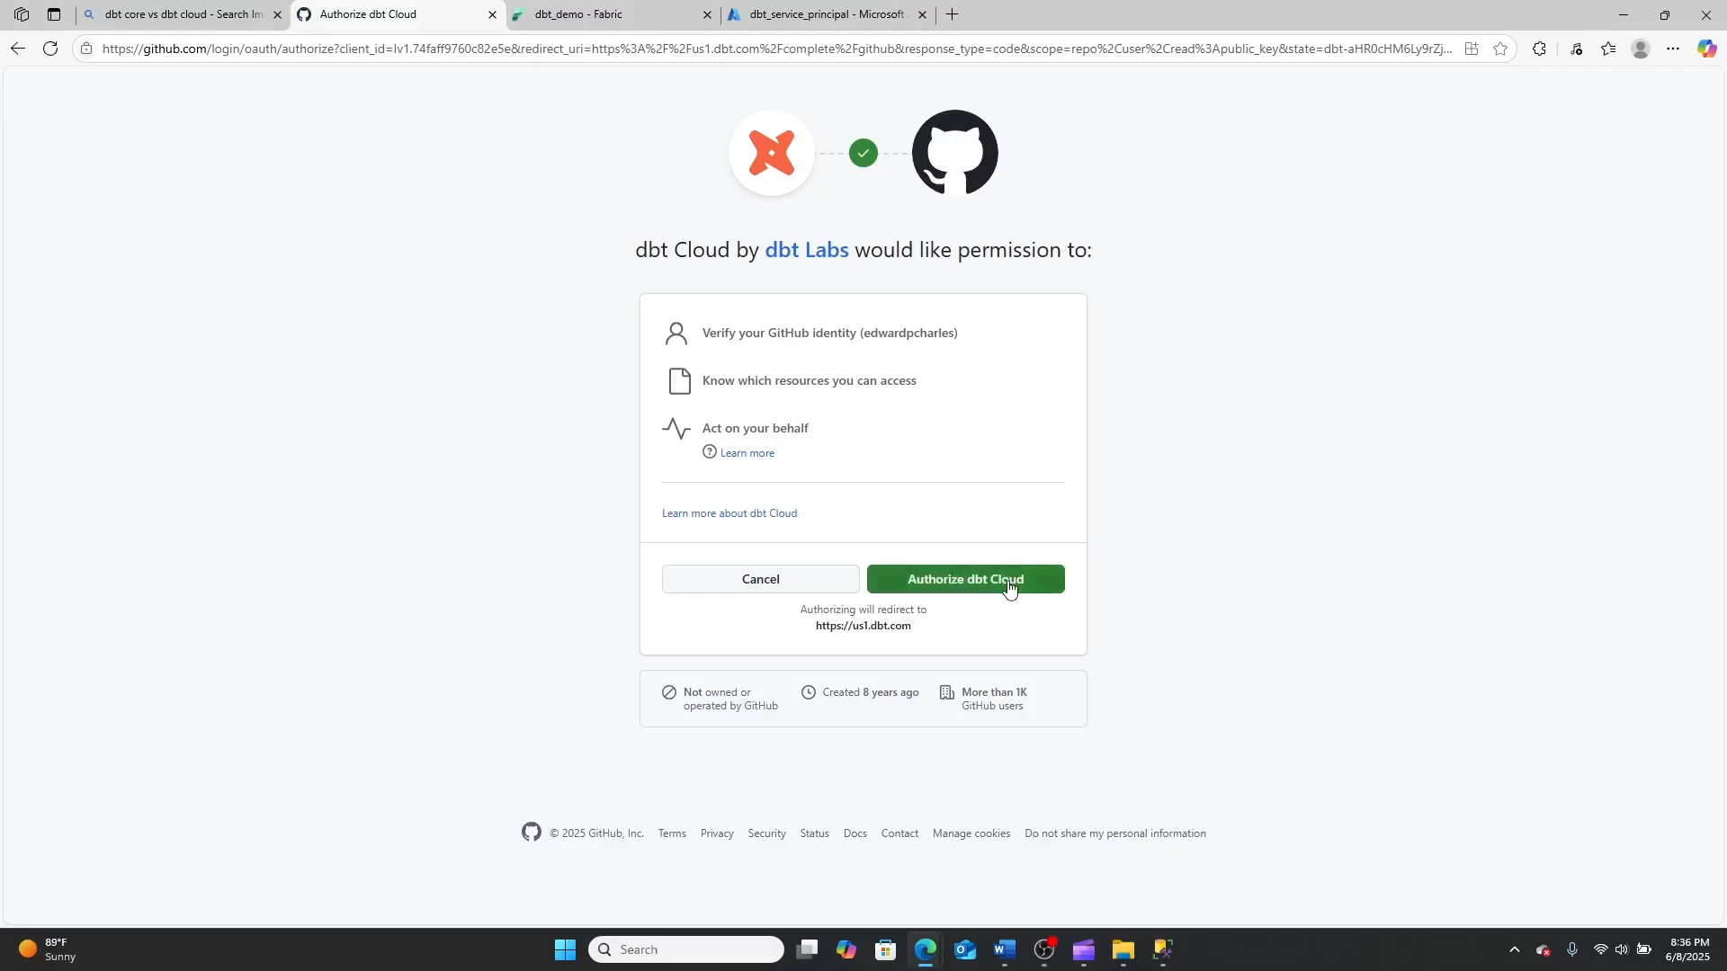
pyautogui.click(1009, 586)
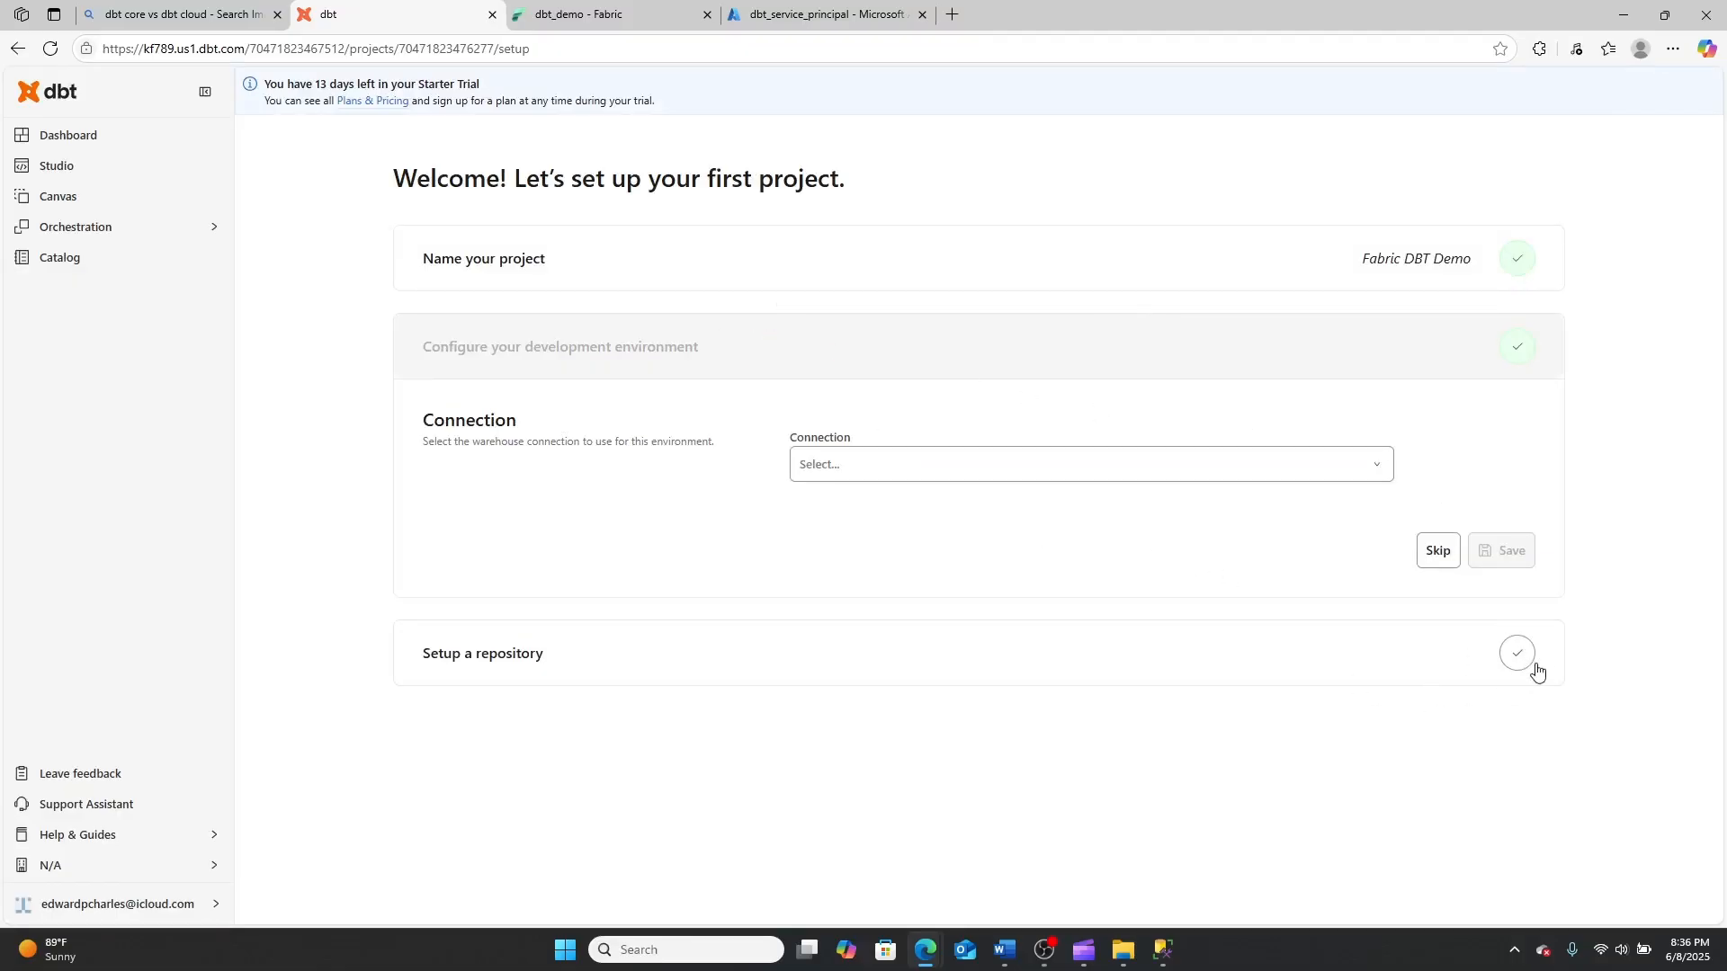
# Select the Fabric connection for the development environment and go through its development credentials
pyautogui.click(1054, 469)
pyautogui.click(954, 506)
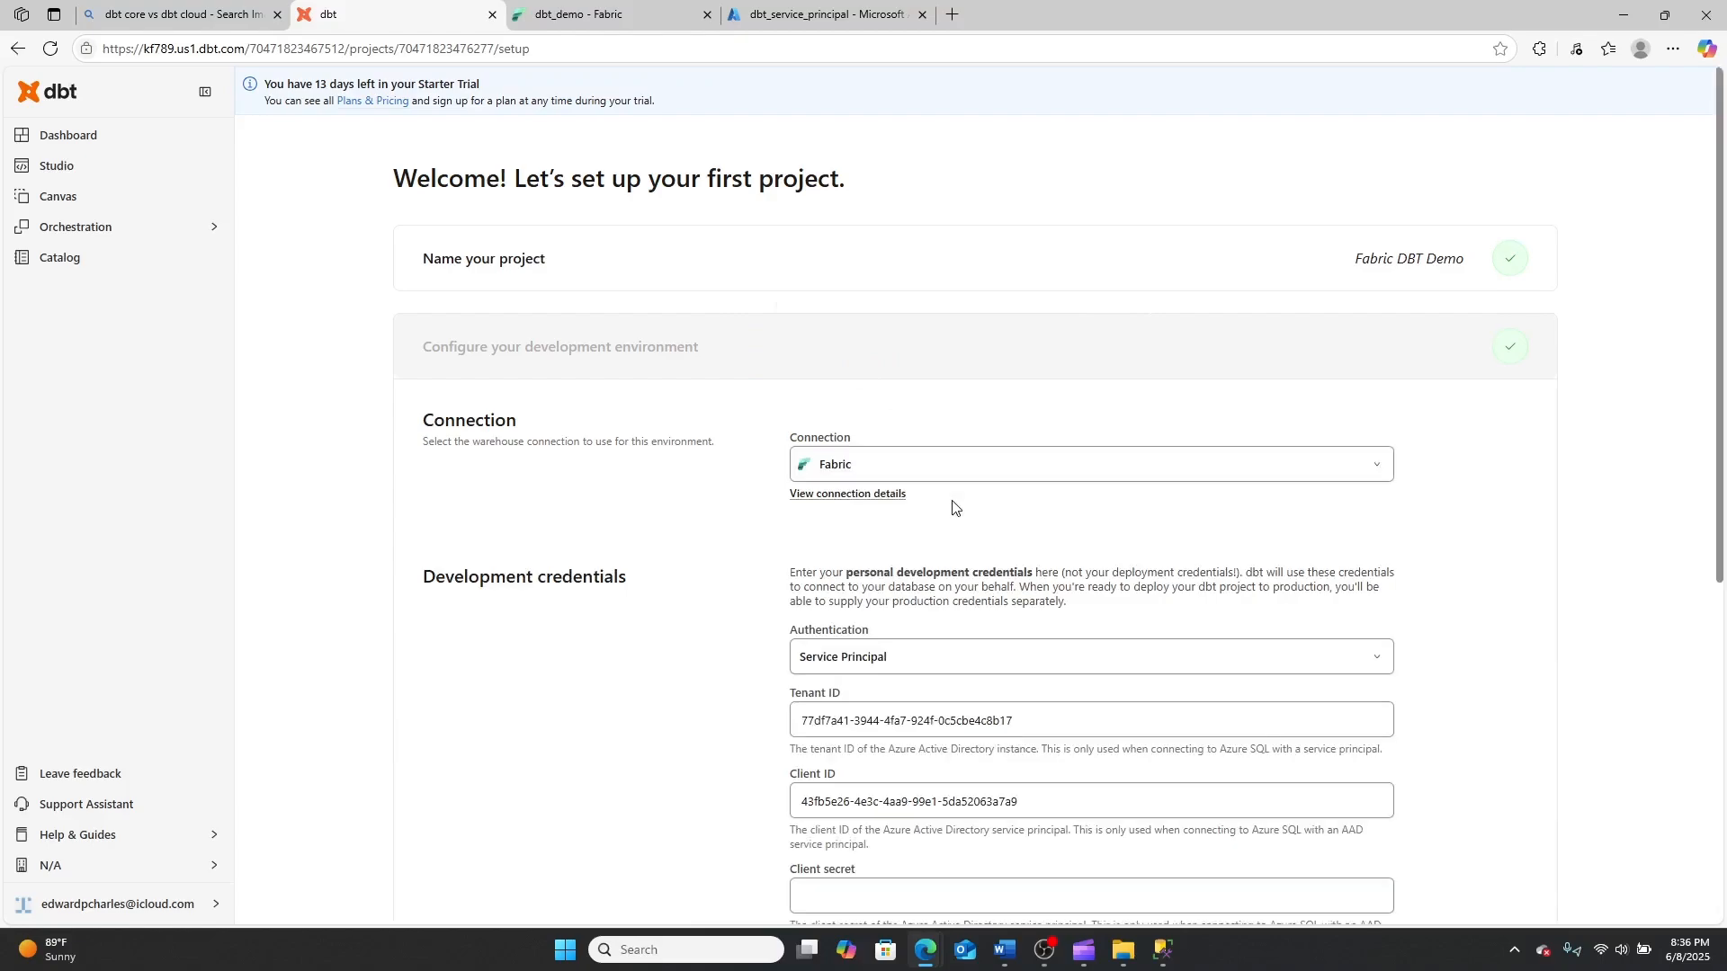
pyautogui.scroll(-5, 1106, 562)
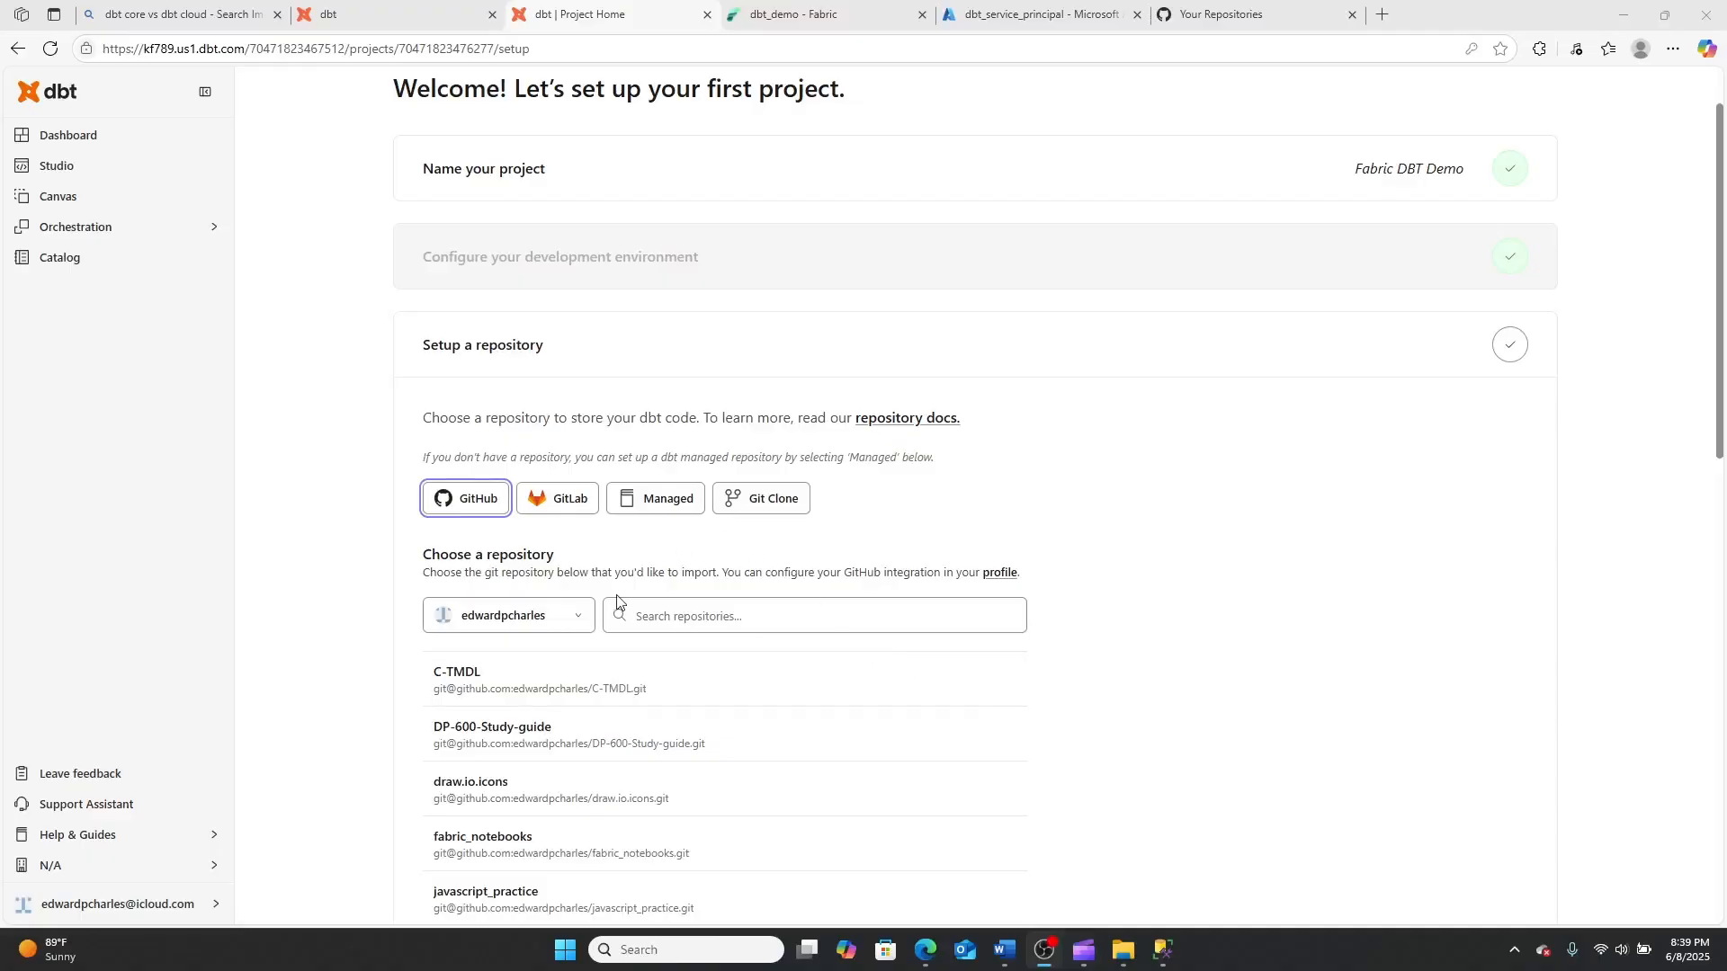
pyautogui.scroll(-3, 617, 600)
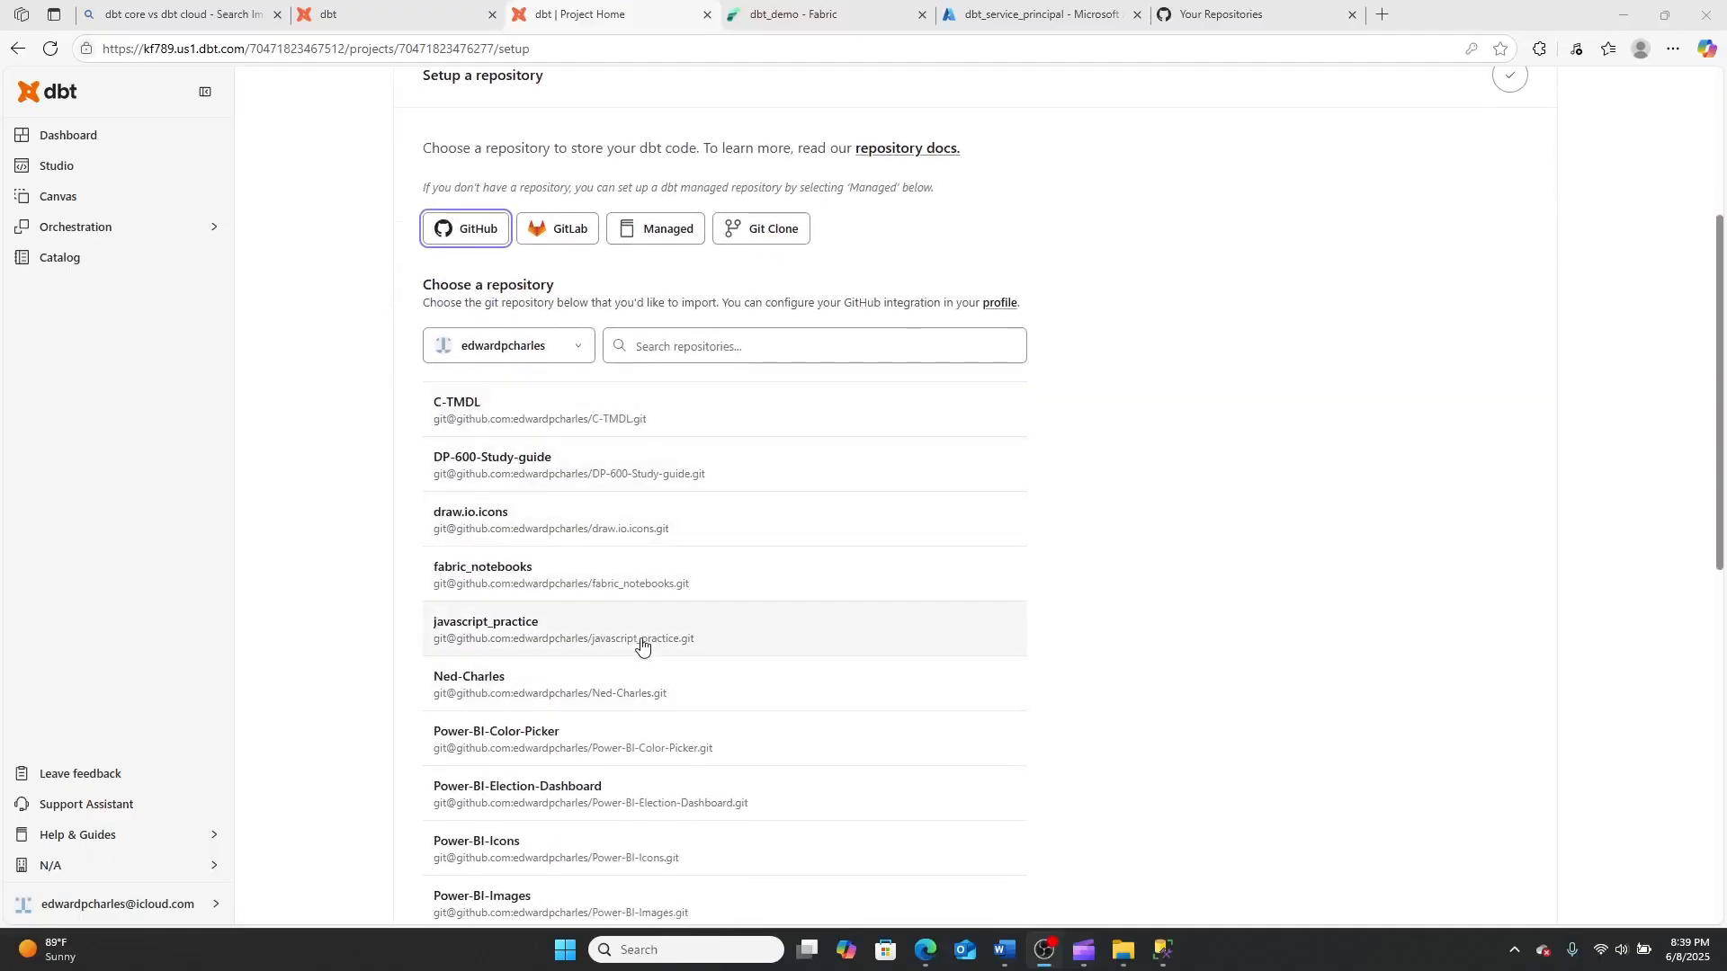
# Look through the repositories offered for import, and create a public GitHub repository named dbt_videos
pyautogui.scroll(-7, 644, 603)
pyautogui.scroll(10, 644, 583)
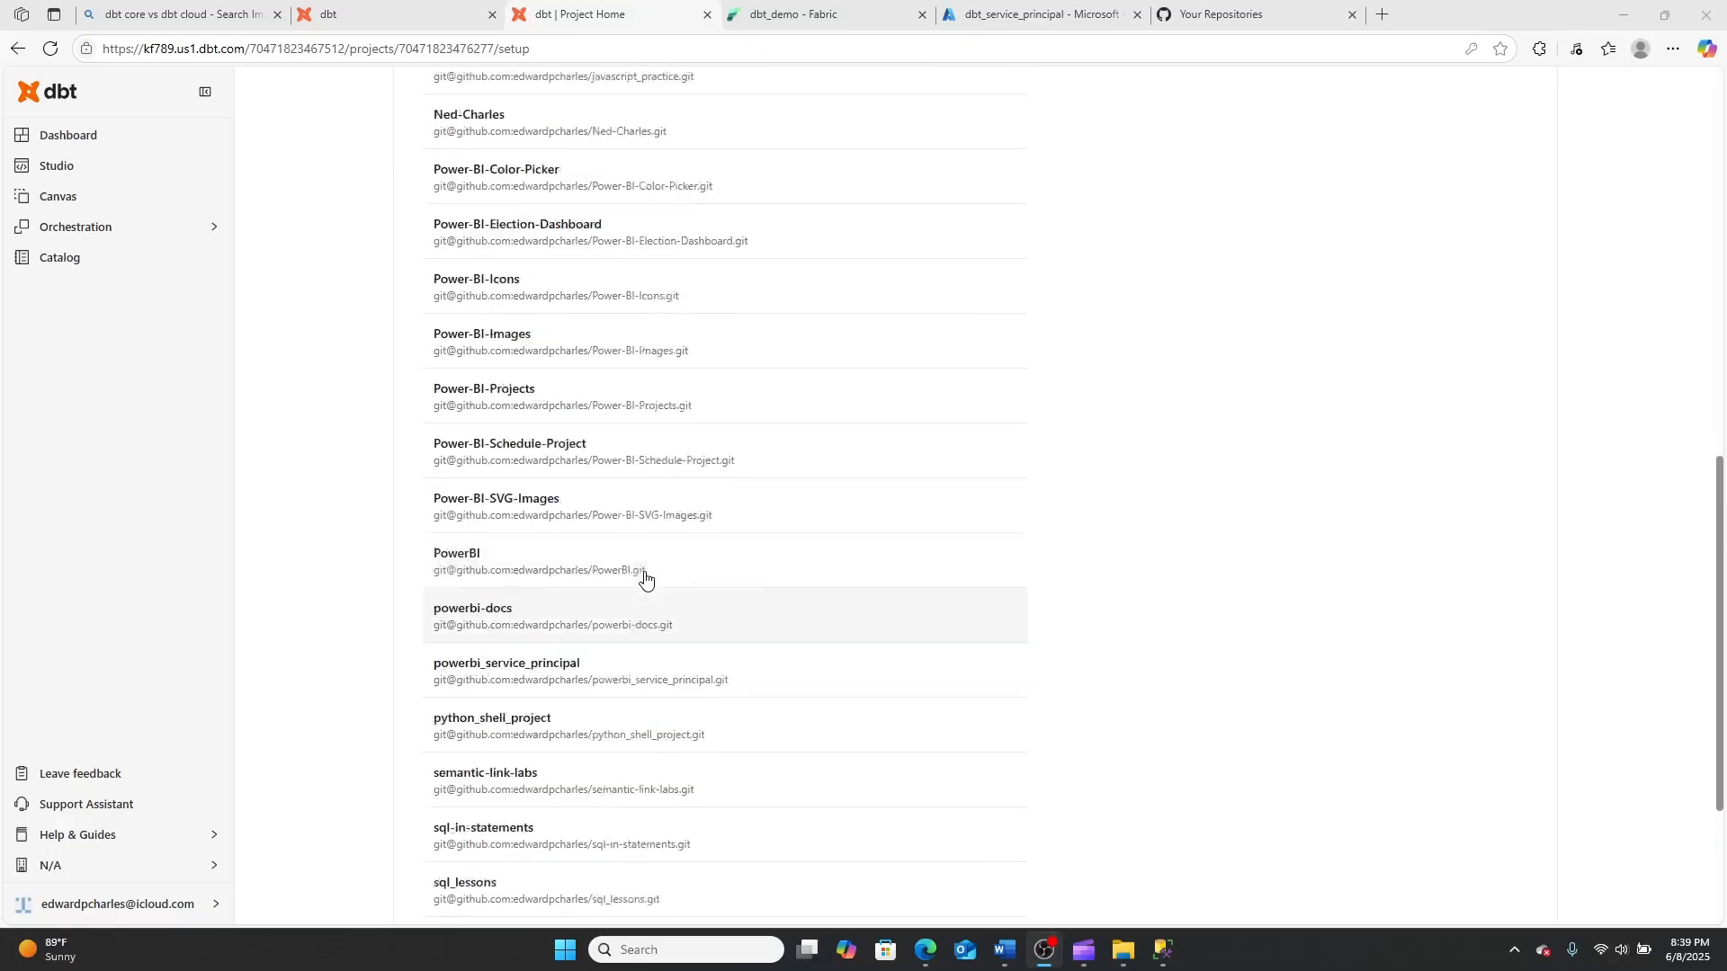
pyautogui.scroll(-4, 659, 555)
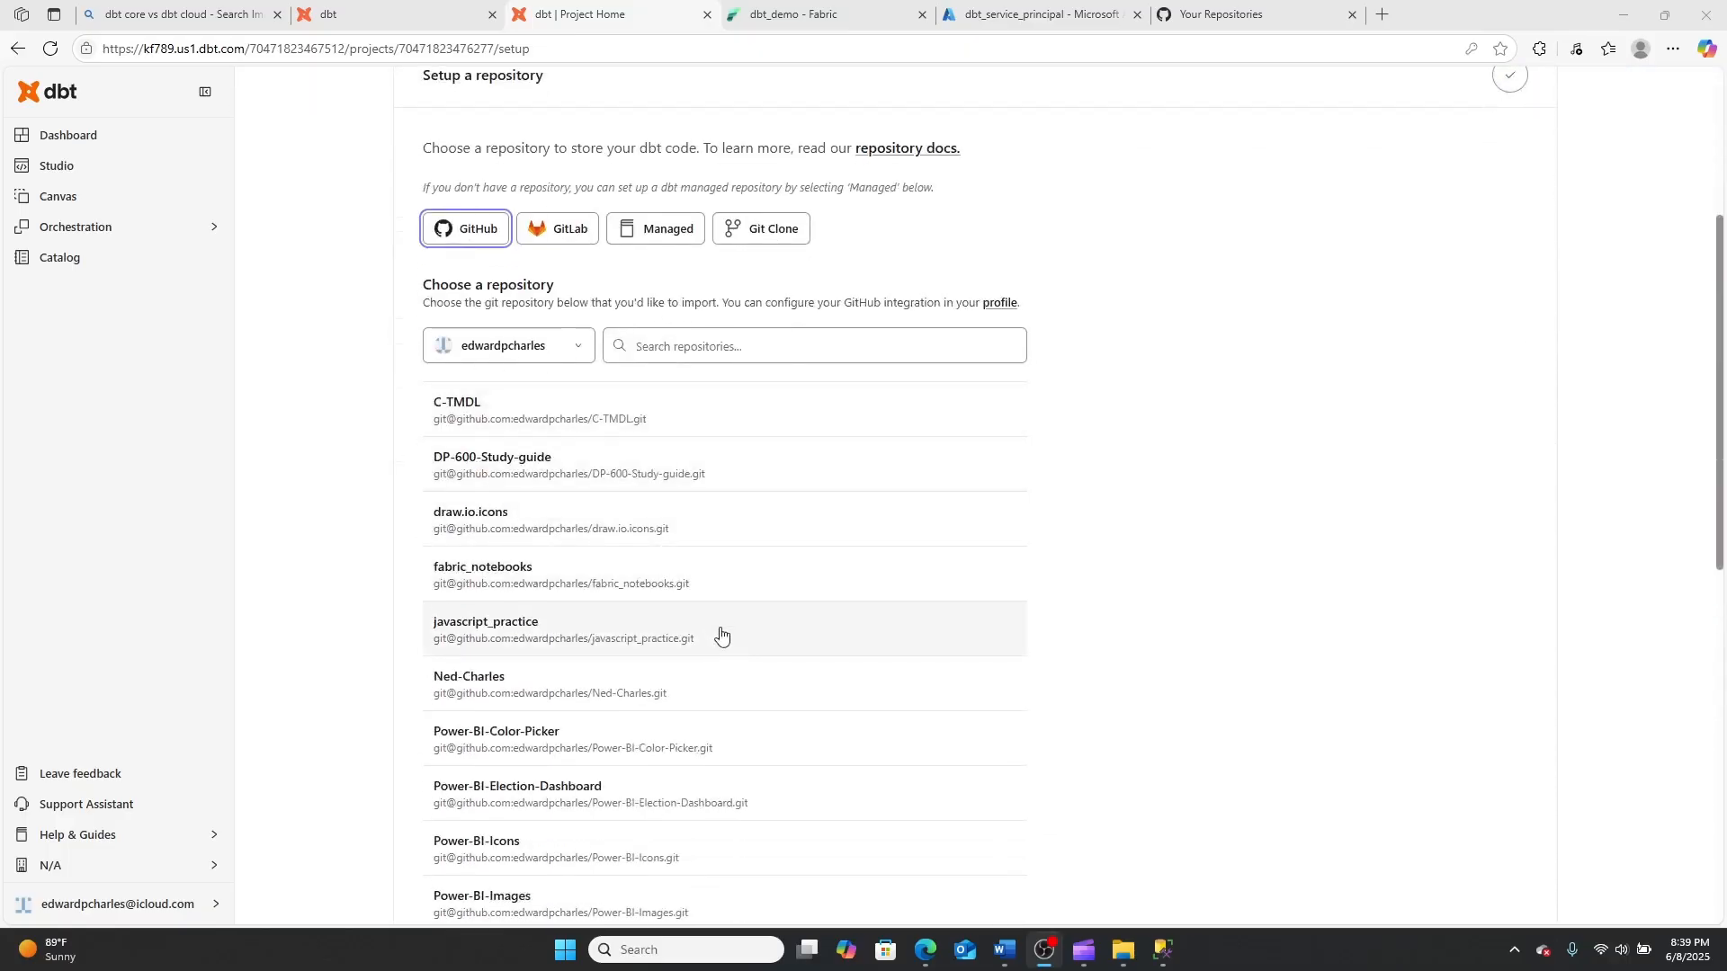
pyautogui.click(1290, 16)
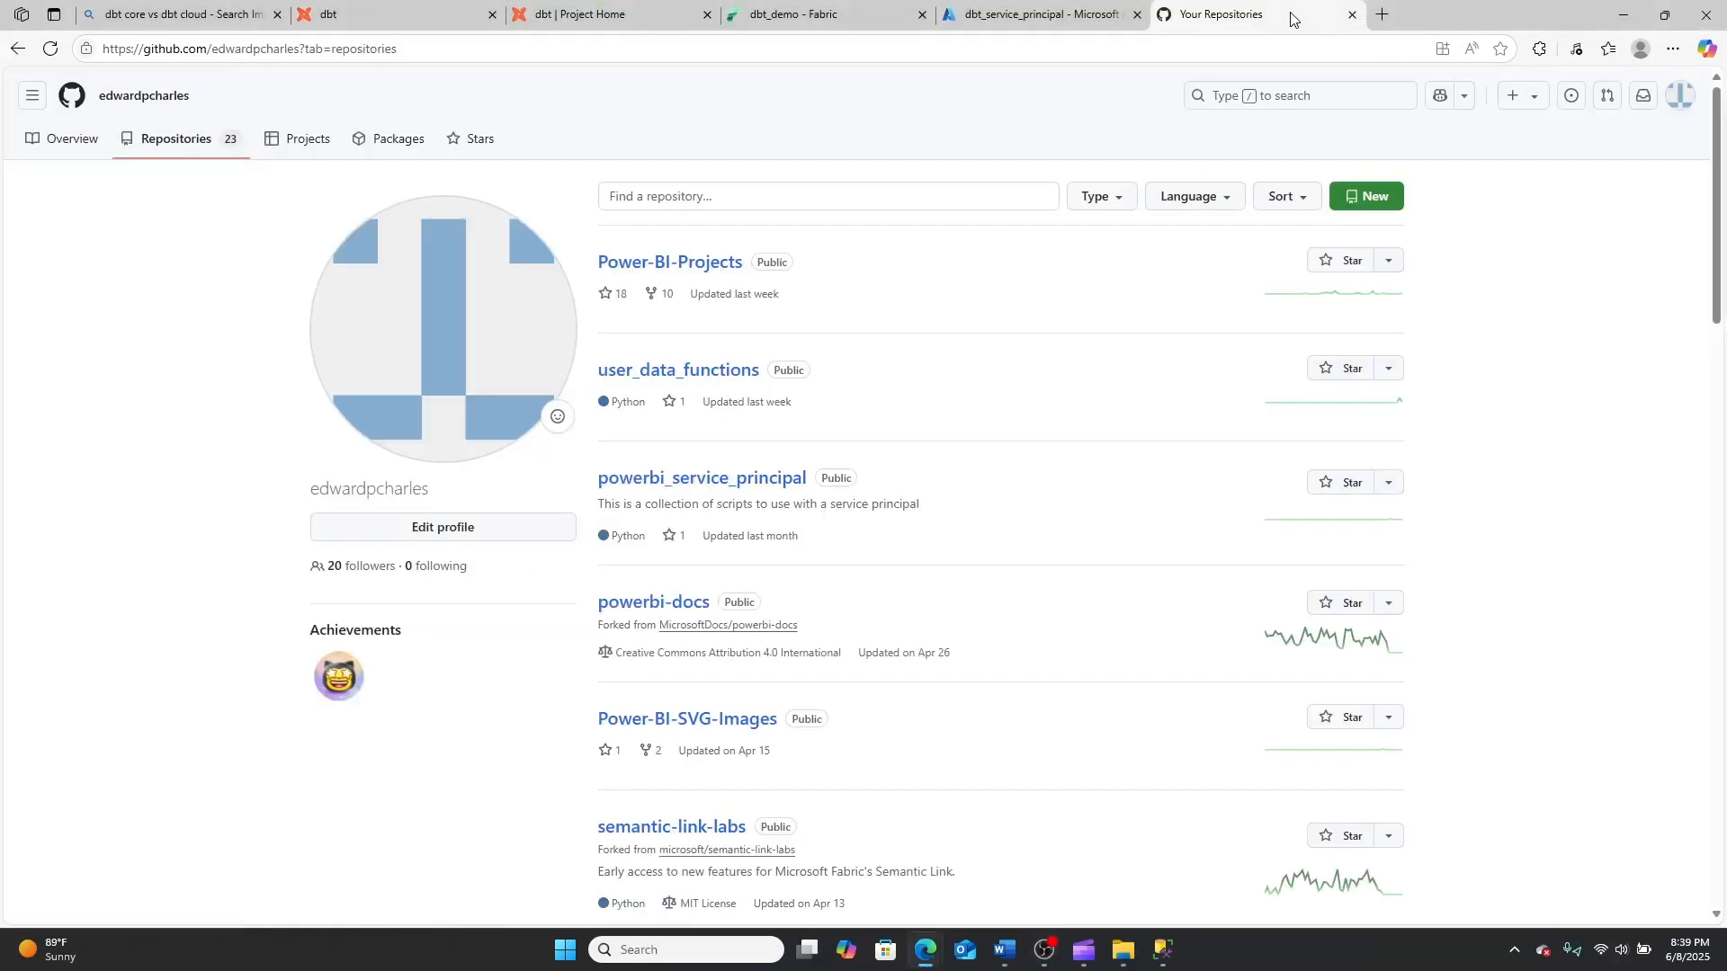
pyautogui.click(1379, 205)
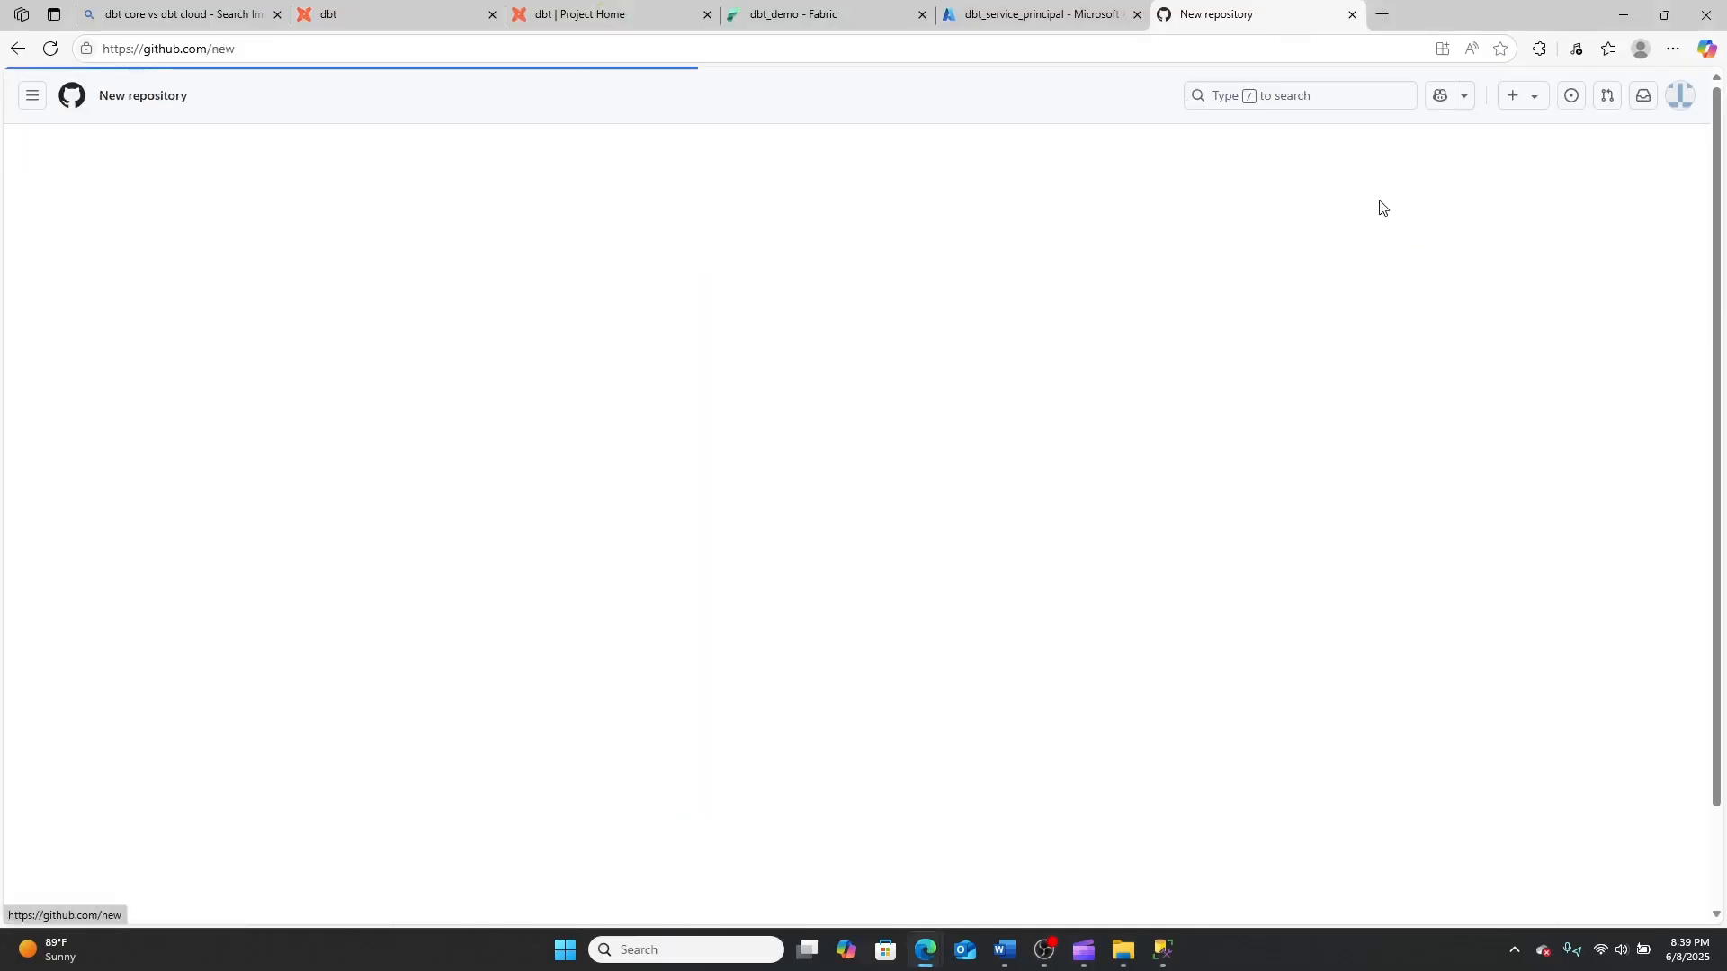
pyautogui.click(823, 329)
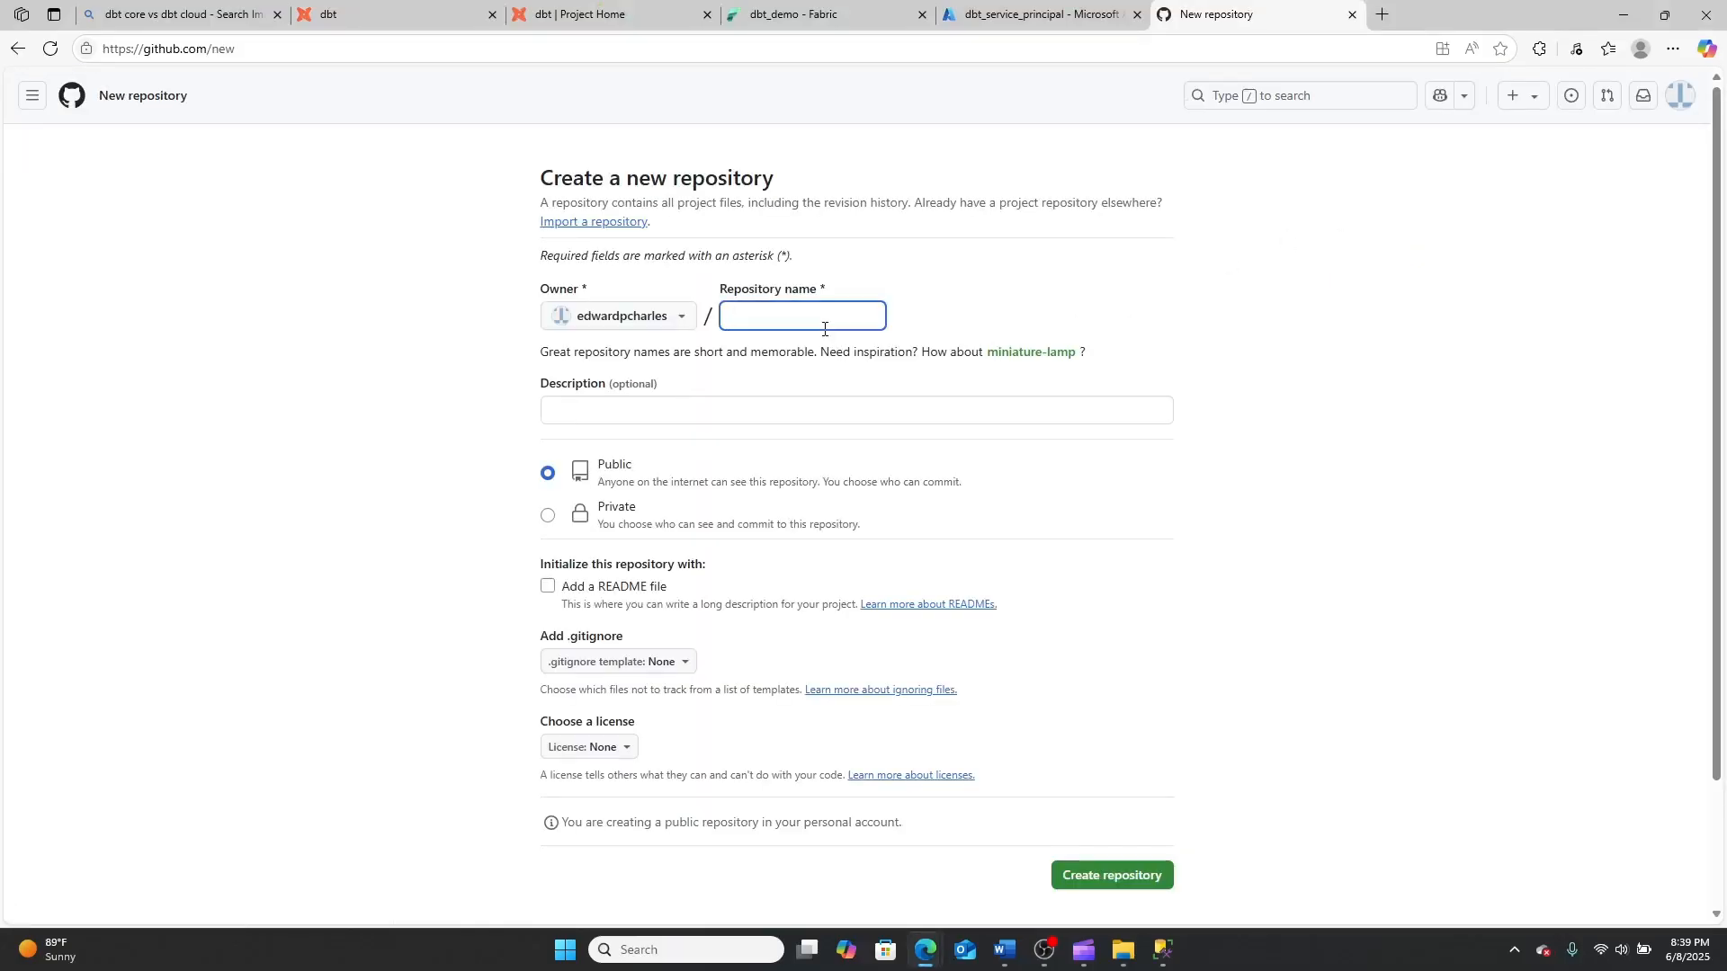
pyautogui.write('dbt')
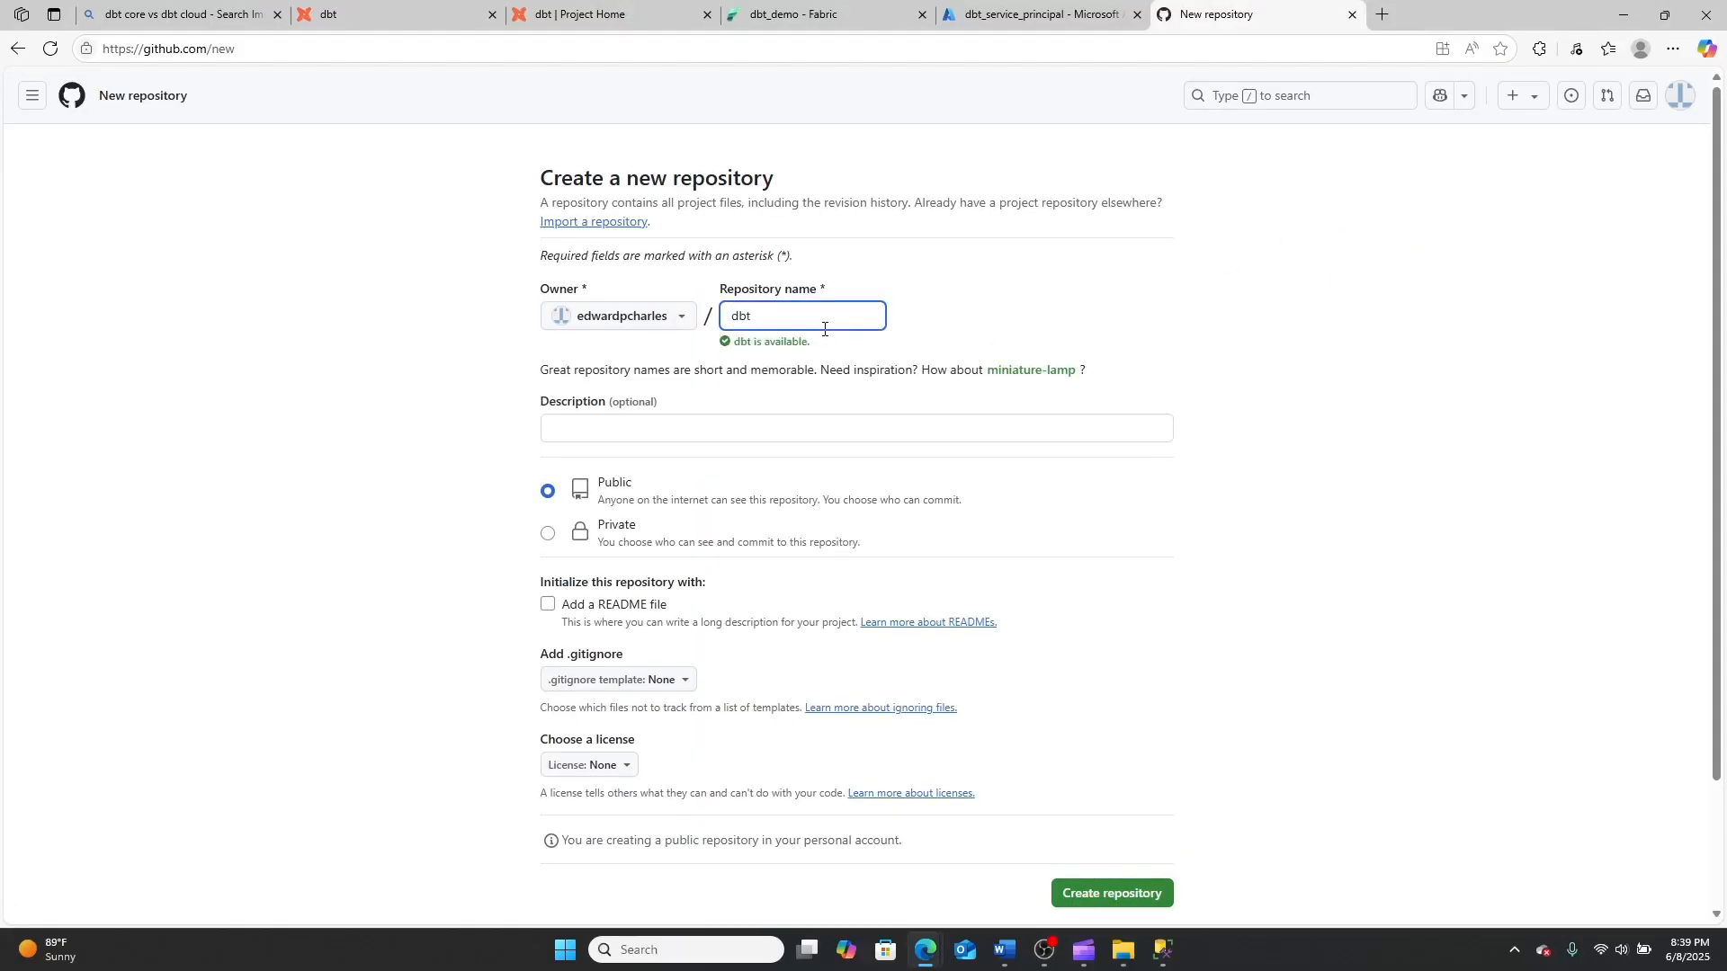
pyautogui.write('_videos')
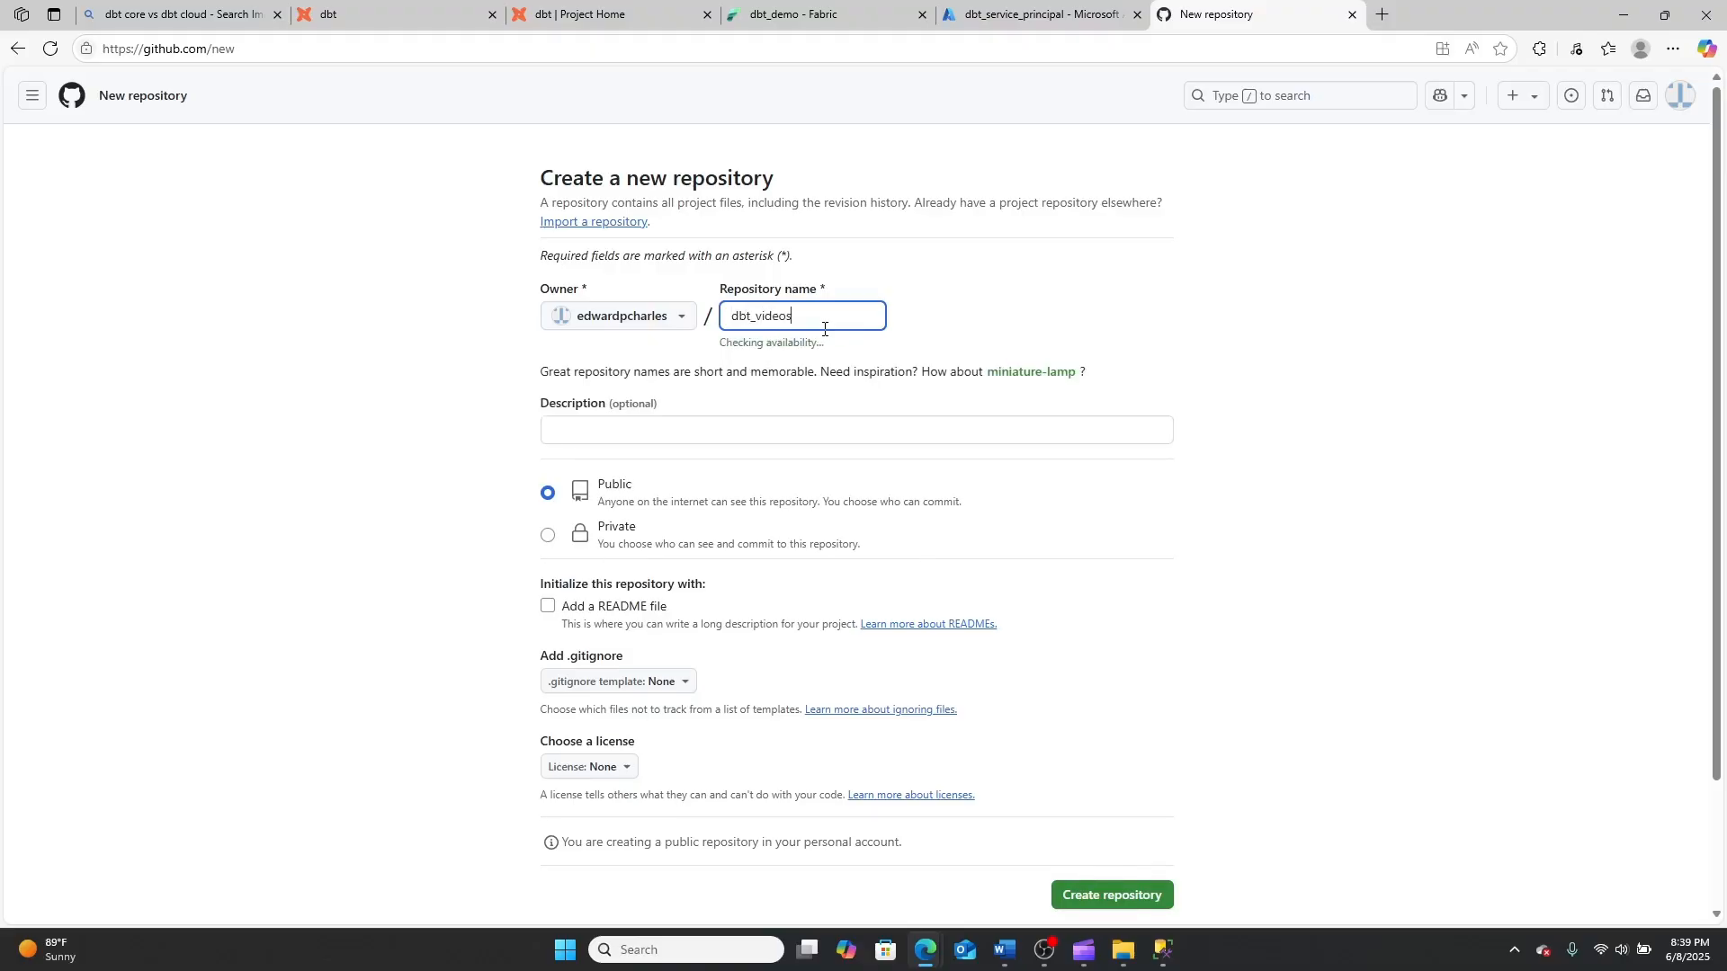
pyautogui.scroll(-2, 989, 521)
pyautogui.click(1149, 743)
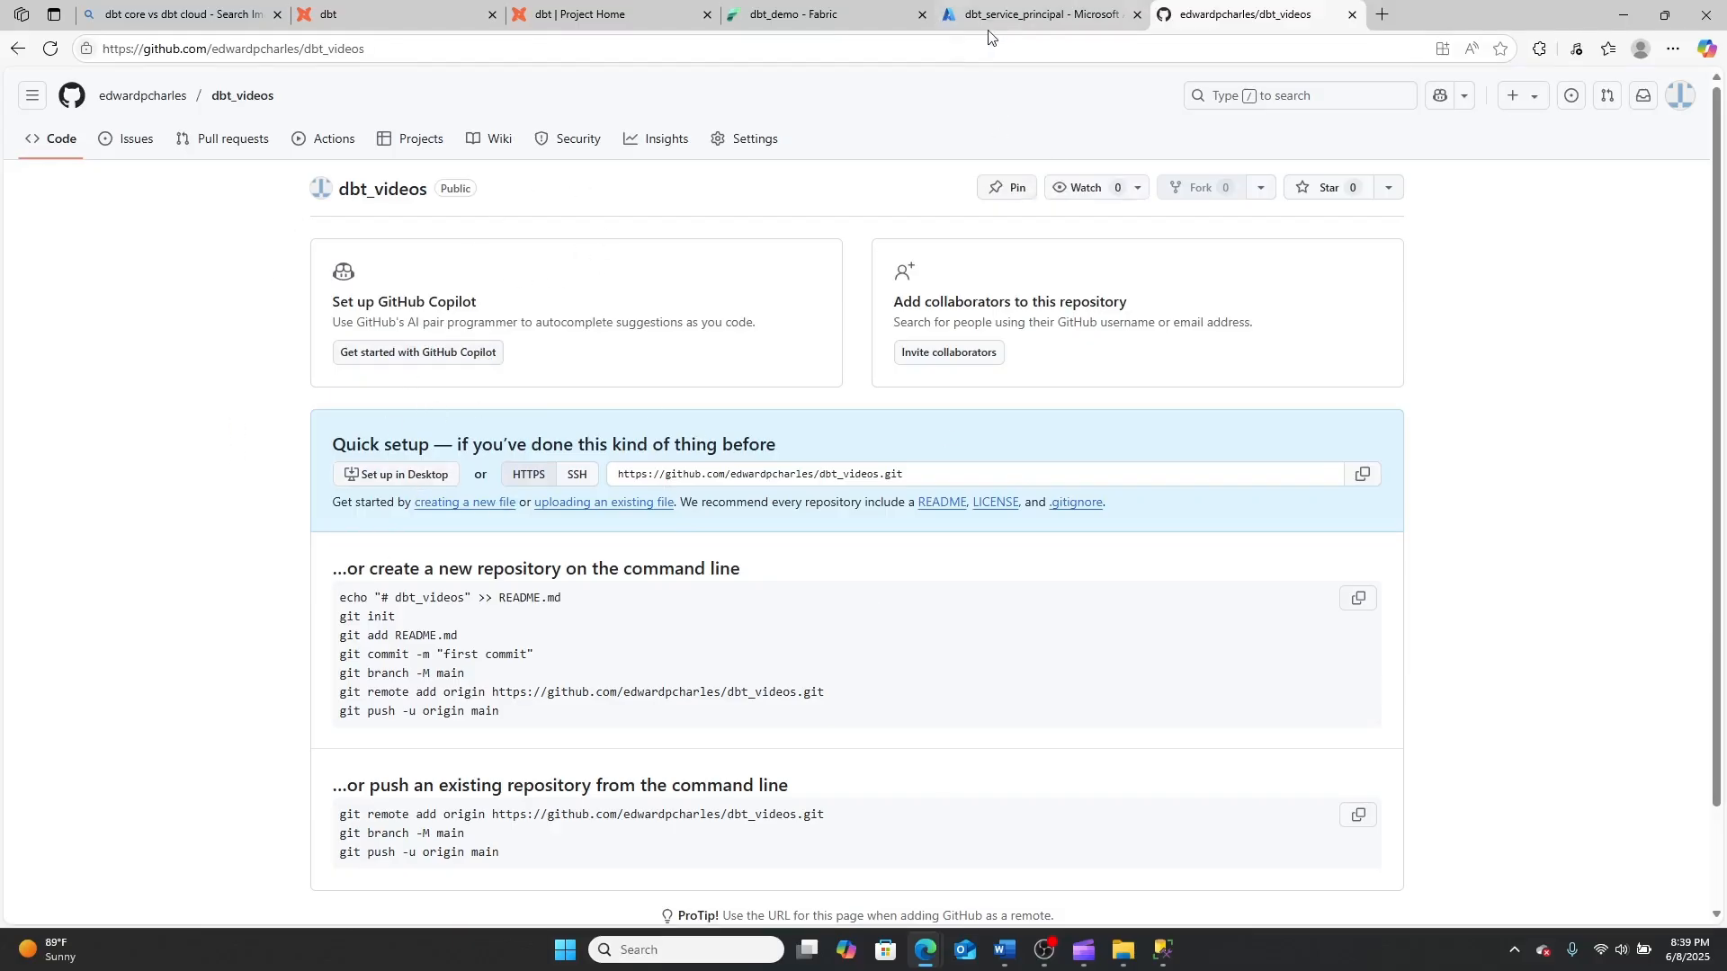
# Return to the dbt project setup, check the GitHub repository list for dbt_videos, and reload the page
pyautogui.click(604, 15)
pyautogui.scroll(-2, 595, 482)
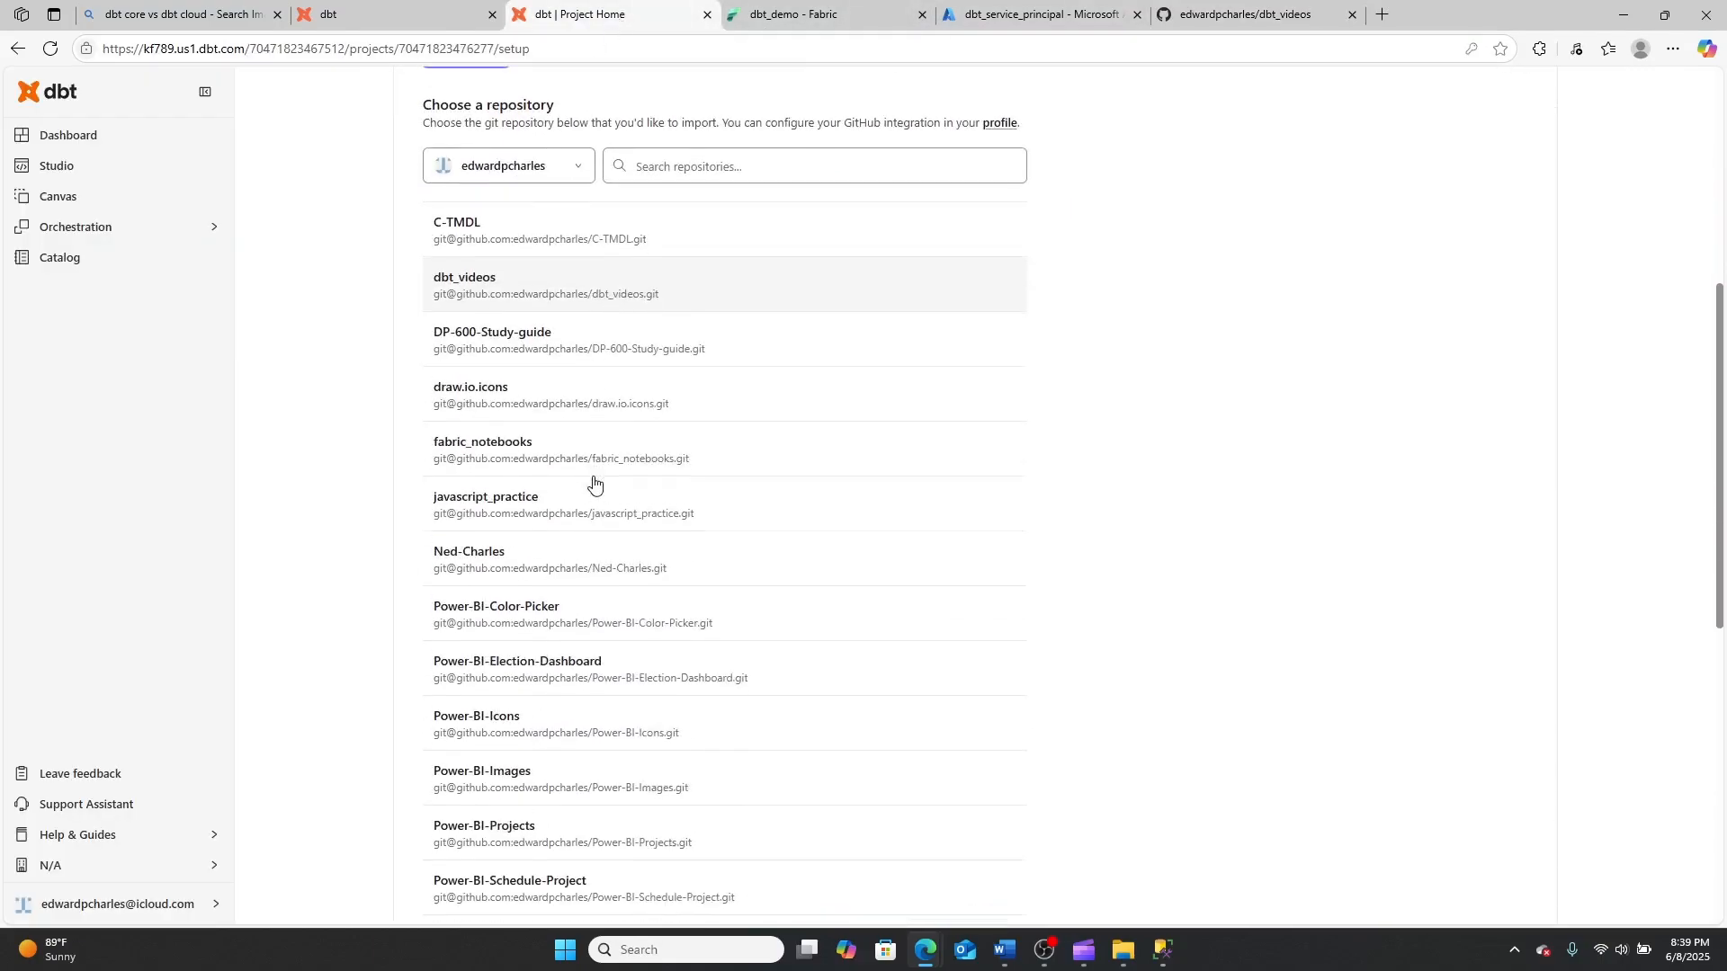
pyautogui.click(565, 175)
pyautogui.scroll(3, 648, 308)
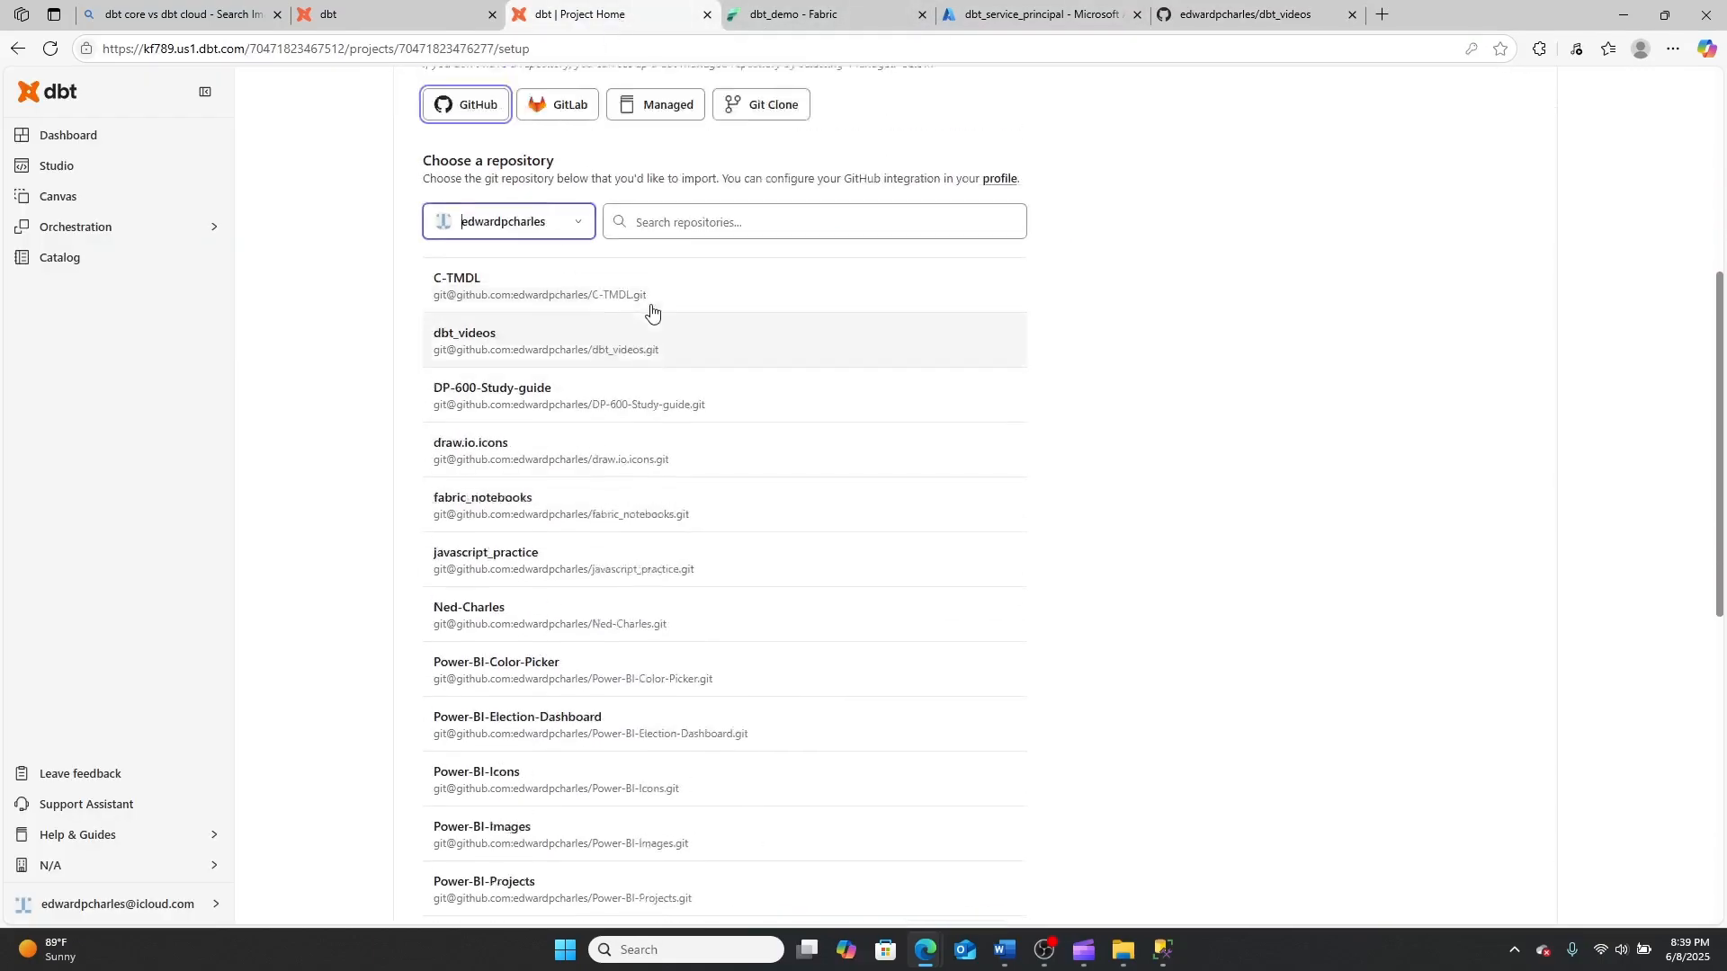
pyautogui.click(51, 48)
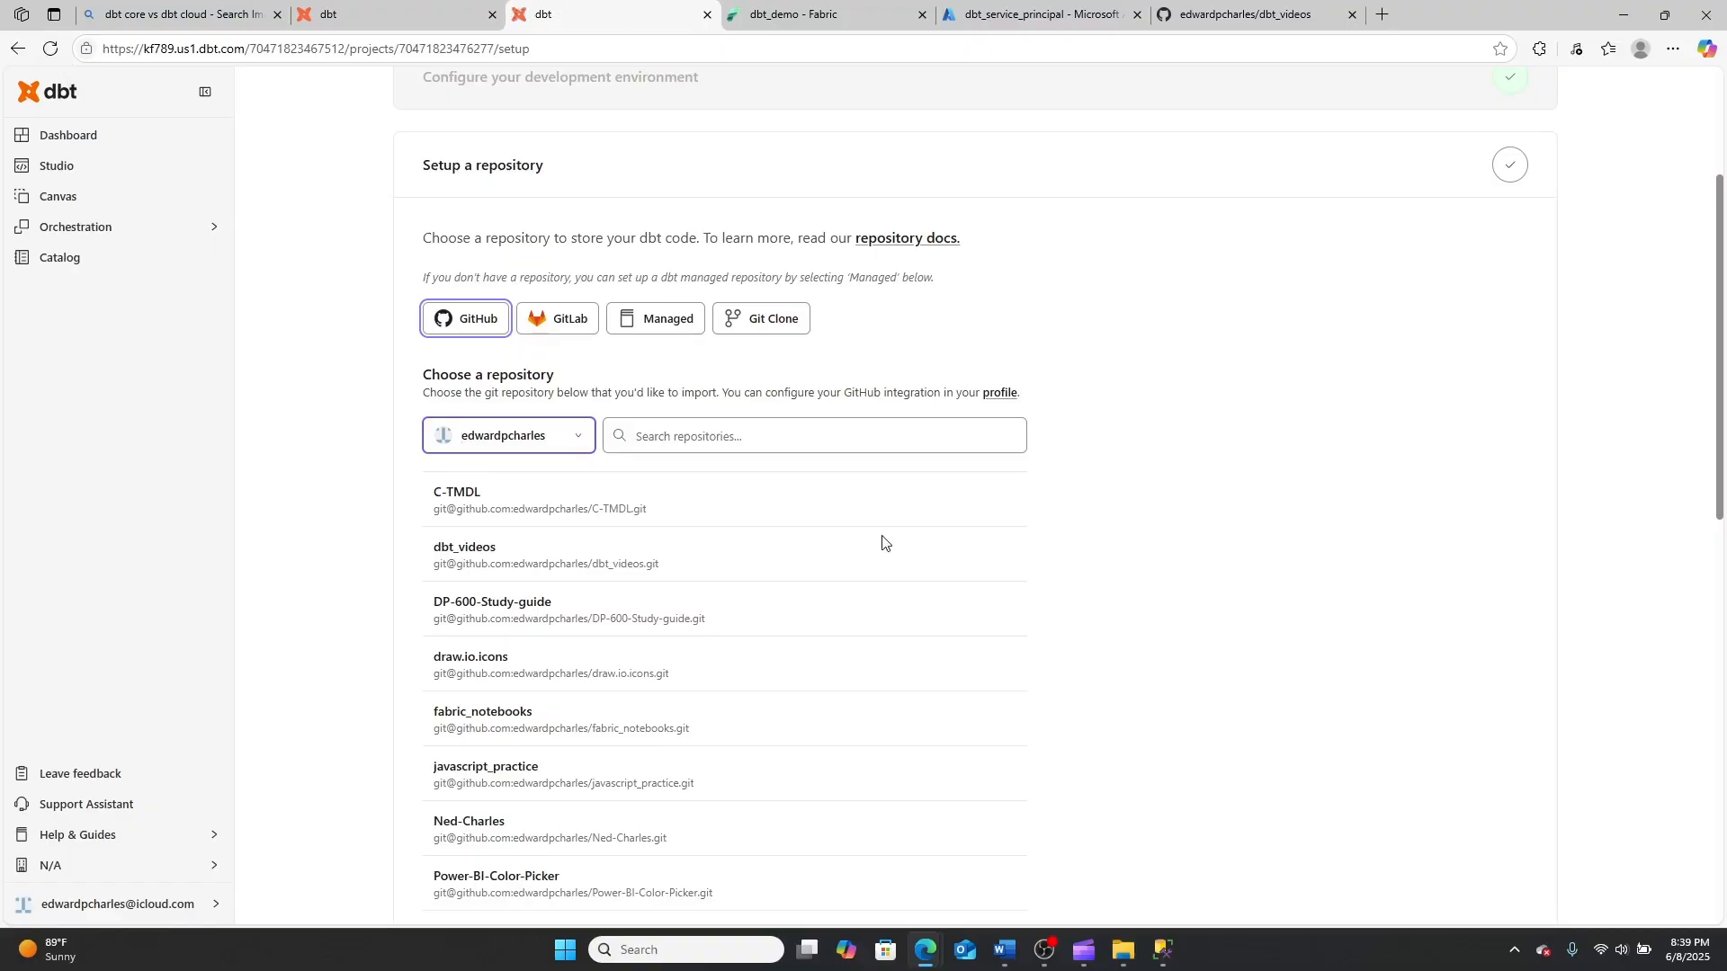
# Choose the Fabric connection for the development environment and paste the client secret into the development credentials
pyautogui.click(1023, 478)
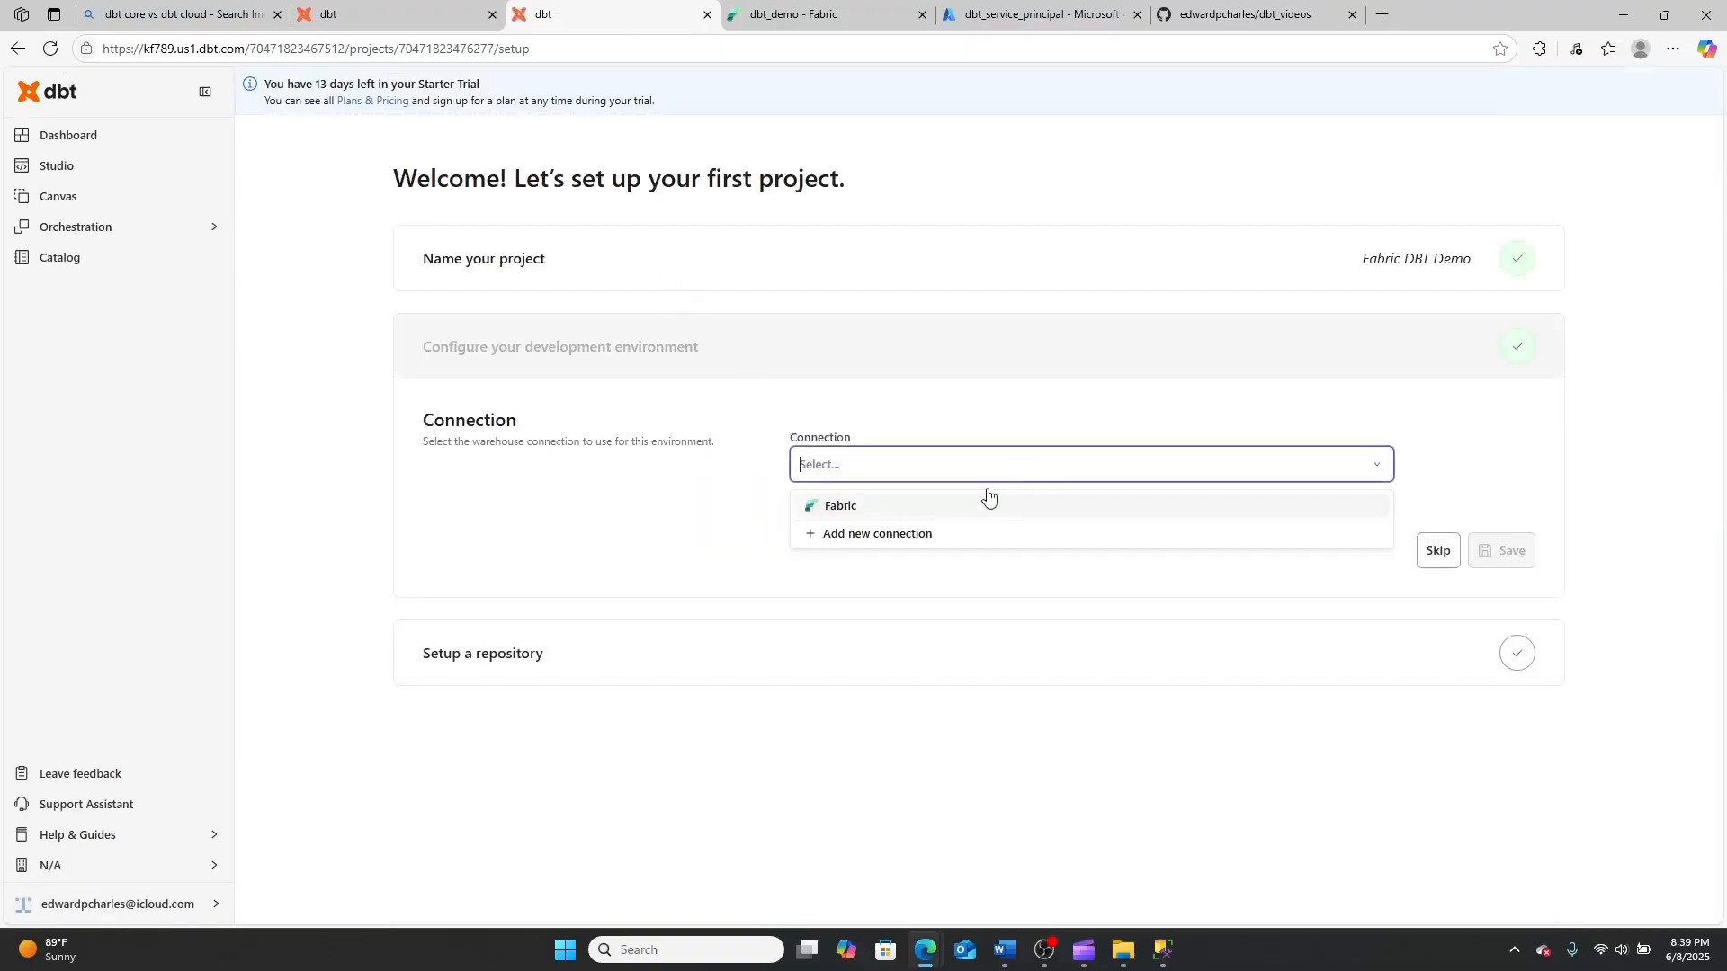
pyautogui.click(924, 513)
pyautogui.scroll(-3, 1225, 719)
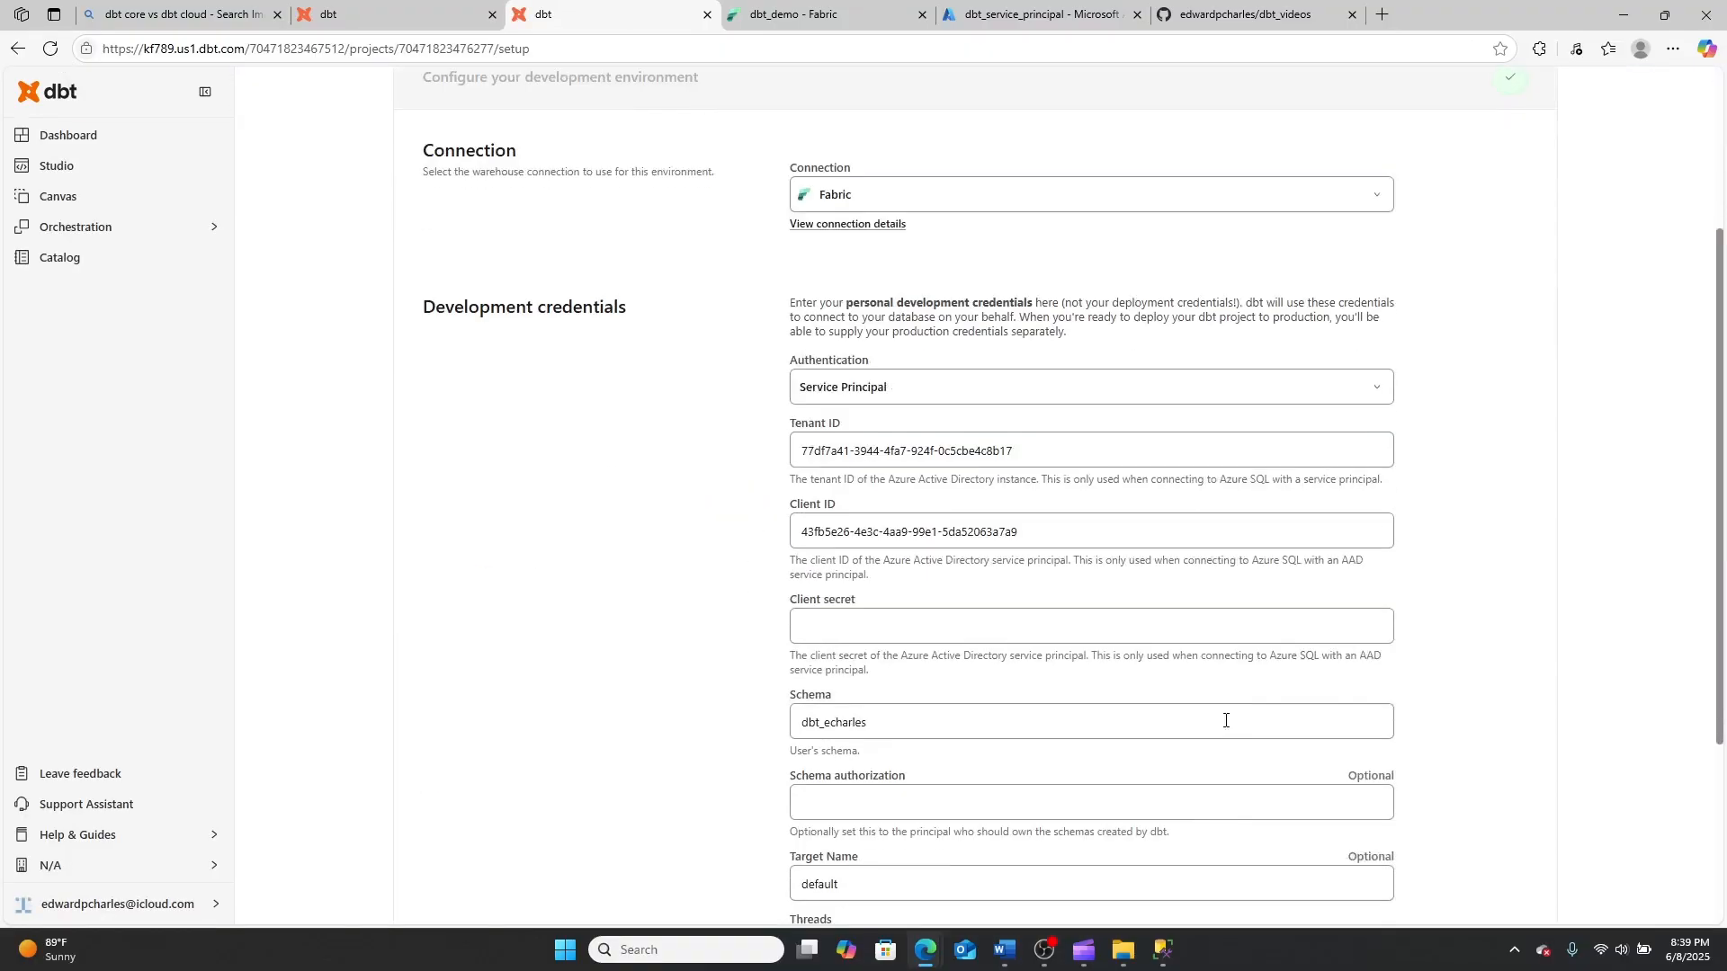
pyautogui.click(860, 628)
pyautogui.hotkey('ctrl', 'v')
# Rerun the connection test with the re-entered development credentials and save the environment
pyautogui.scroll(-3, 1566, 542)
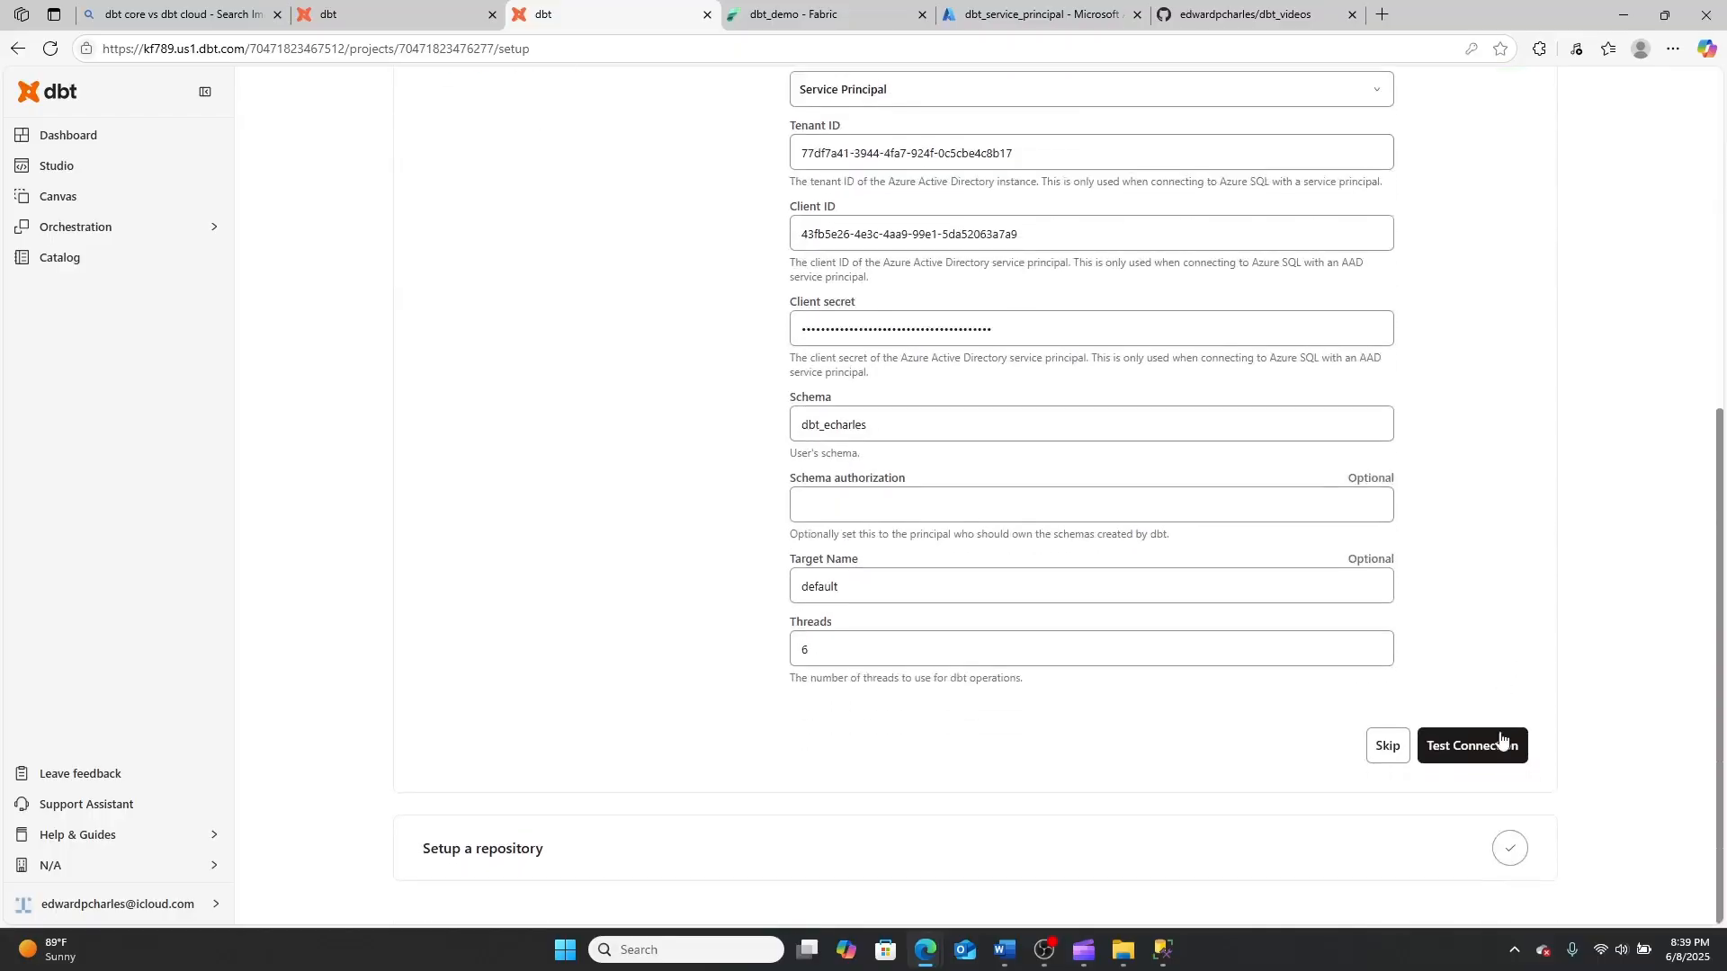
pyautogui.click(1483, 744)
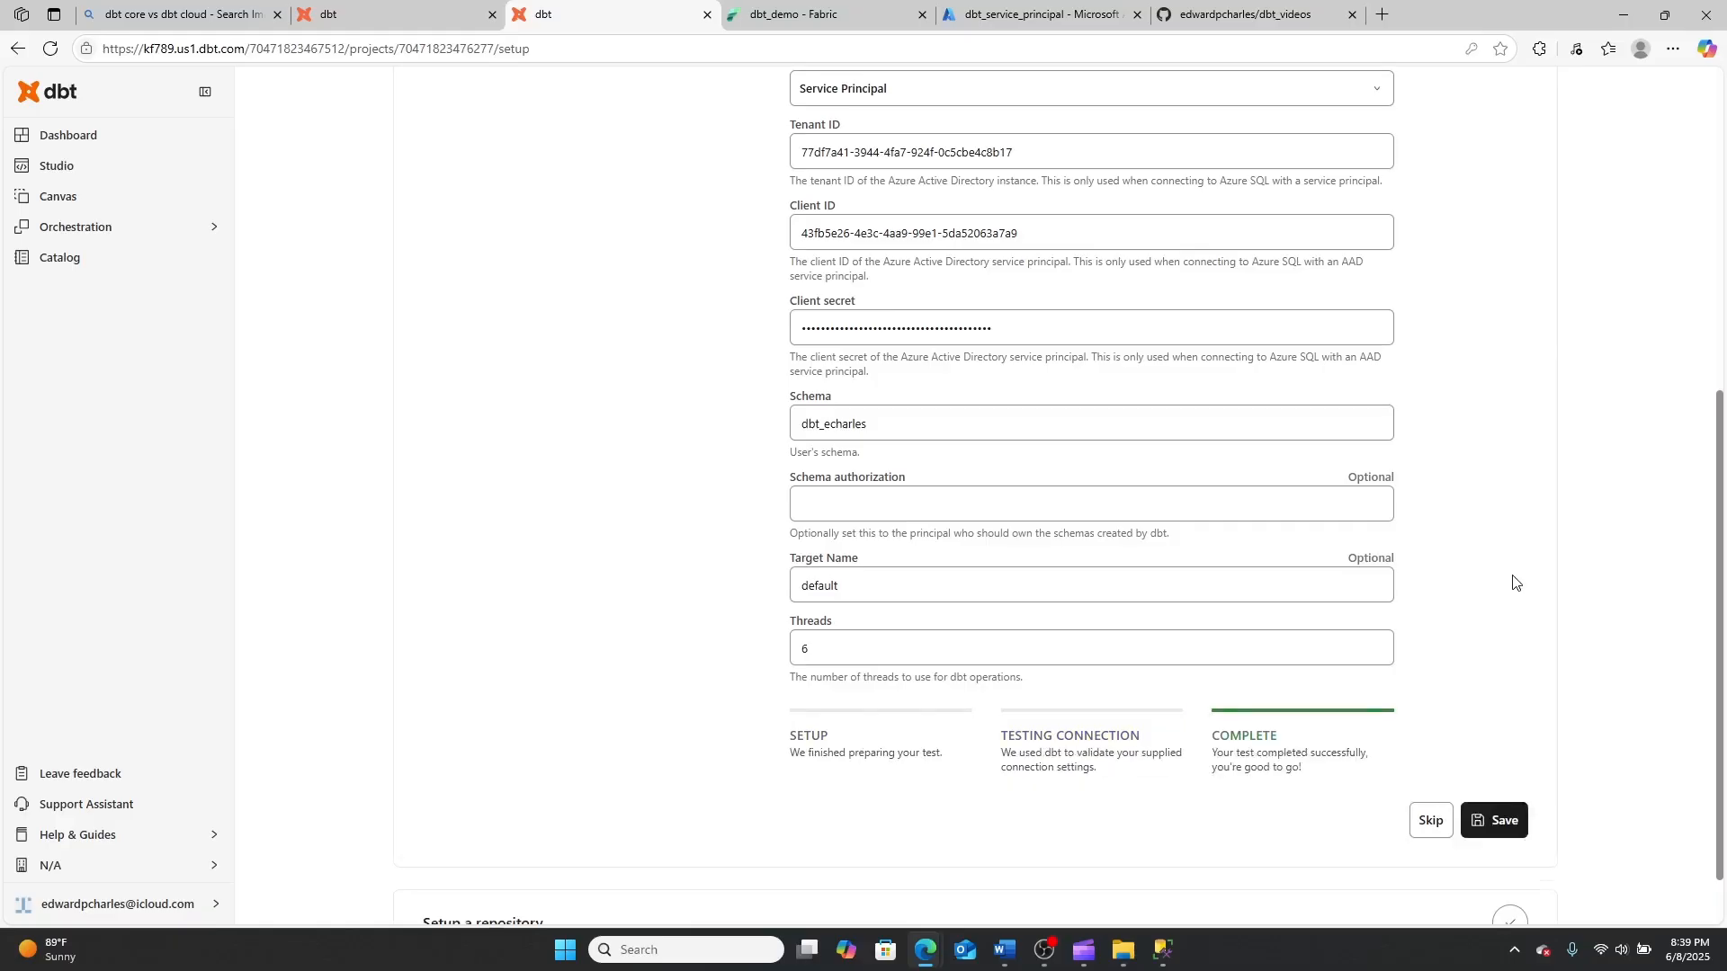
pyautogui.scroll(-2, 1515, 630)
pyautogui.click(1493, 745)
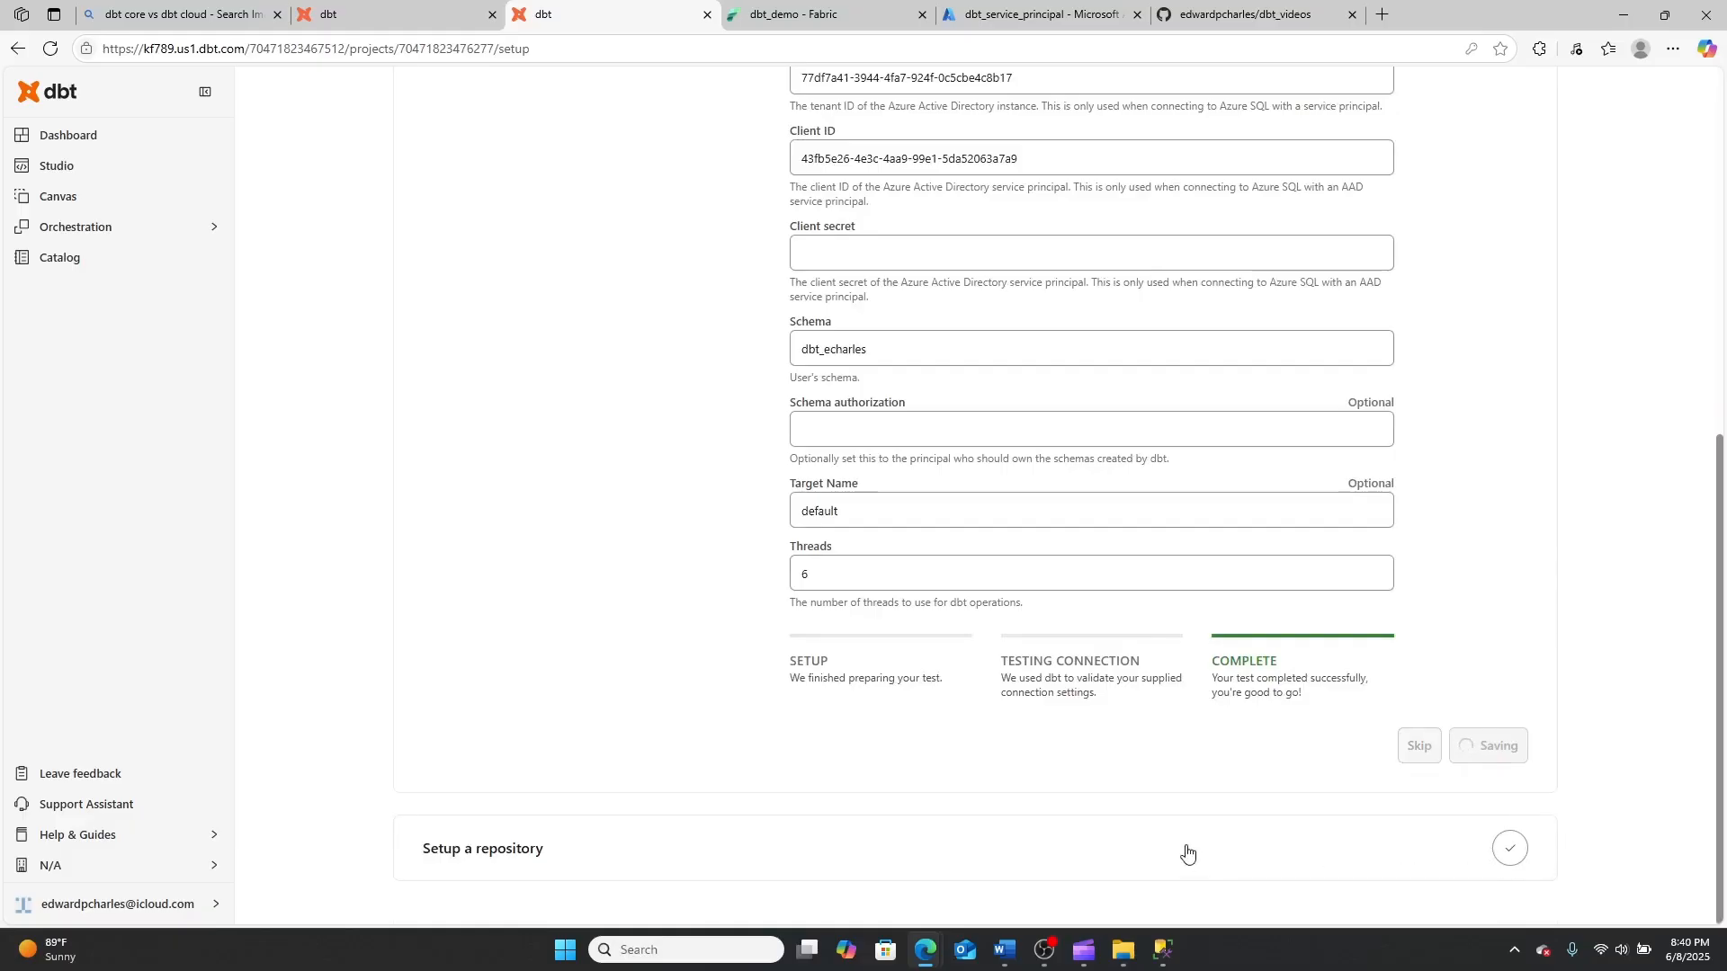
# Choose GitHub as the repository source and import the dbt_videos repository into the project
pyautogui.click(451, 599)
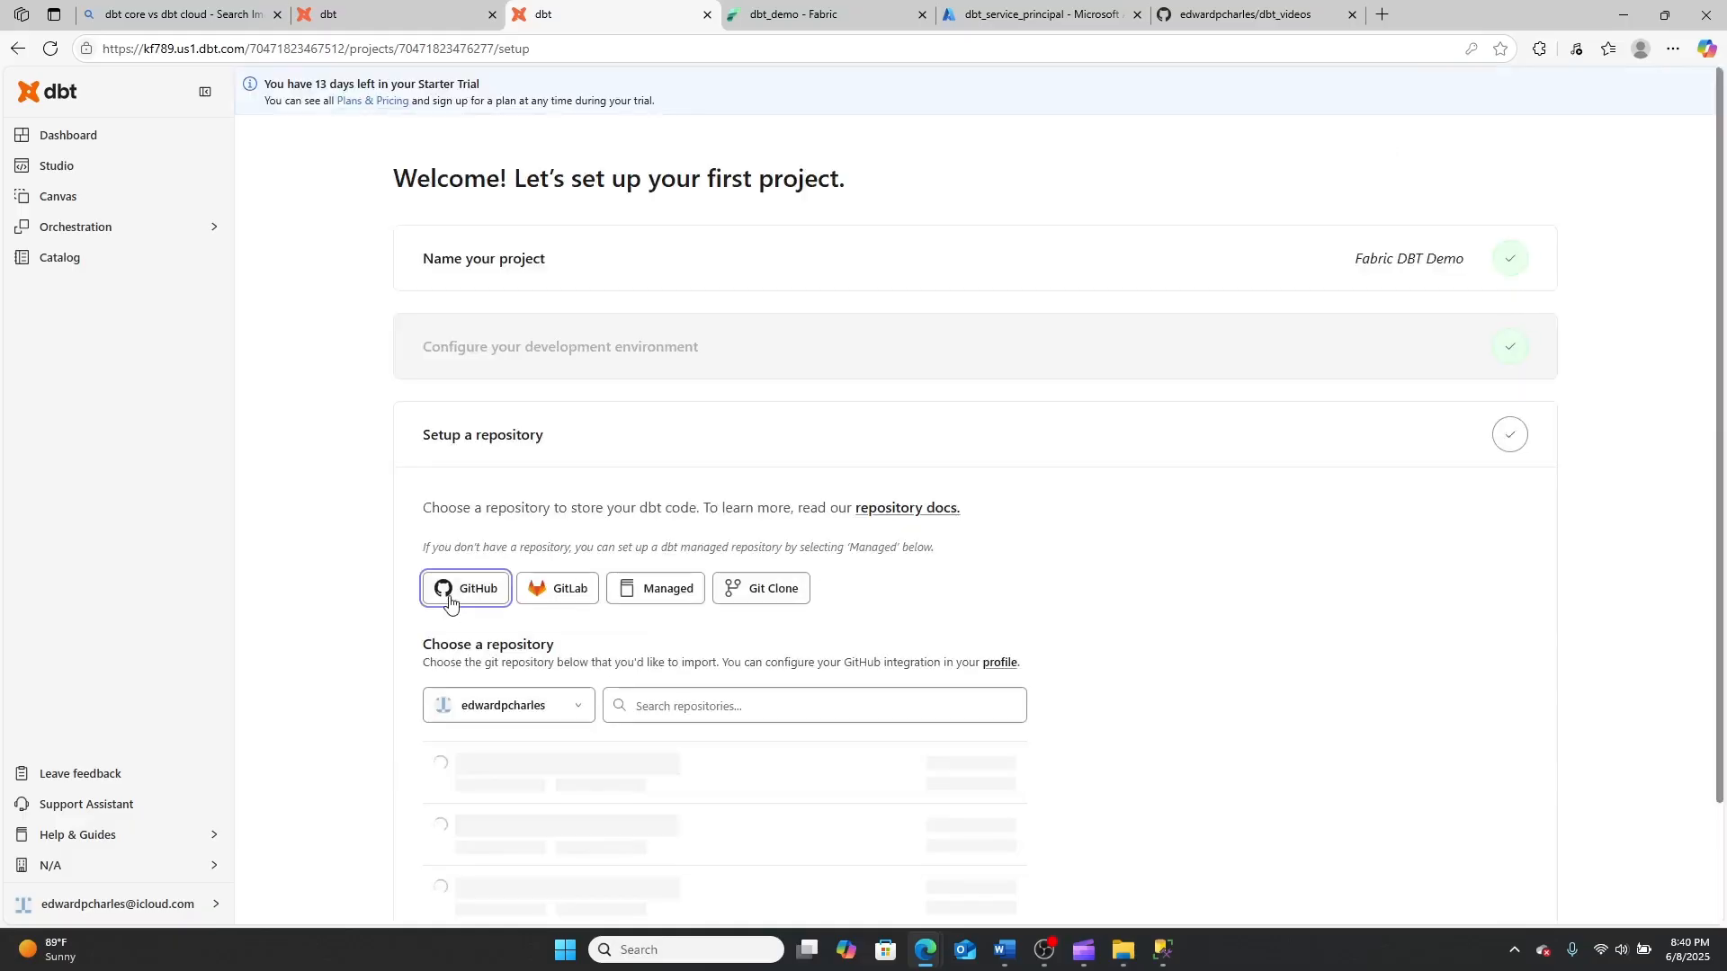
pyautogui.scroll(-2, 456, 596)
pyautogui.scroll(-1, 457, 595)
pyautogui.click(452, 551)
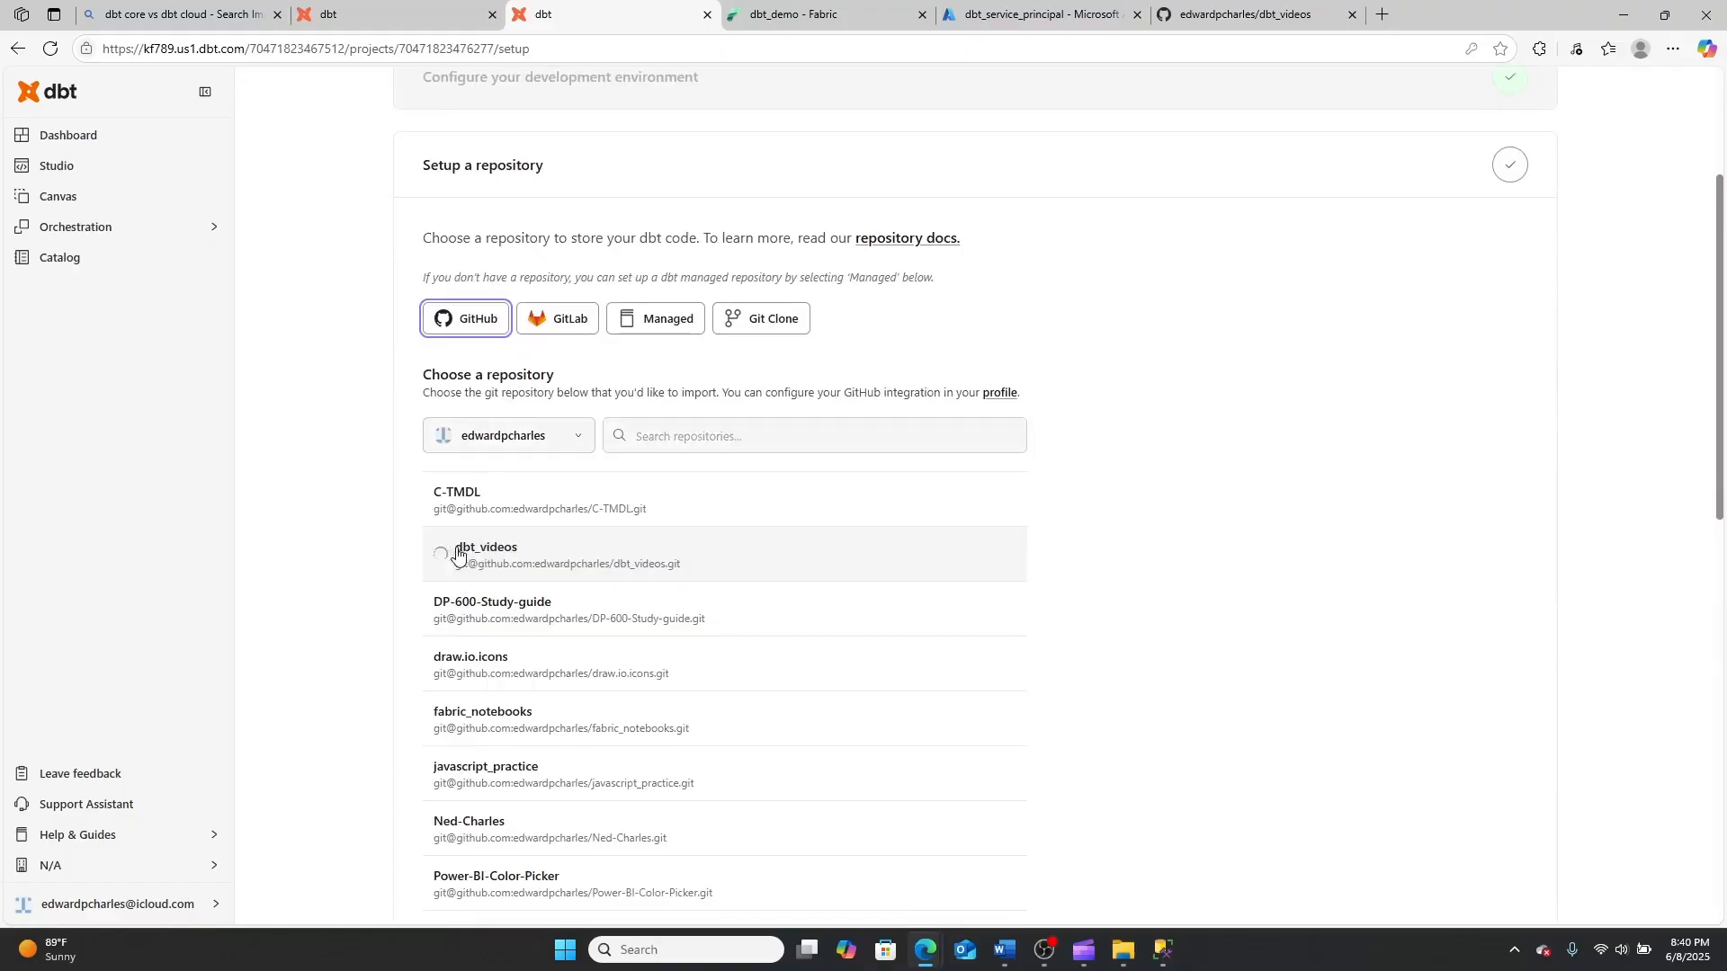